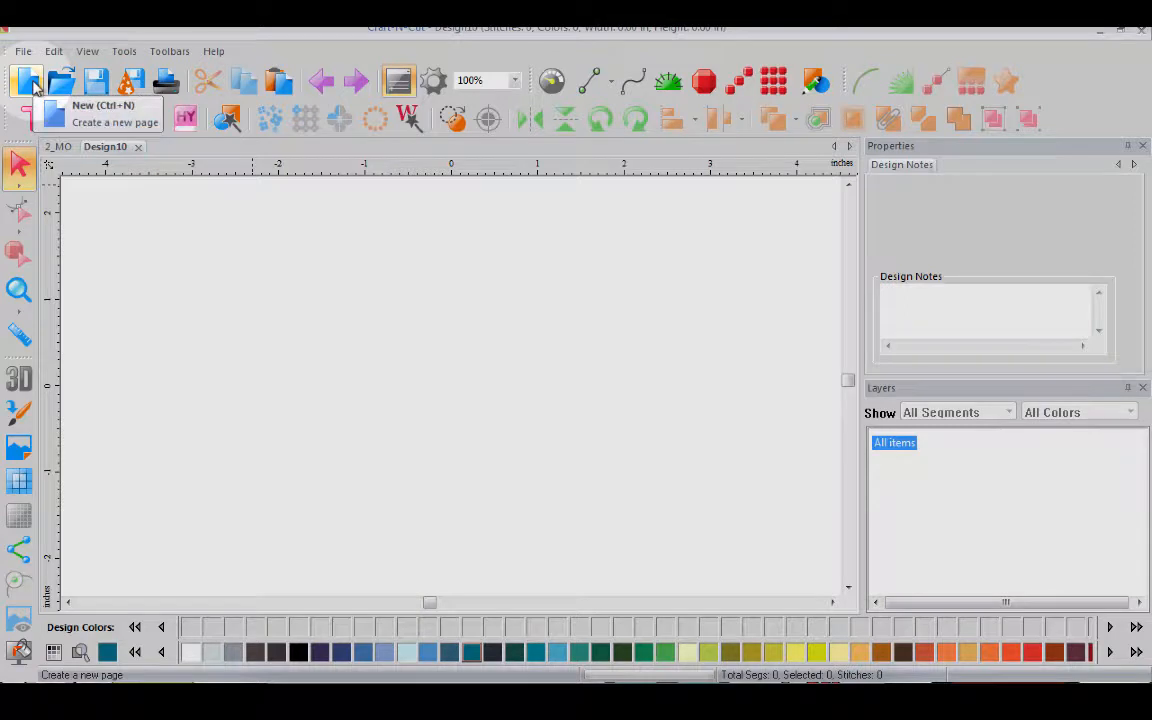
Close the blank Design10 page and the 2_MO design, and create a new blank page
click(139, 146)
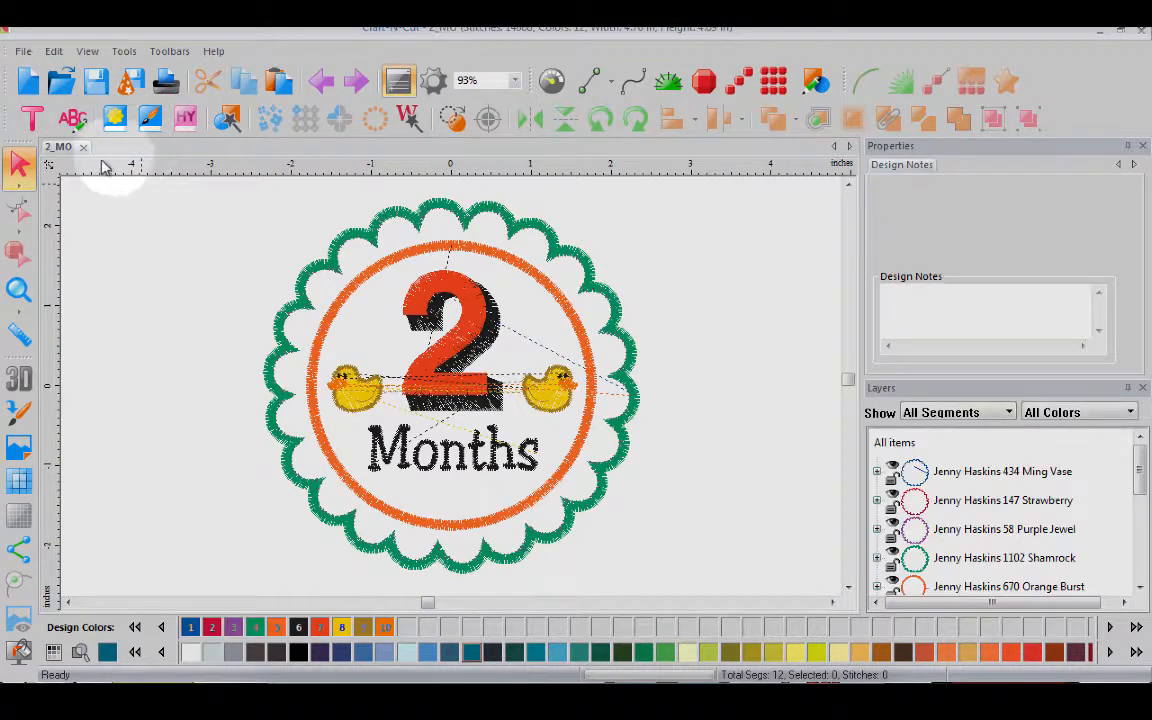
click(85, 147)
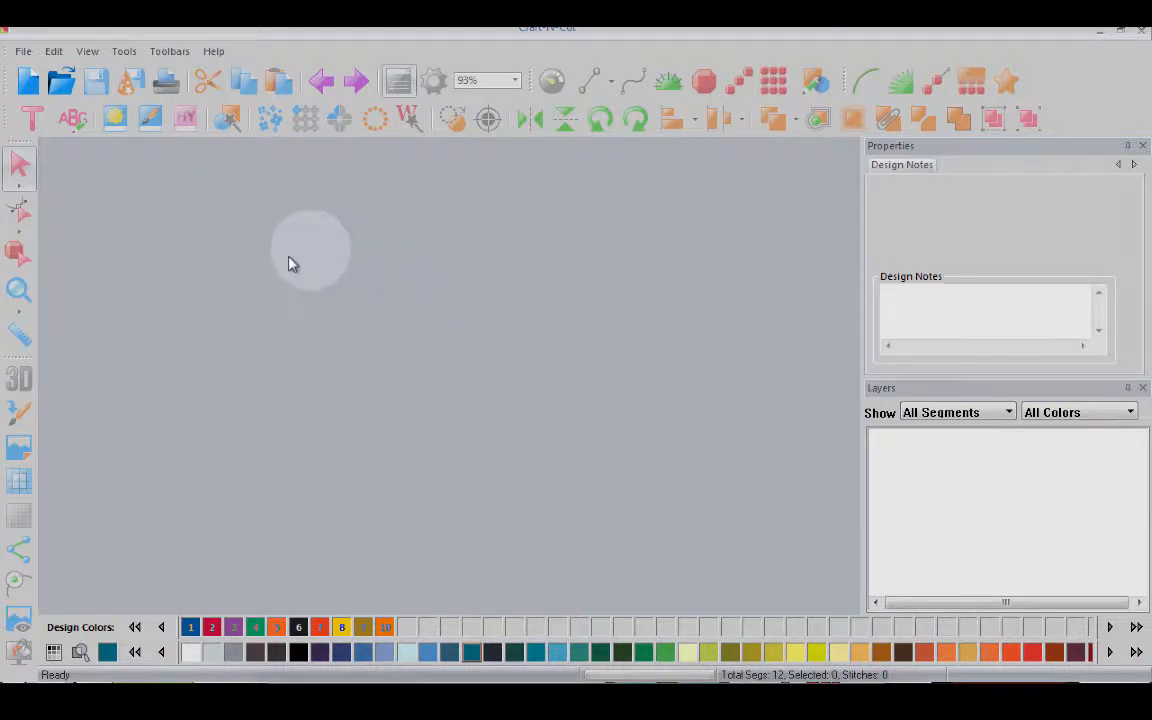
click(28, 84)
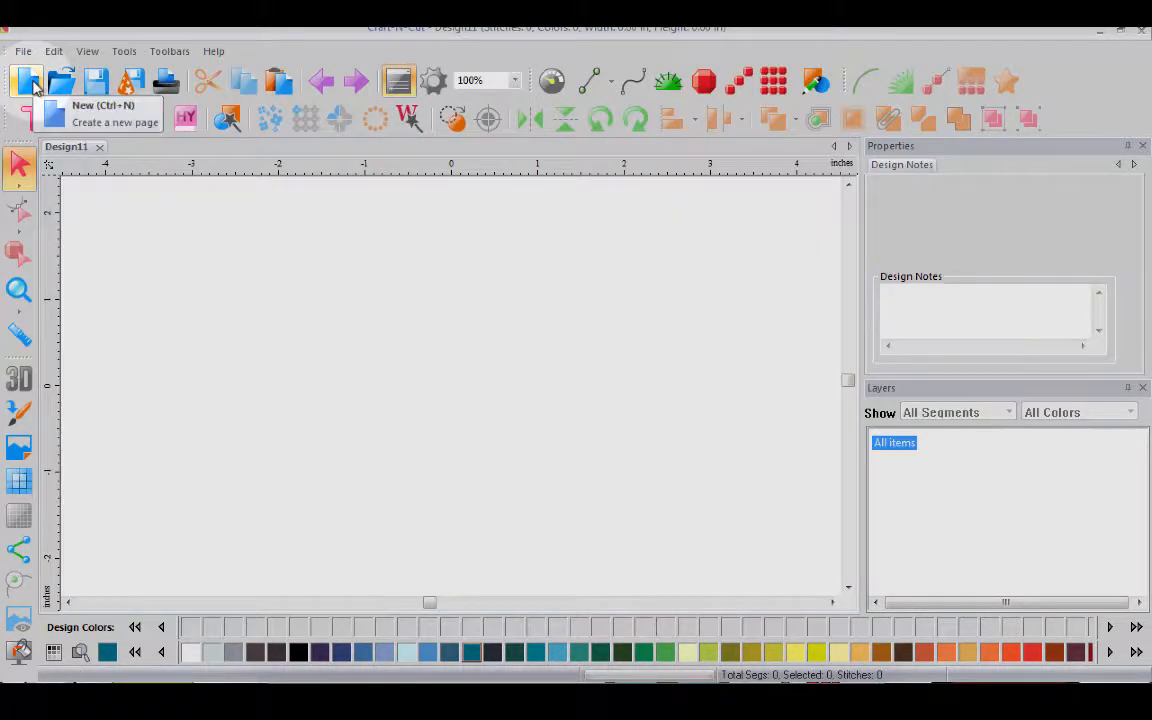
Open the 4_MO stitch design from the PES folder
click(23, 52)
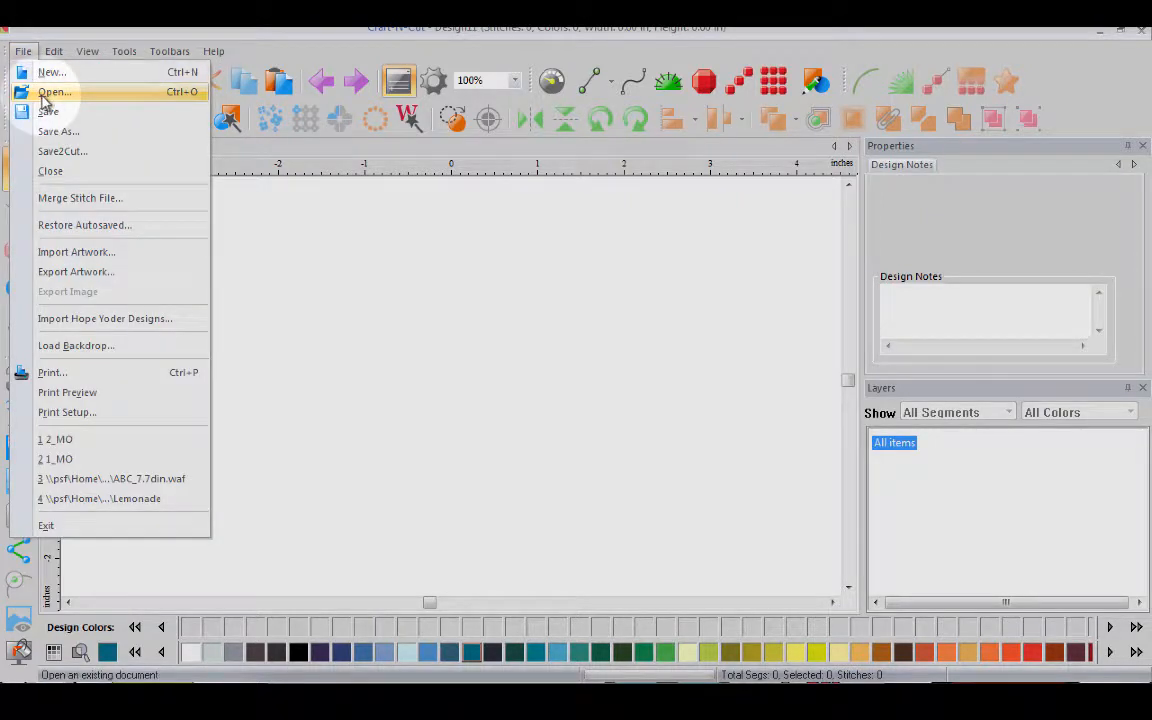
click(47, 94)
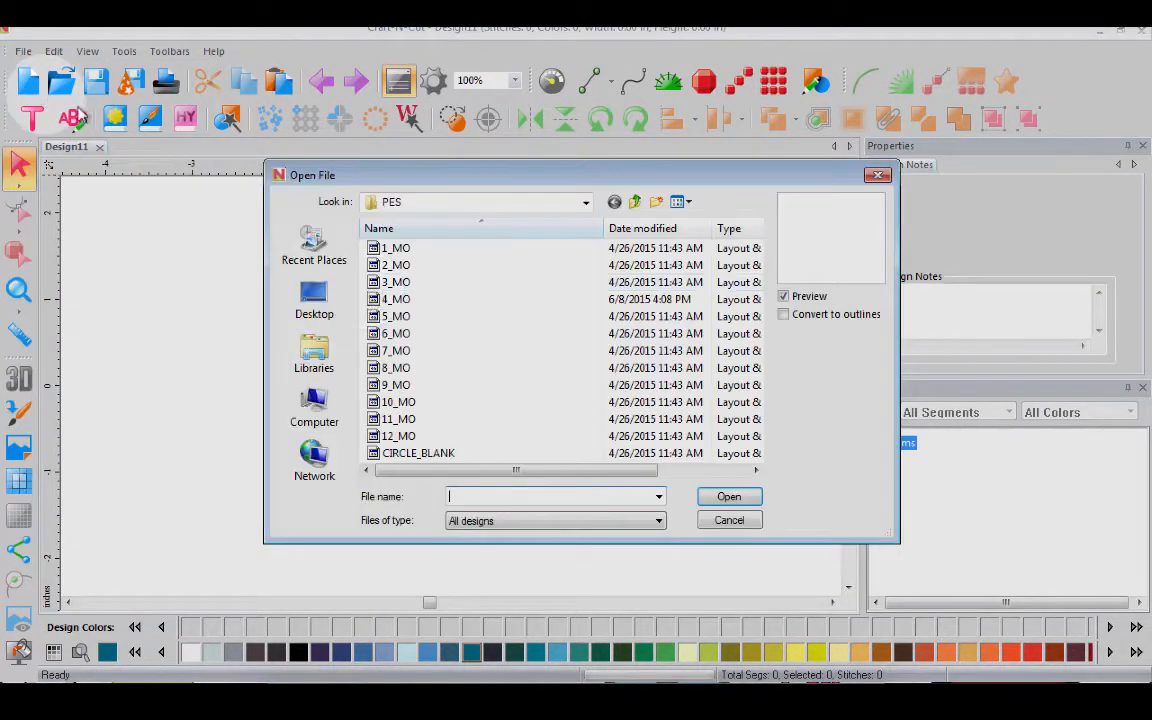
click(391, 302)
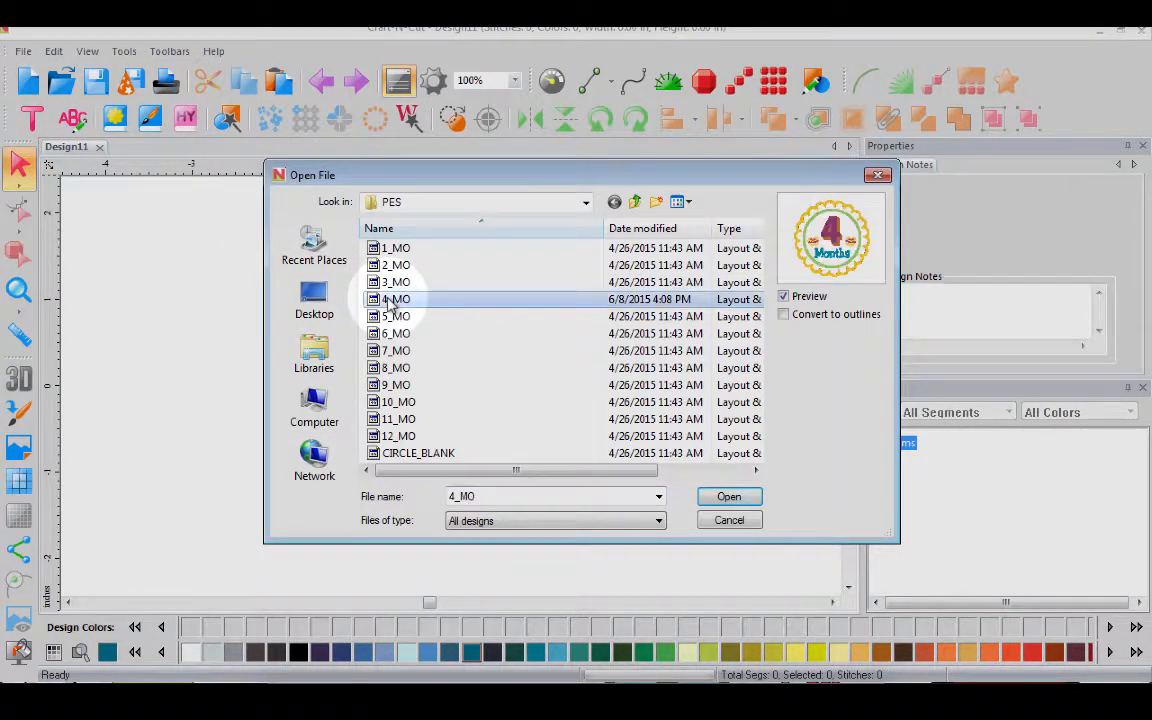
click(730, 496)
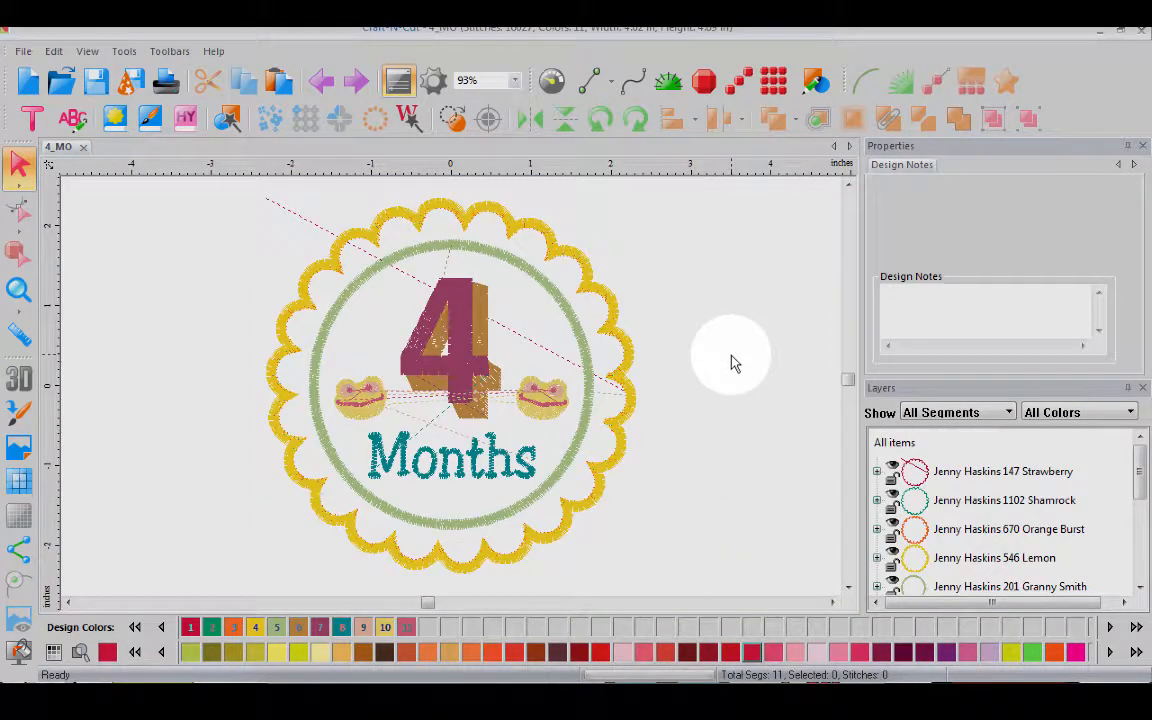
Create a new page and import the TeaBag_72.34x69.72 vector artwork from the Tea For Me folder
click(28, 82)
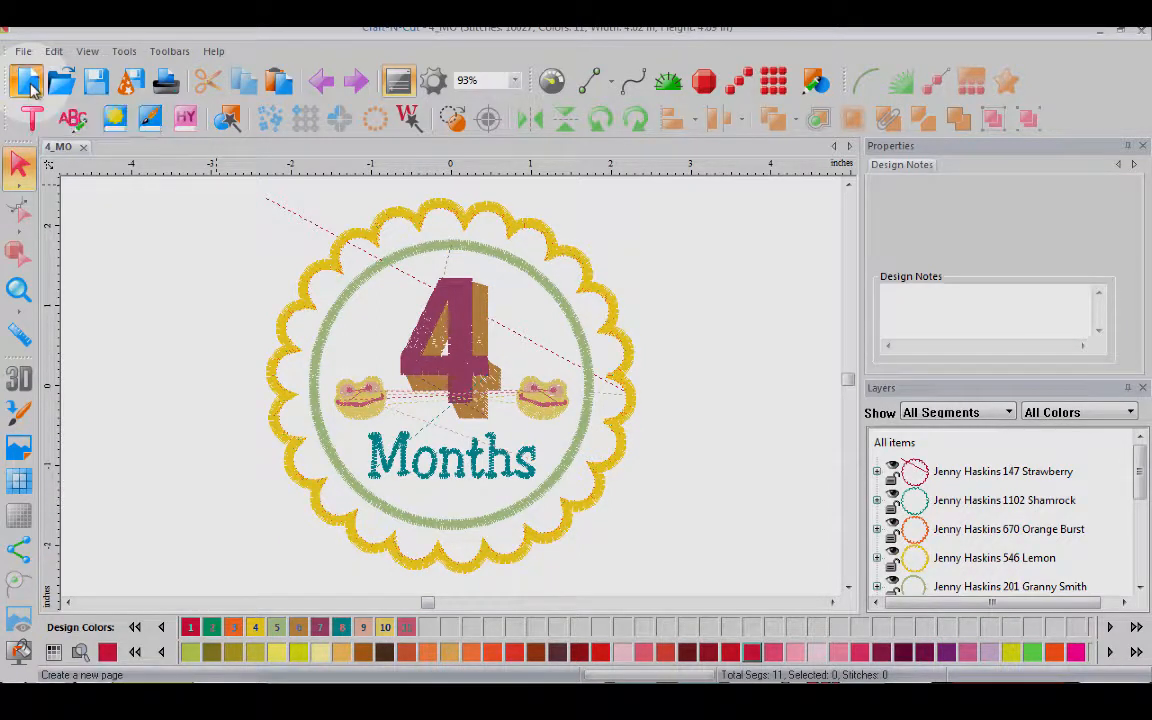
click(22, 51)
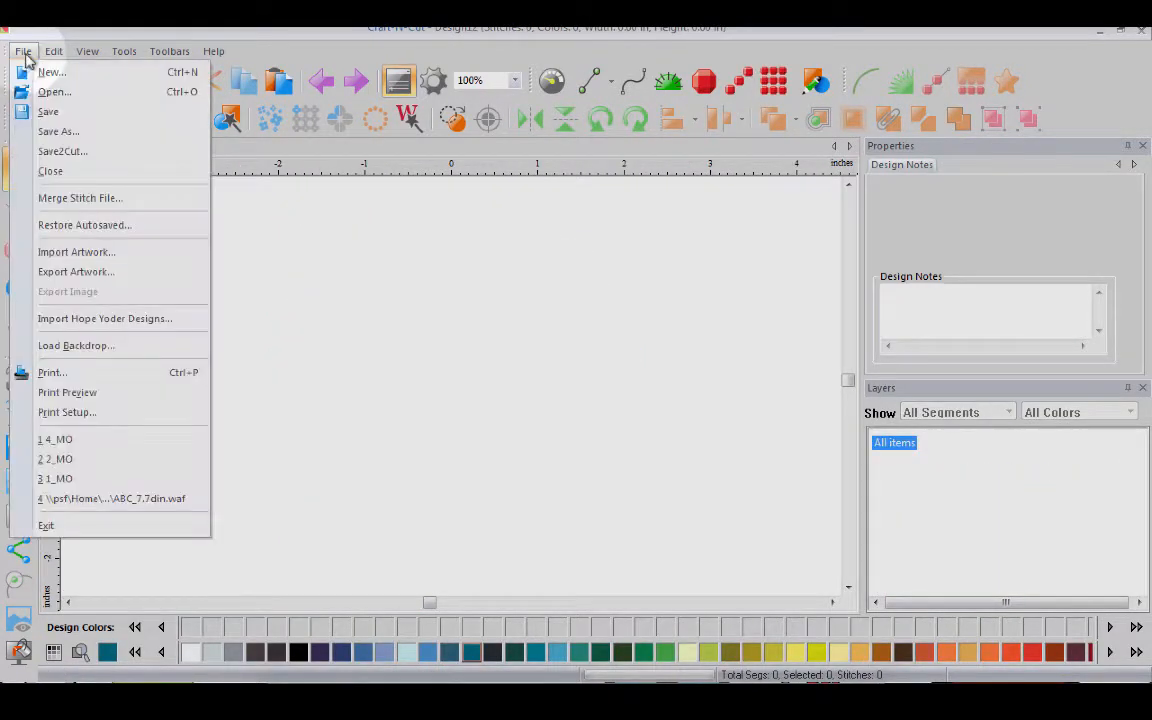
click(50, 256)
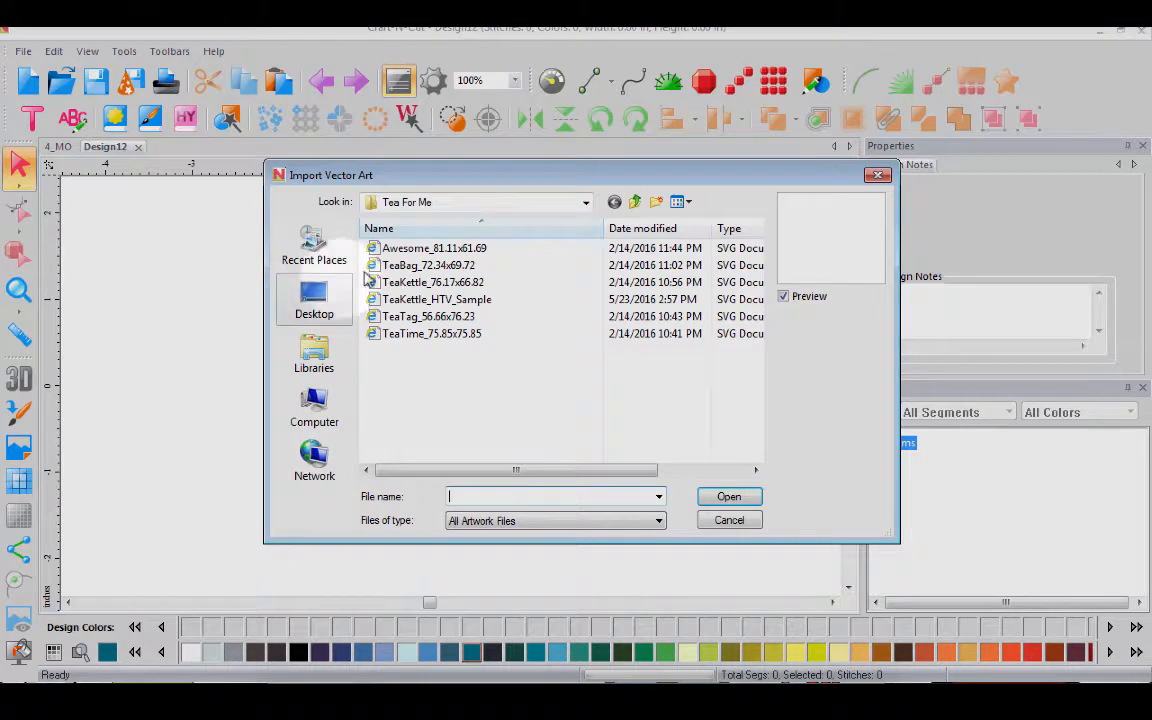
click(410, 265)
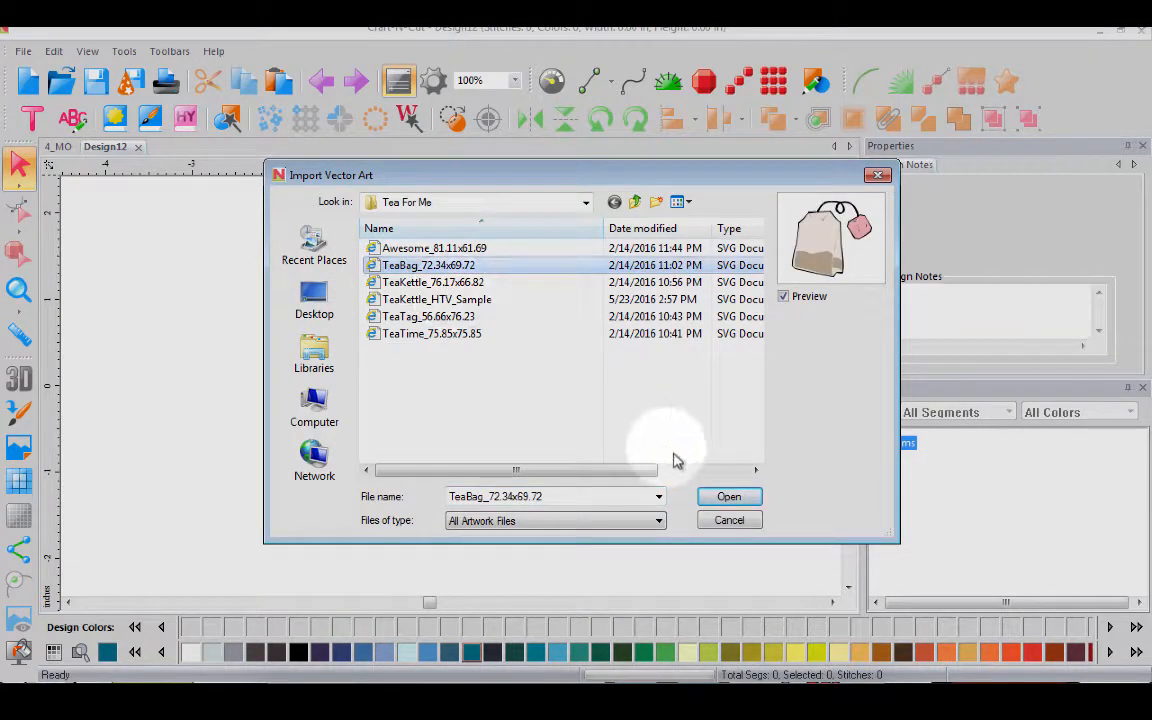
click(729, 500)
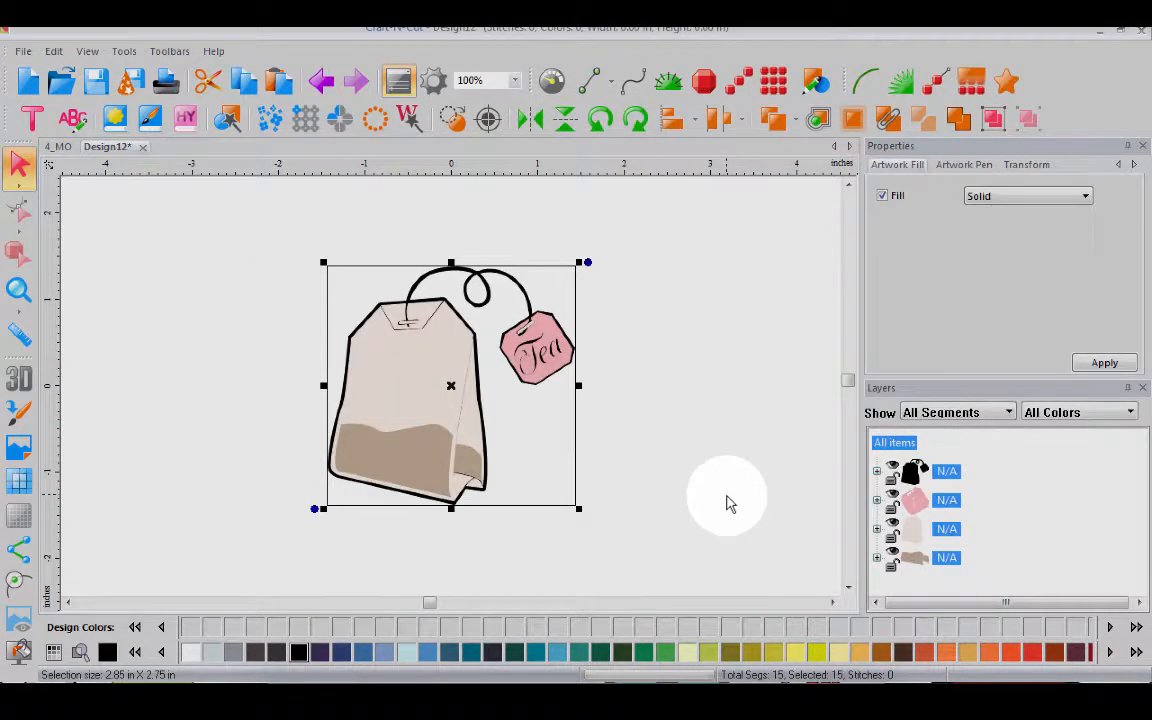
Hide the pink, light beige and brown layers of the tea bag artwork, leaving the black layer shown
click(922, 472)
click(905, 500)
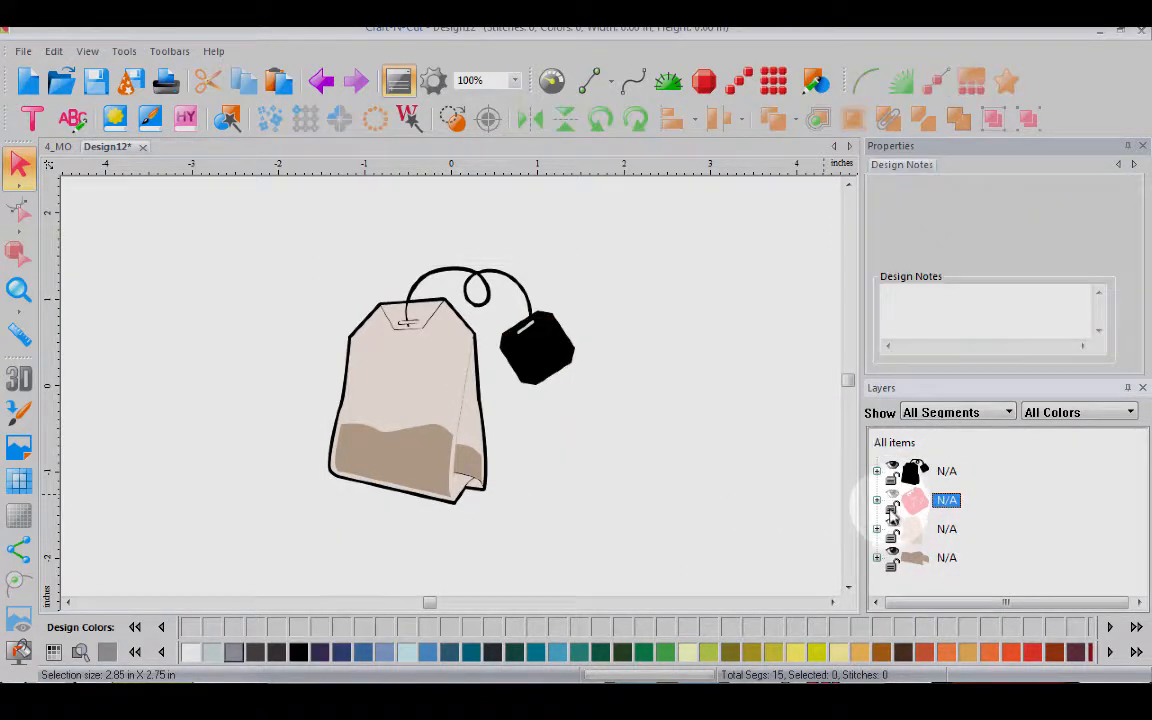
click(900, 529)
click(893, 554)
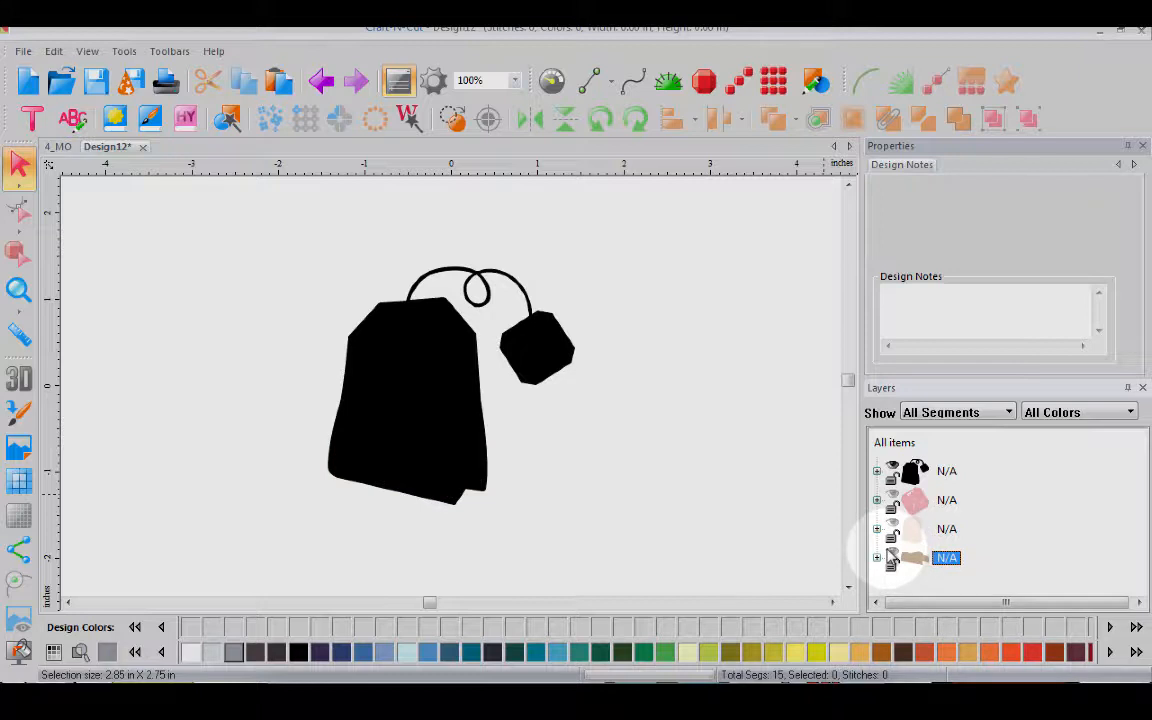
Move the black tea bag silhouette up and to the left on the page, and remove its fill
drag(429, 382, 341, 348)
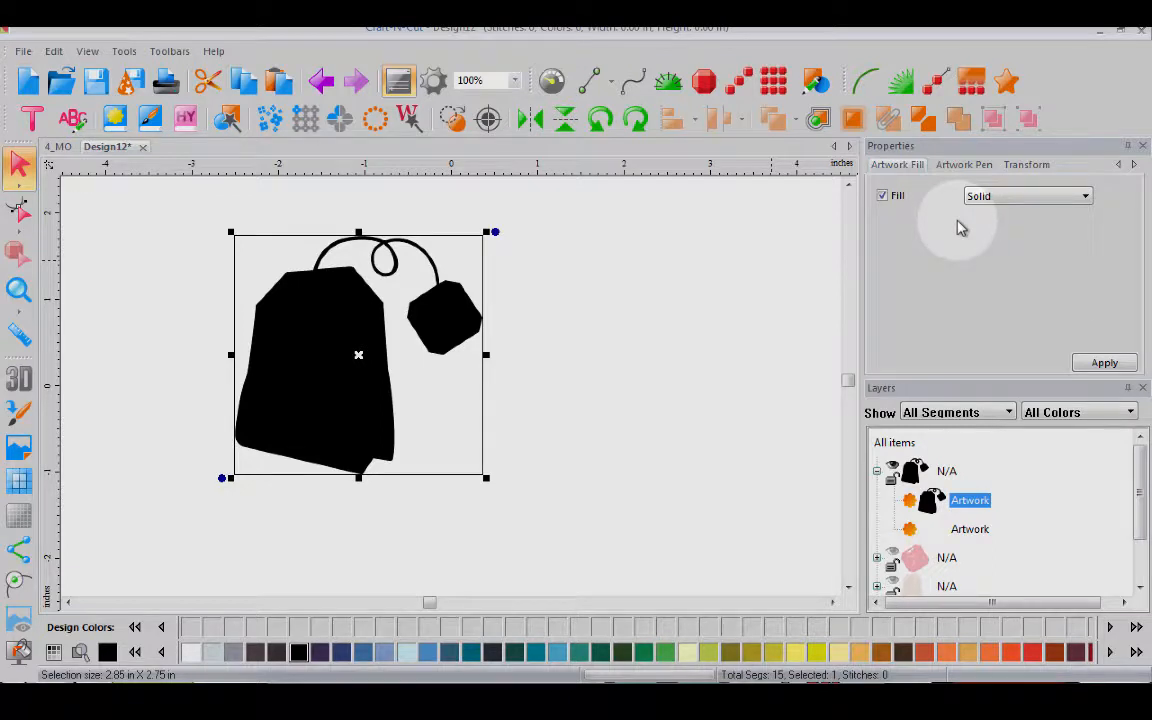
click(883, 197)
right_click(1080, 368)
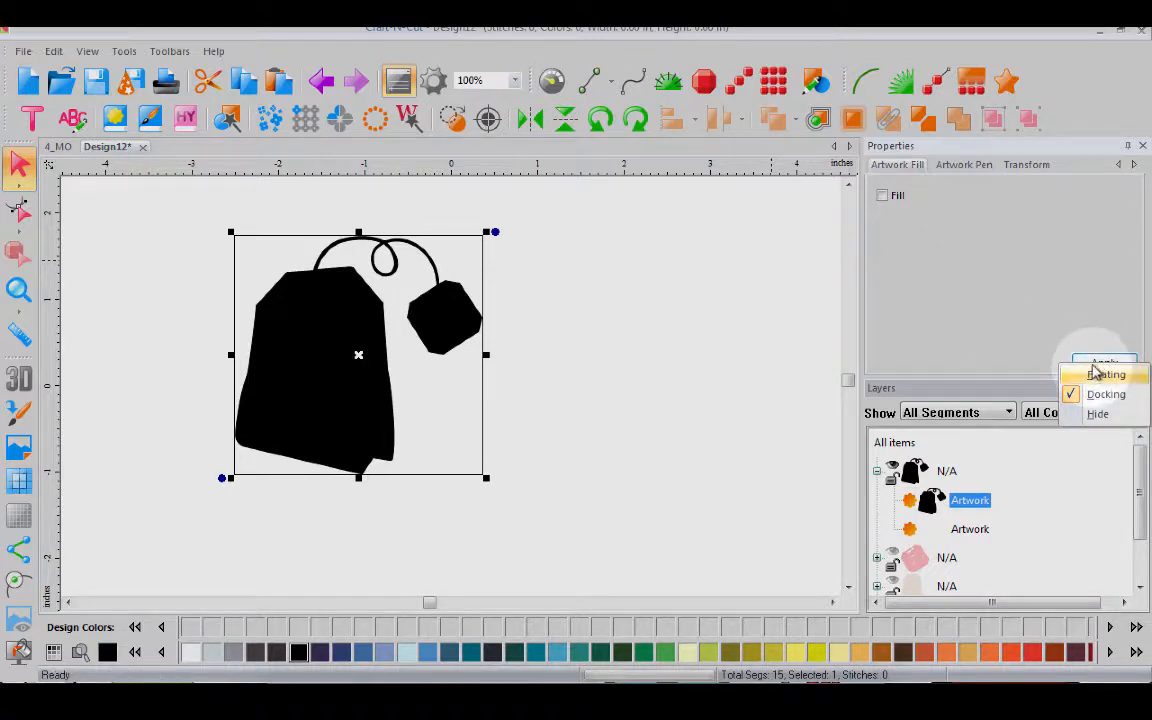
click(1095, 363)
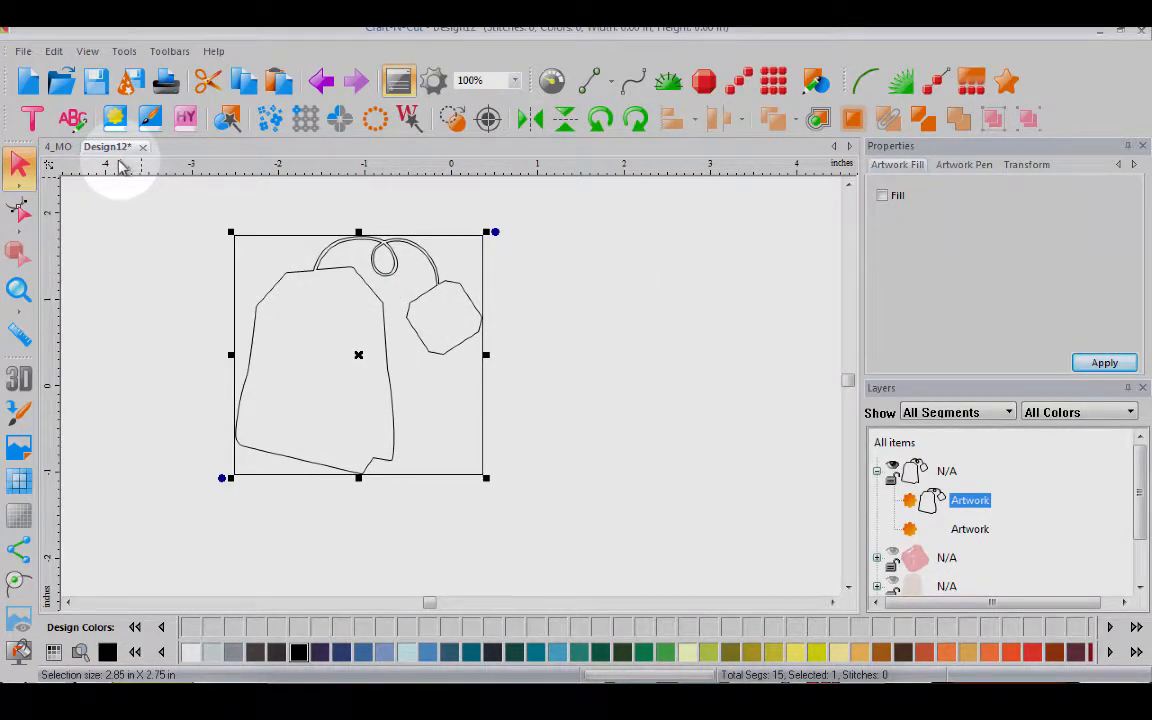
Switch the silhouette's transform dimensions to inches and measure the artwork's overall width with the ruler tool
click(1029, 165)
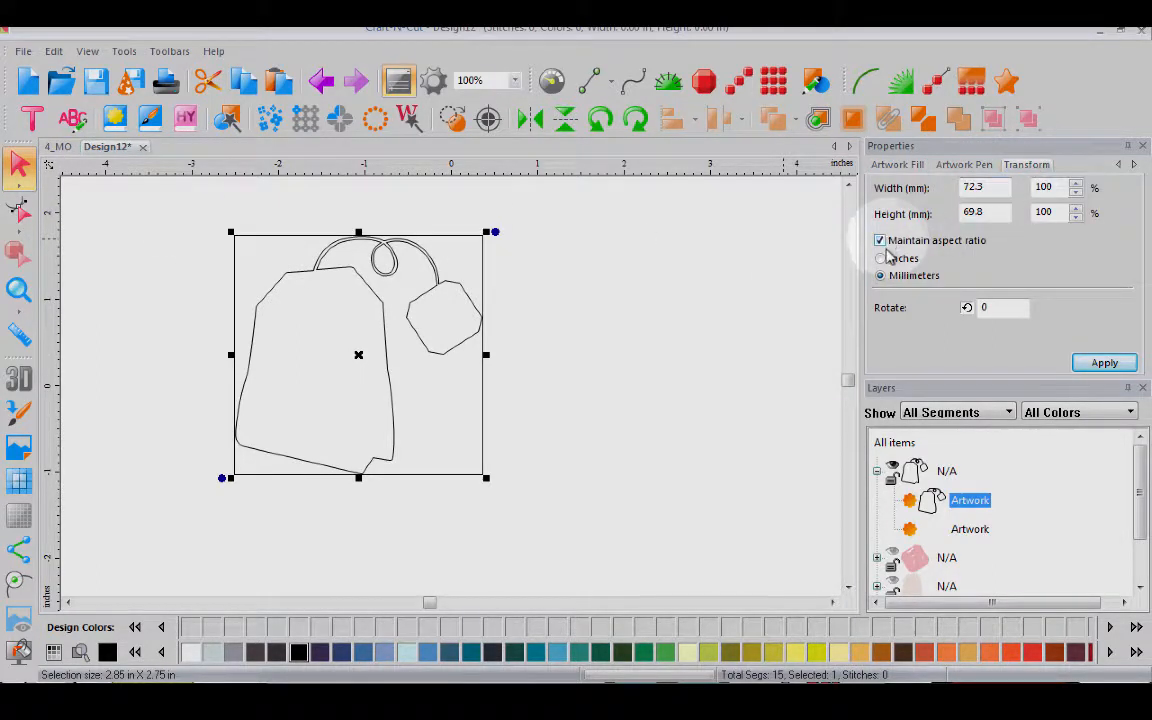
click(881, 259)
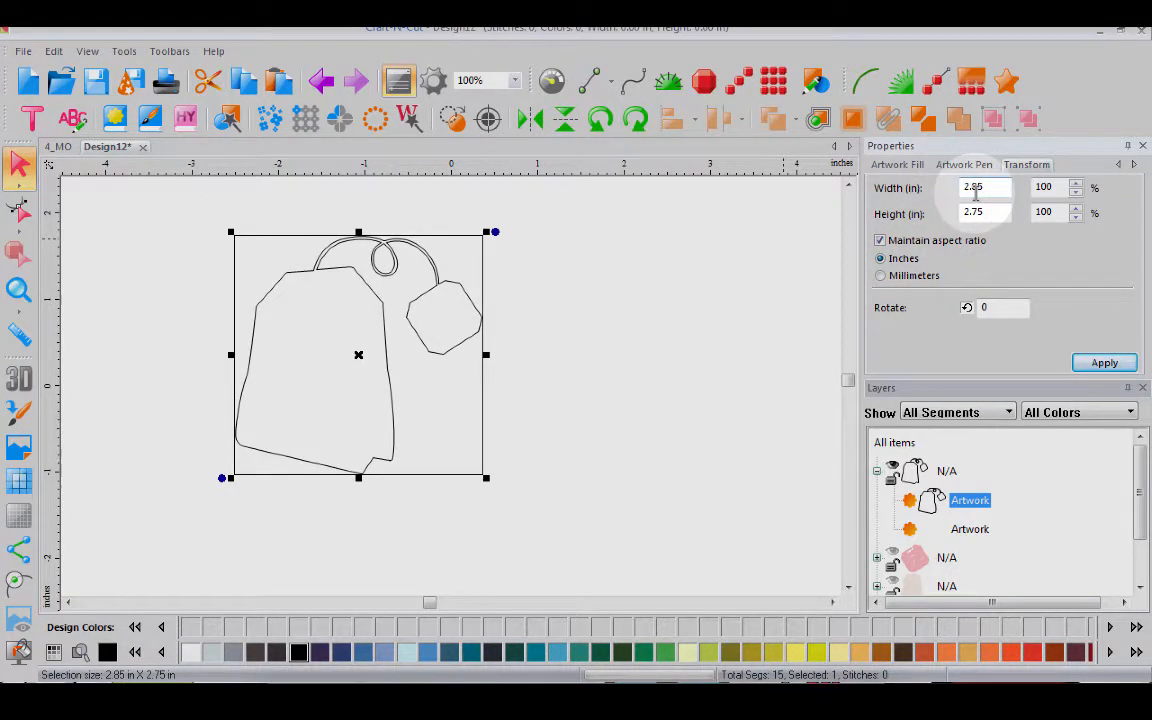
click(20, 337)
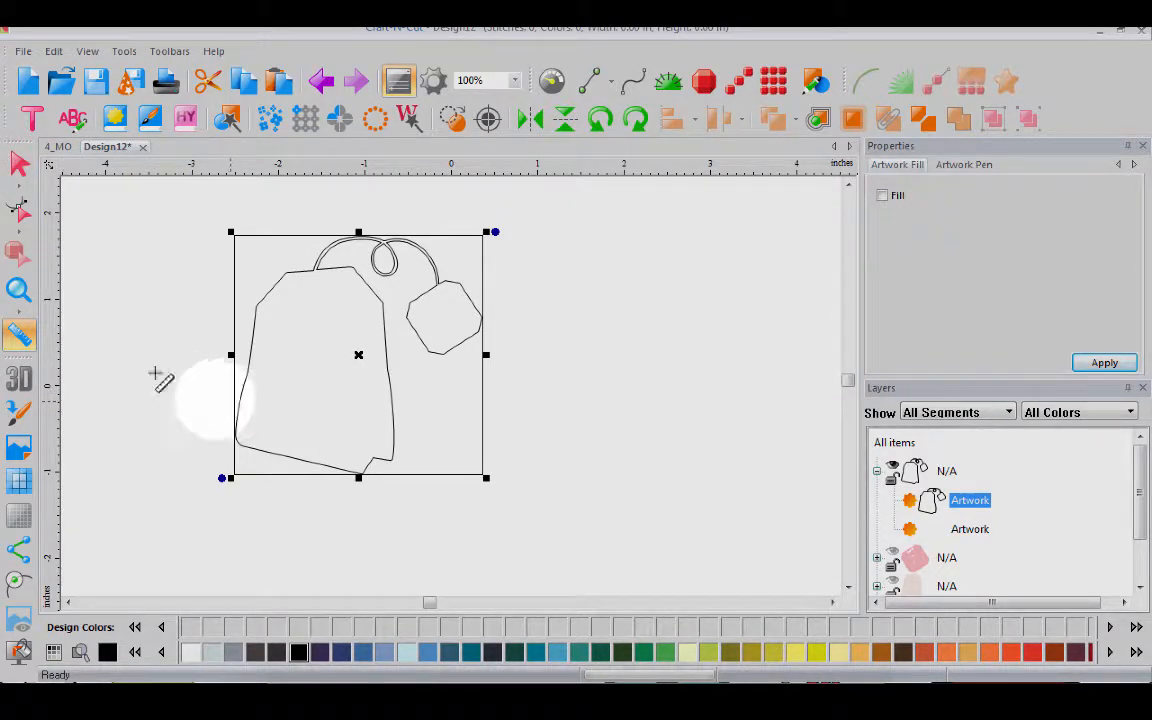
click(20, 289)
click(20, 289)
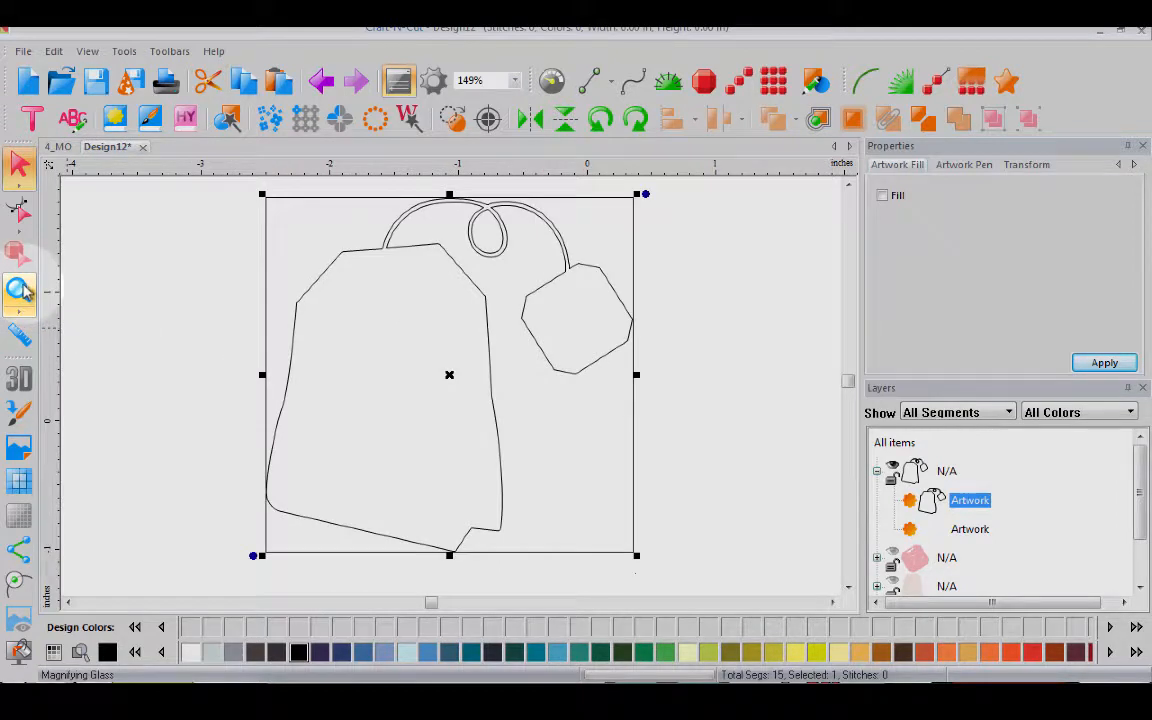
click(20, 336)
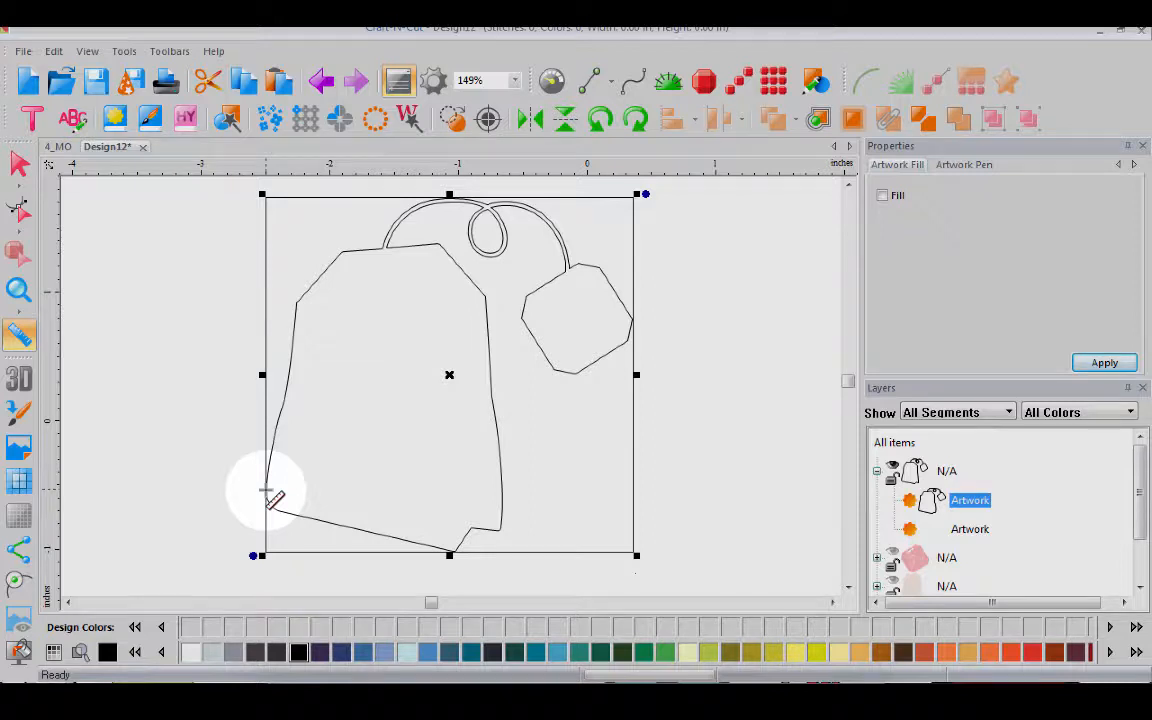
drag(266, 490, 632, 488)
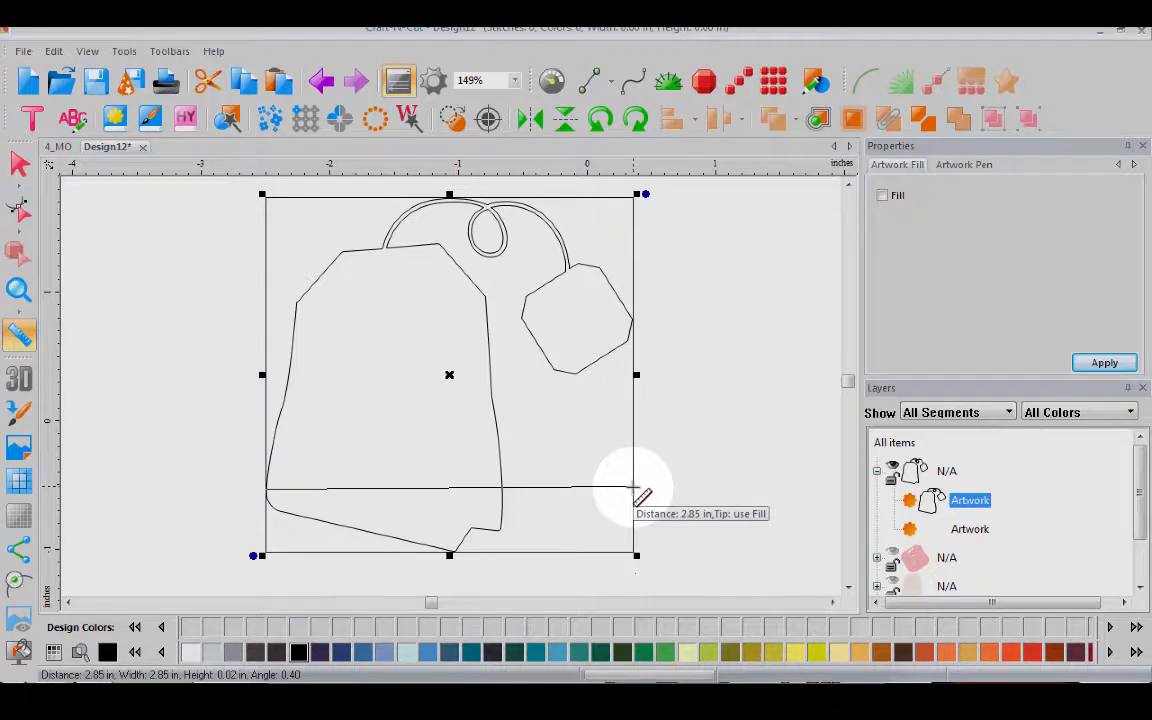
drag(632, 488, 632, 484)
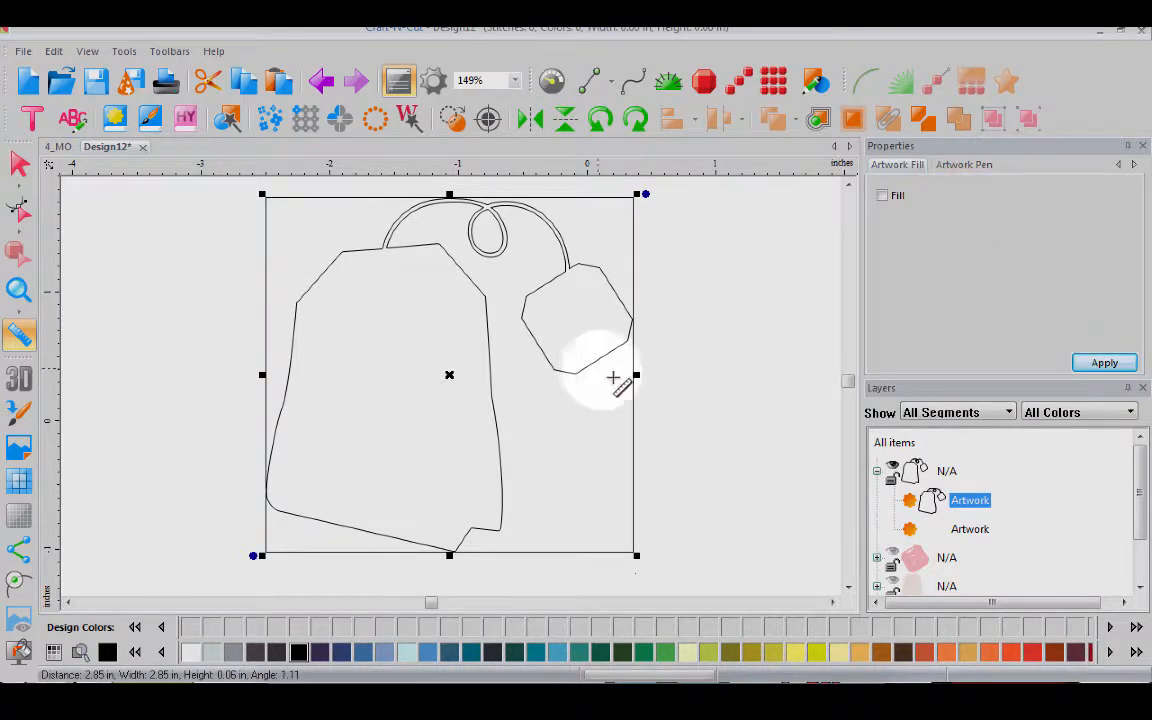
Check the overall size of all items in the transform properties and measure the tea tag's width with the ruler tool
click(889, 442)
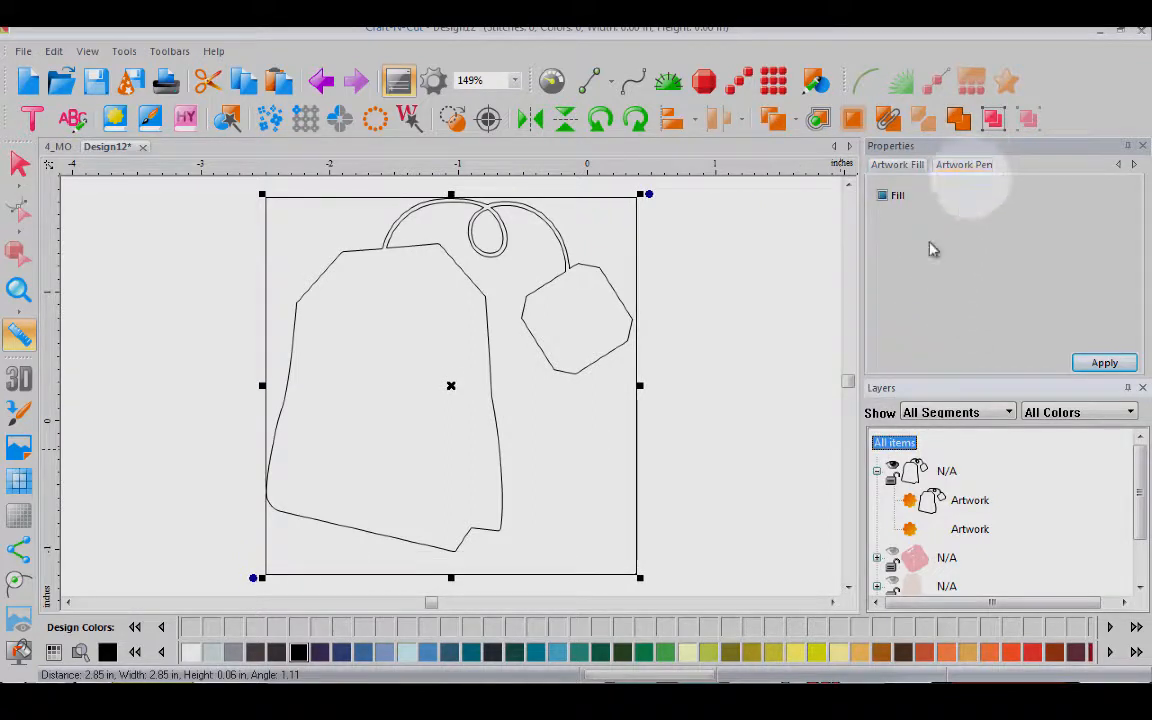
click(20, 168)
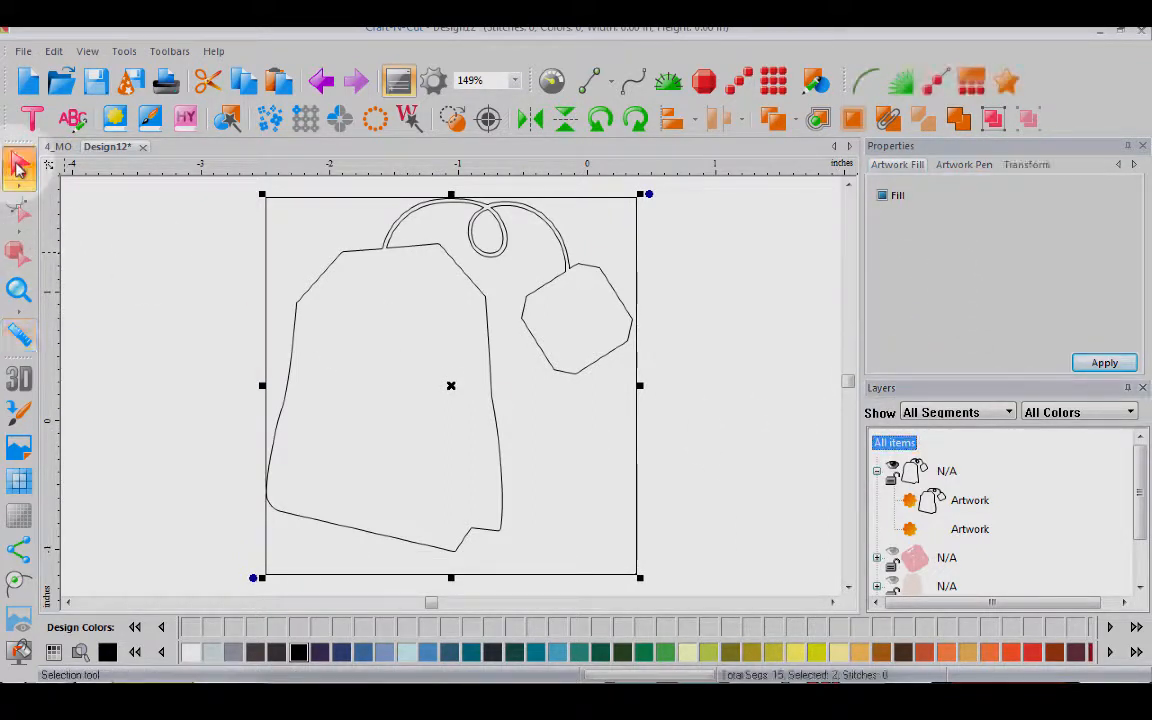
click(1022, 165)
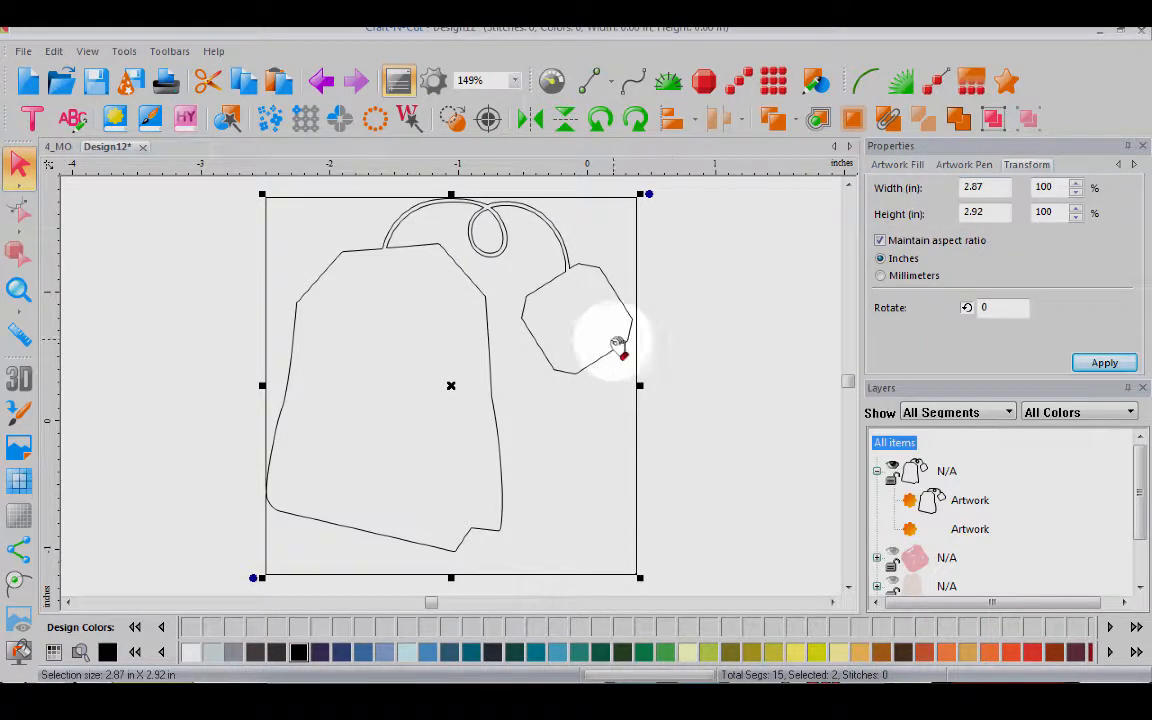
click(27, 343)
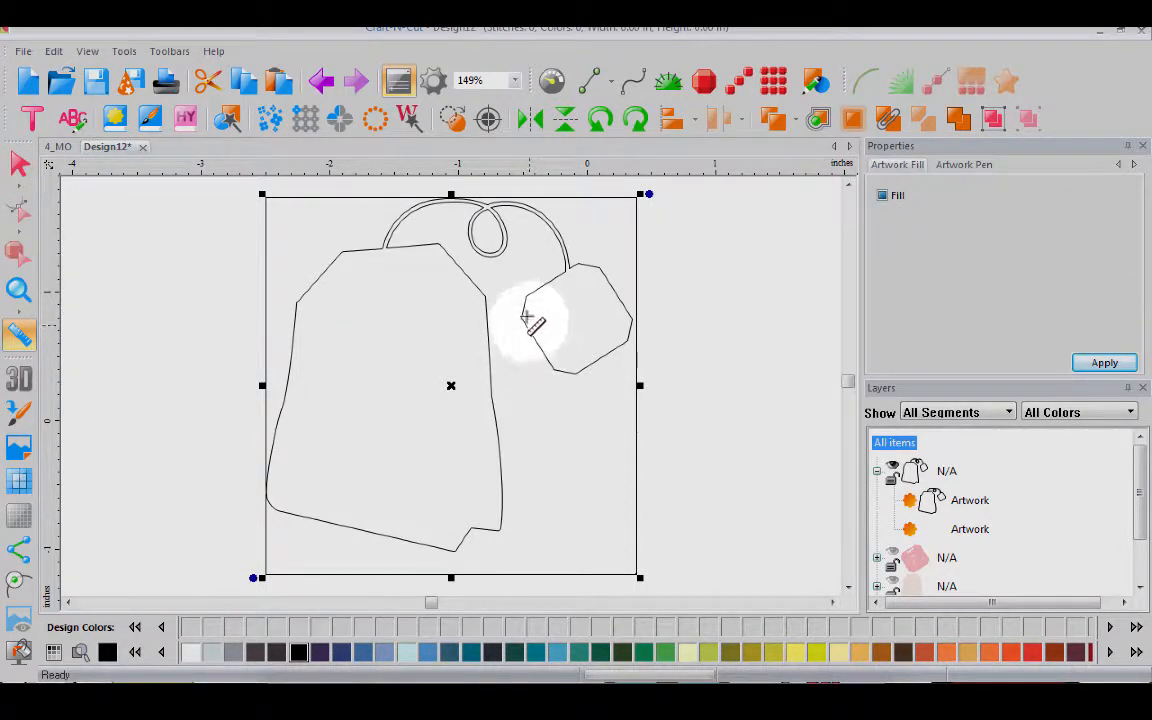
drag(522, 317, 634, 320)
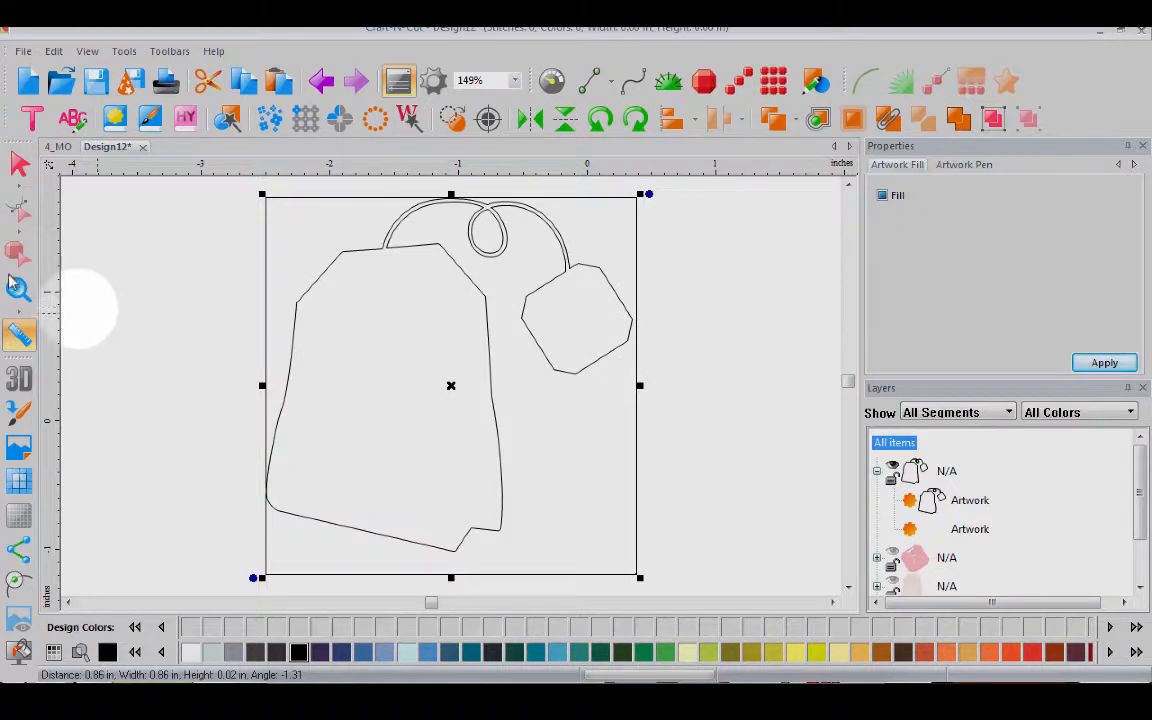
Return to the 4_MO design and compare its flat stitch view with the 3D view, leaving 3D turned on
click(57, 147)
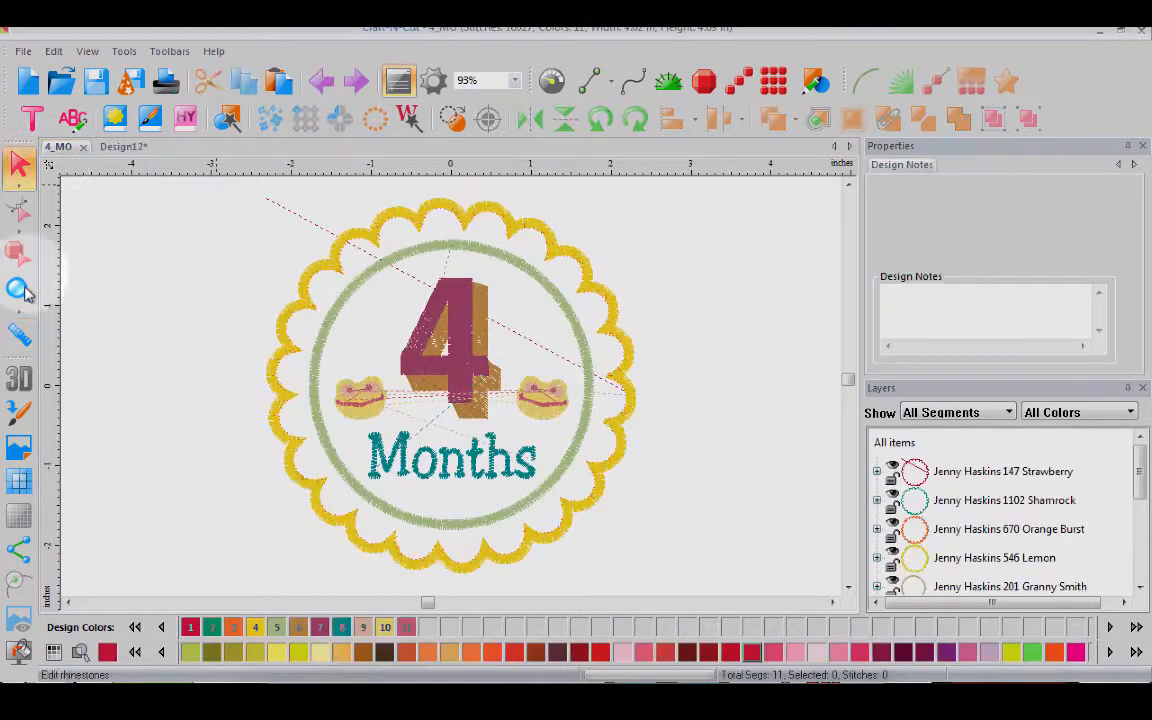
click(19, 381)
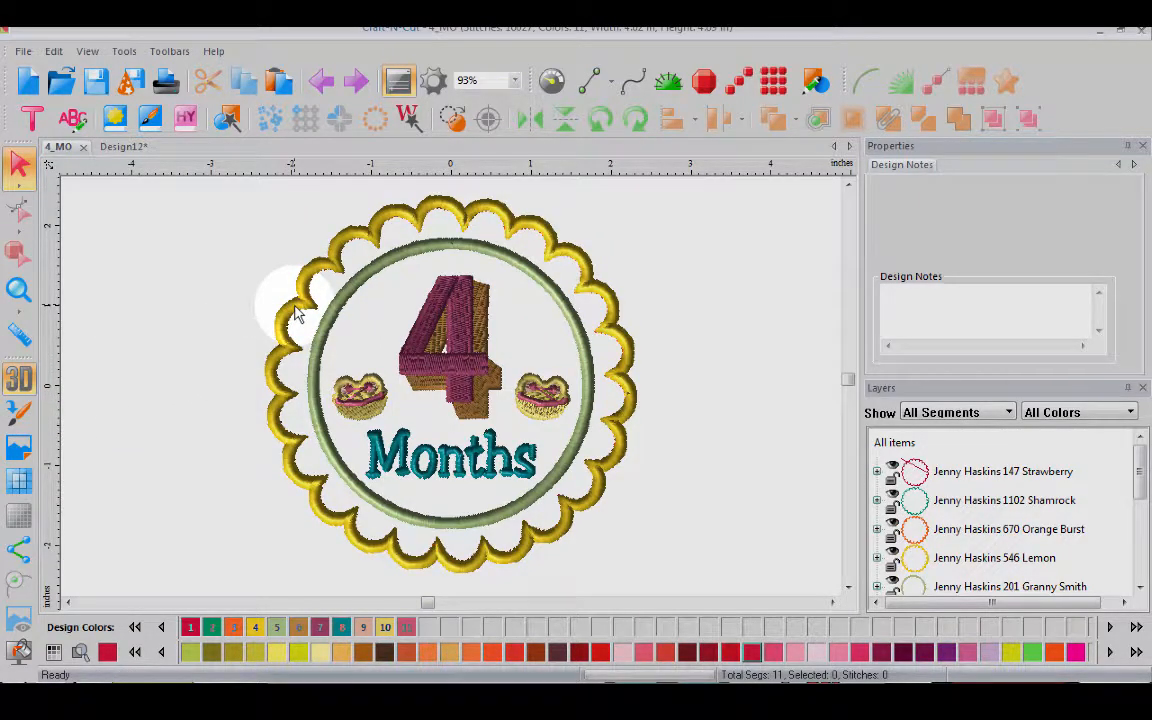
click(27, 384)
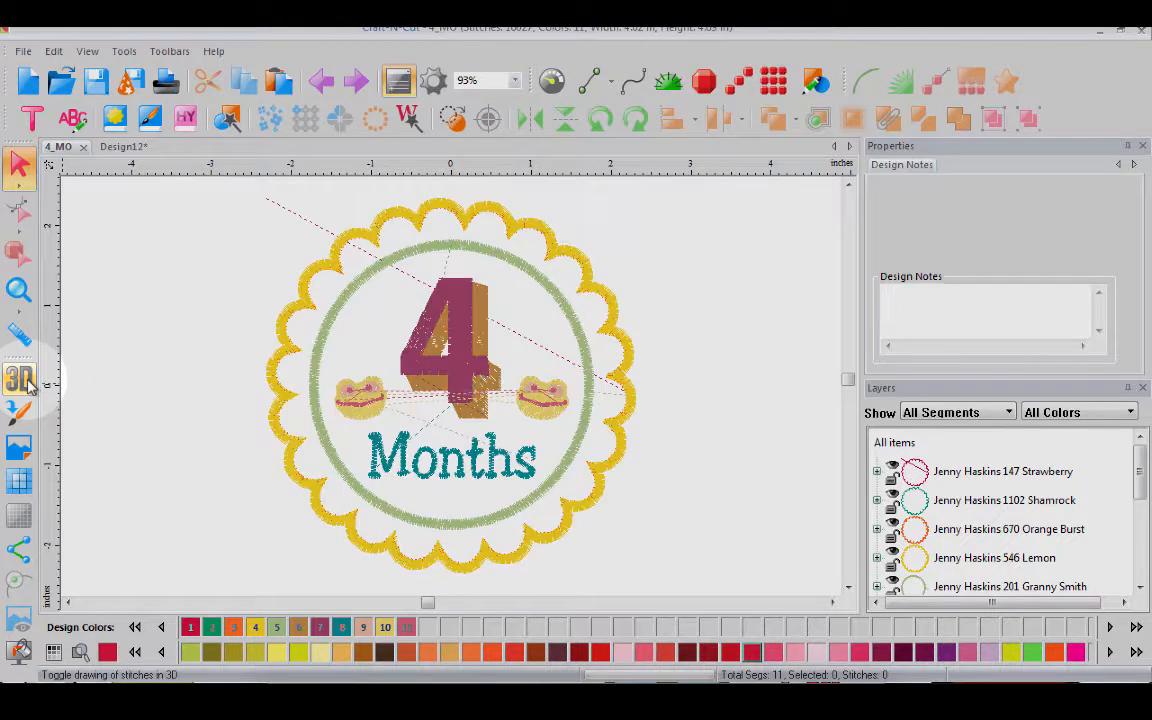
click(27, 384)
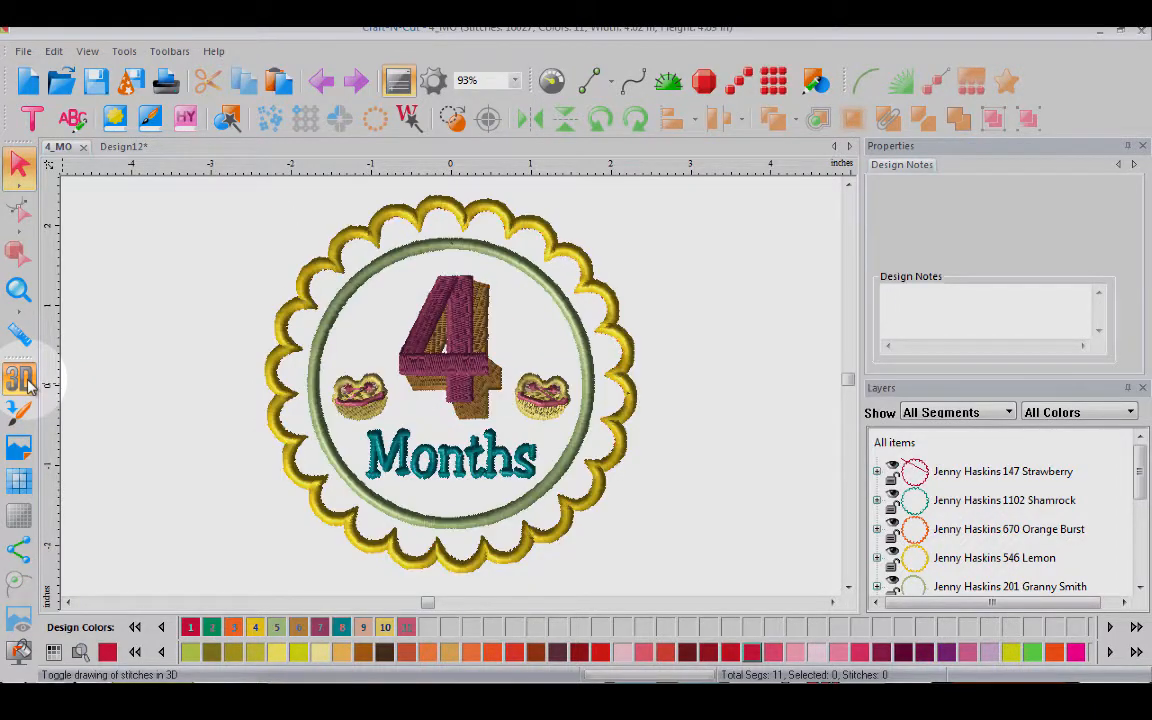
Create a new blank design page and switch to Safari with the clipart image search
click(28, 90)
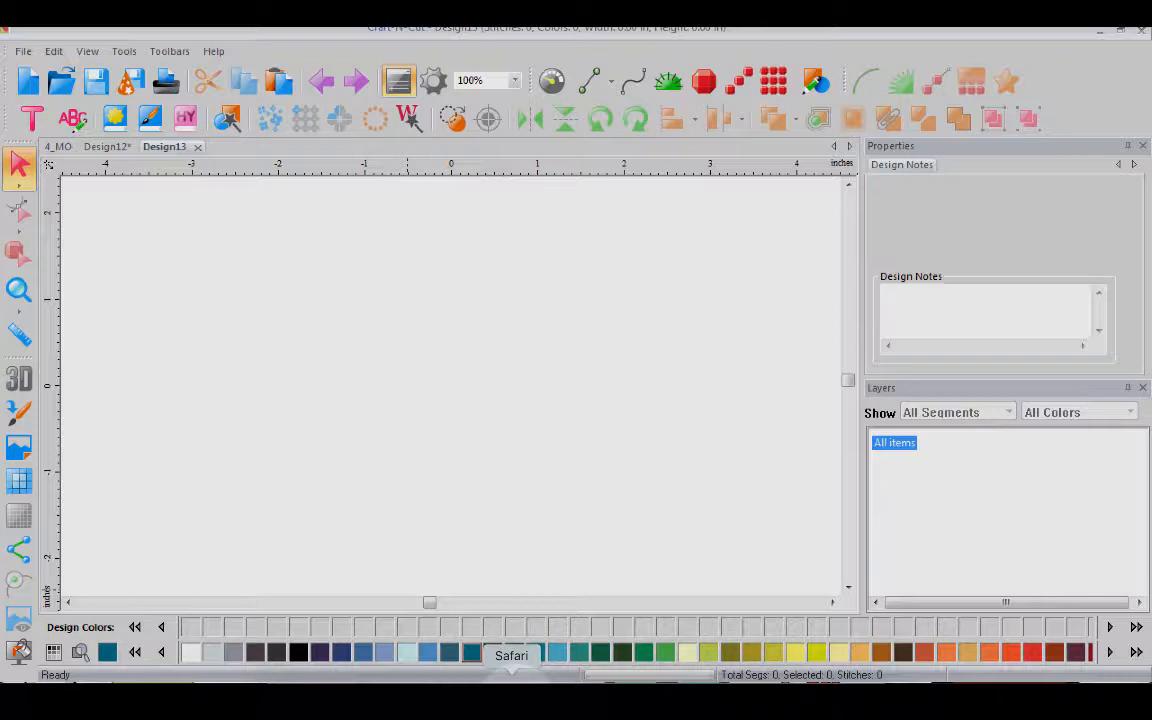
click(511, 695)
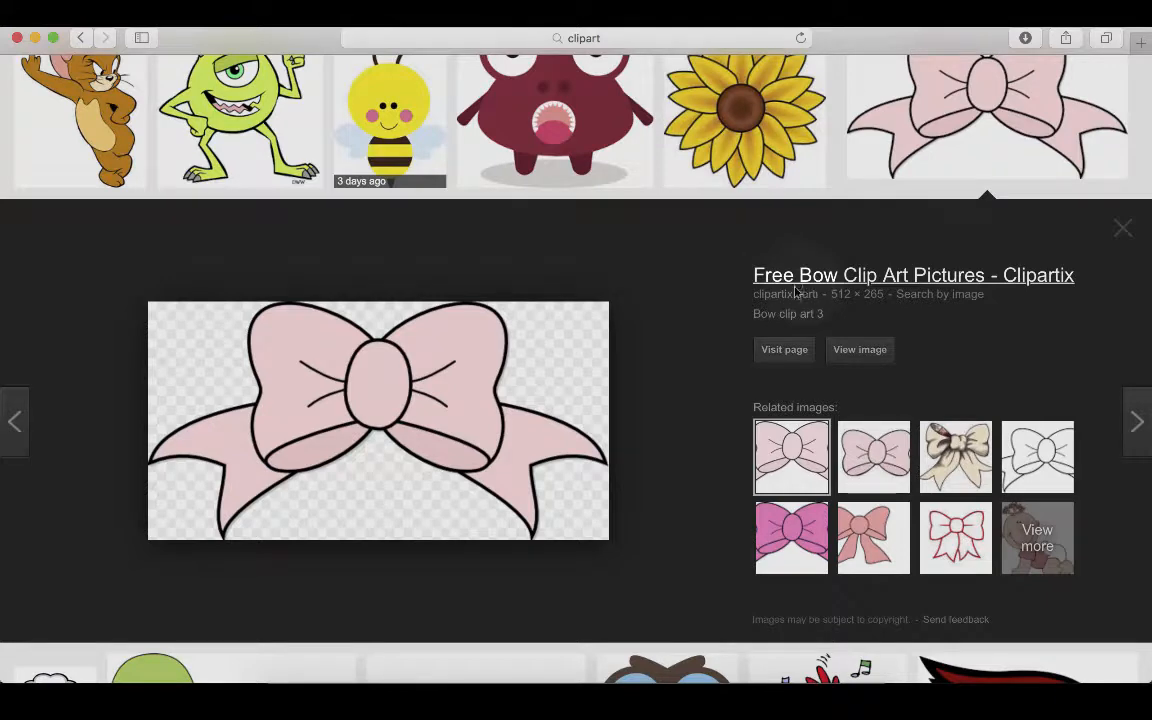
right_click(460, 397)
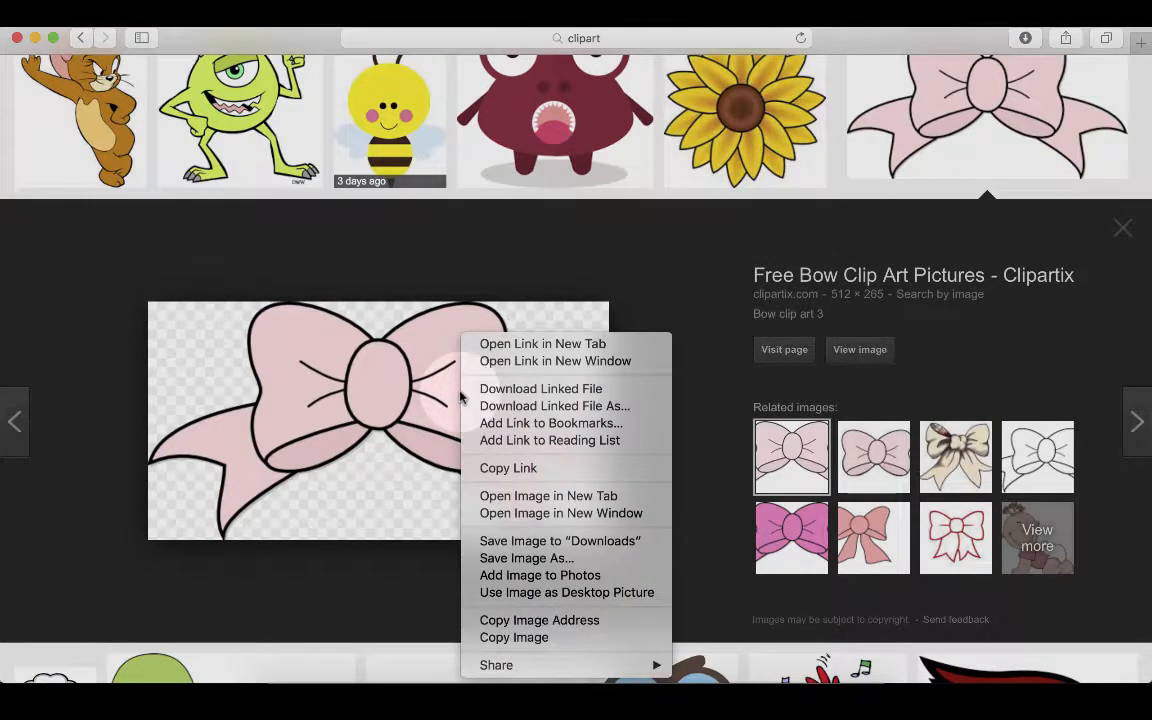
click(516, 562)
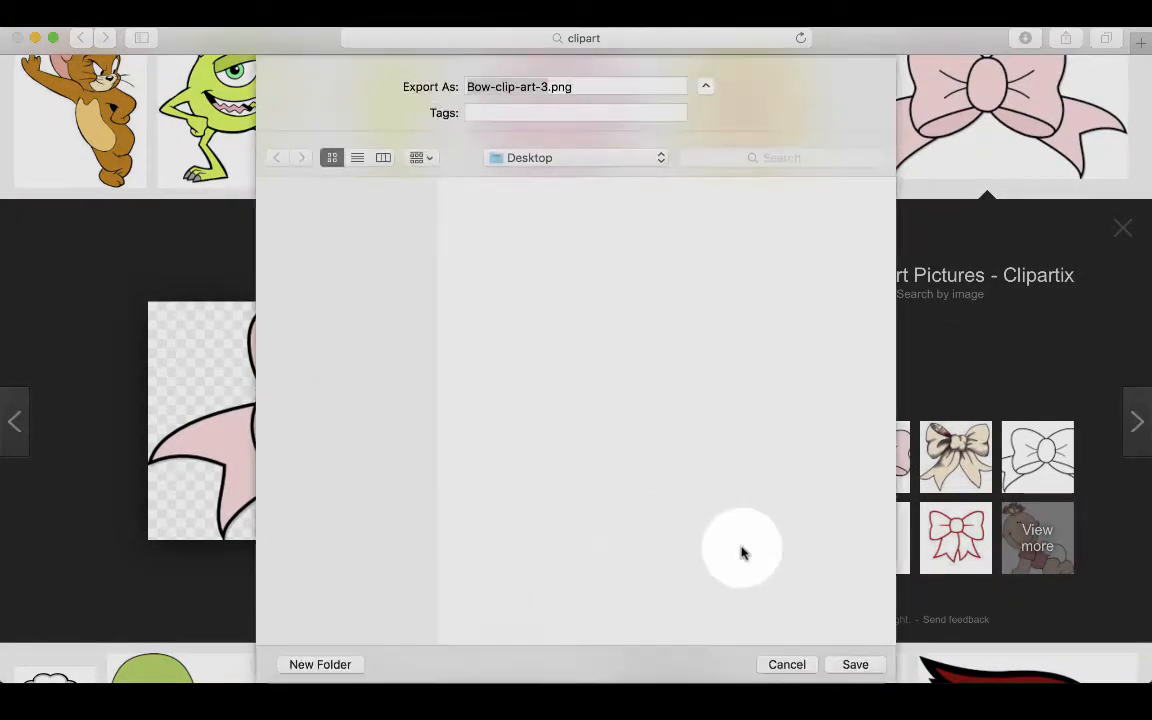
click(786, 664)
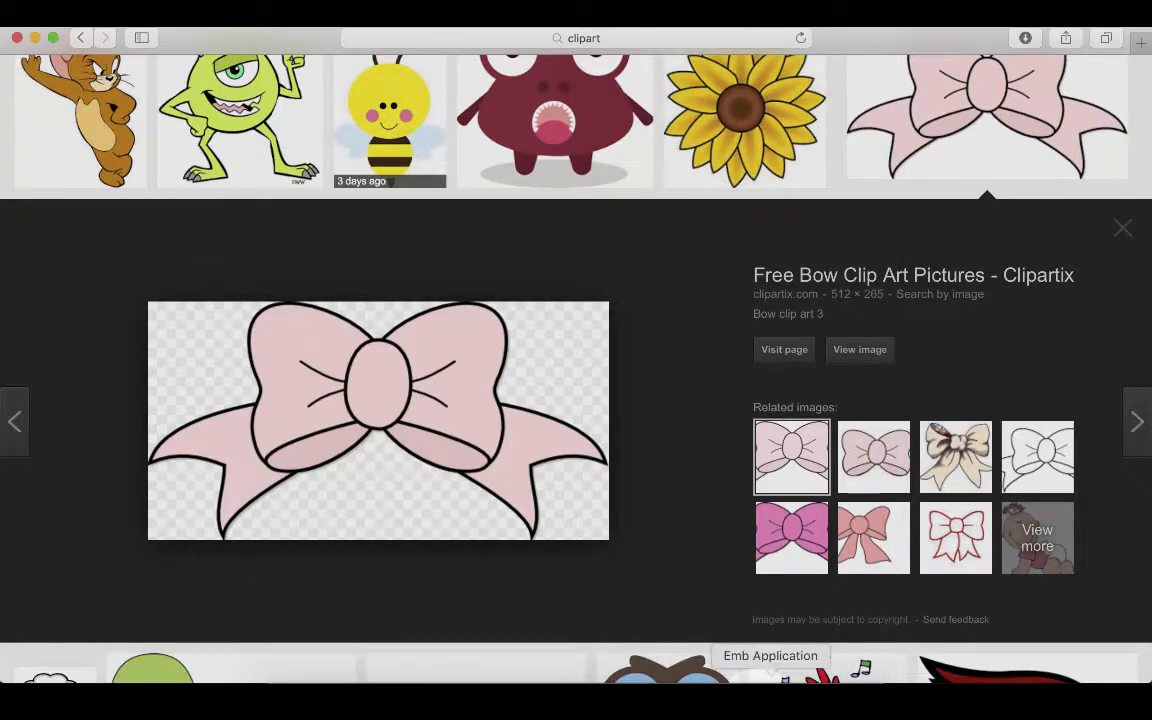
Switch to Craft-N-Cut and load the Bow-clip-art-3 image from the Desktop as a backdrop on the blank design page
click(770, 697)
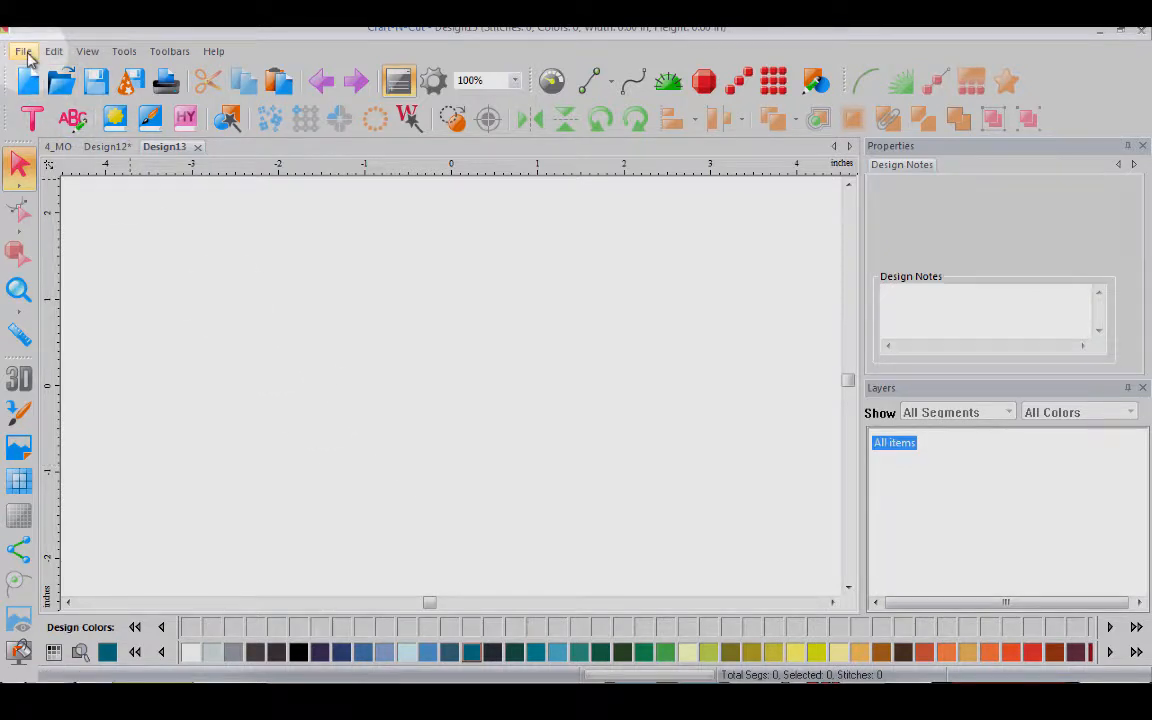
click(23, 52)
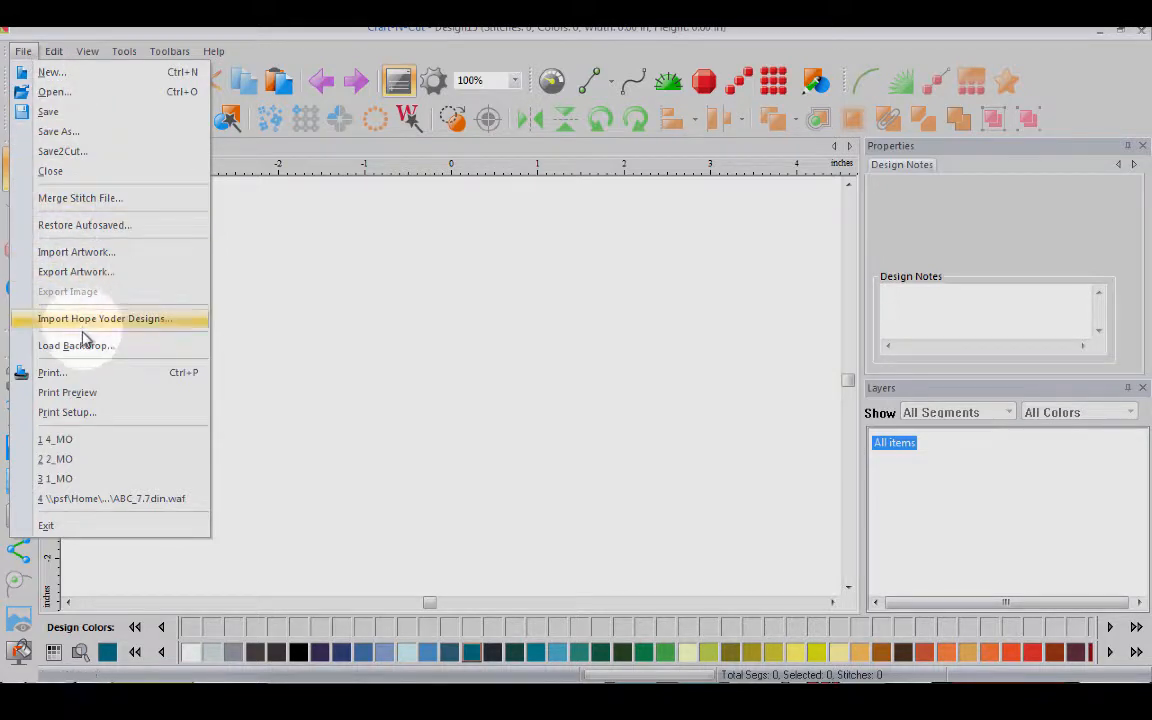
click(285, 368)
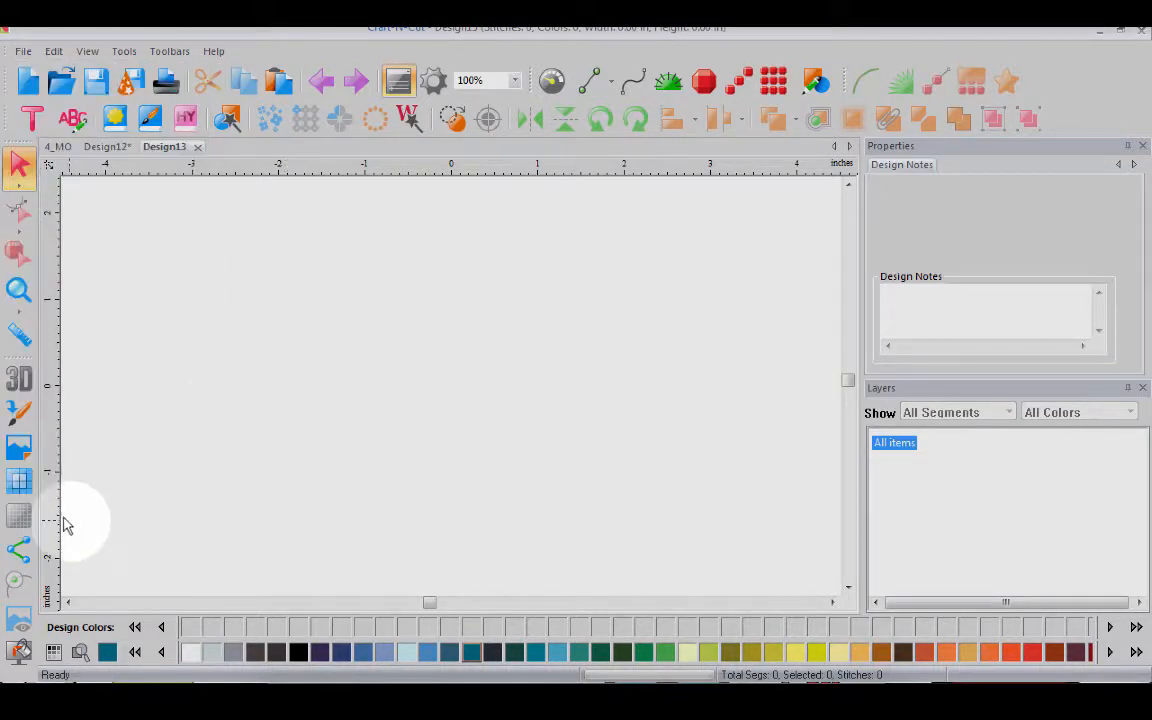
click(20, 450)
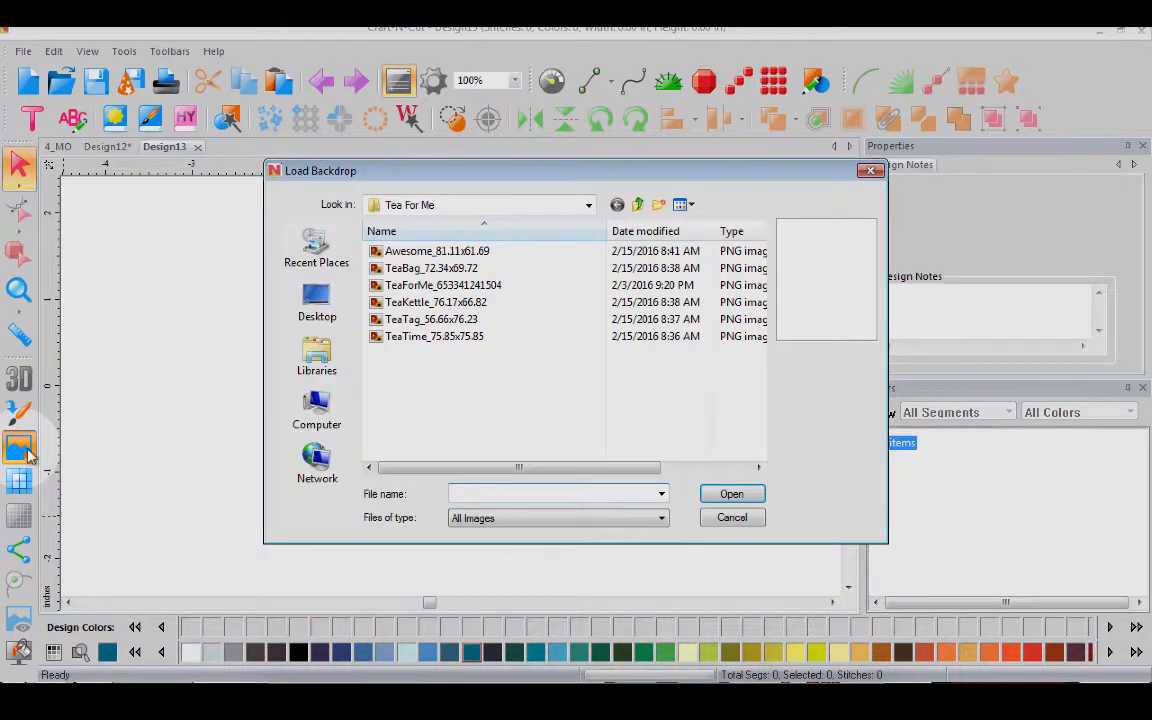
click(317, 302)
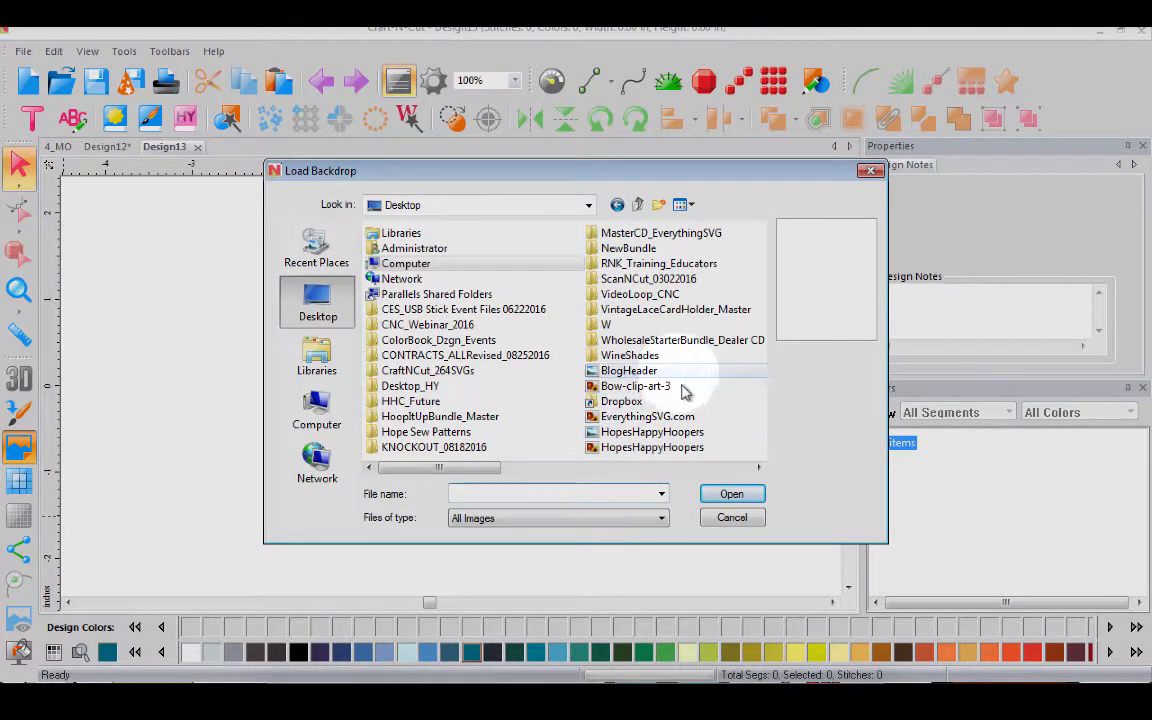
click(669, 387)
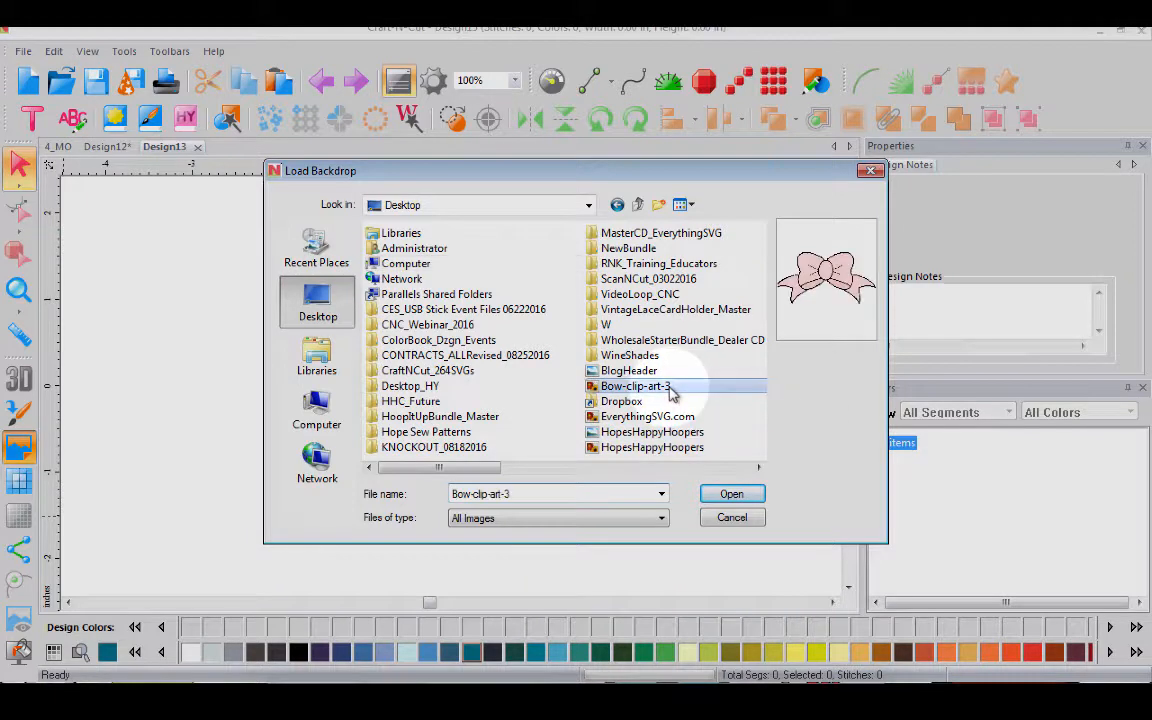
click(752, 493)
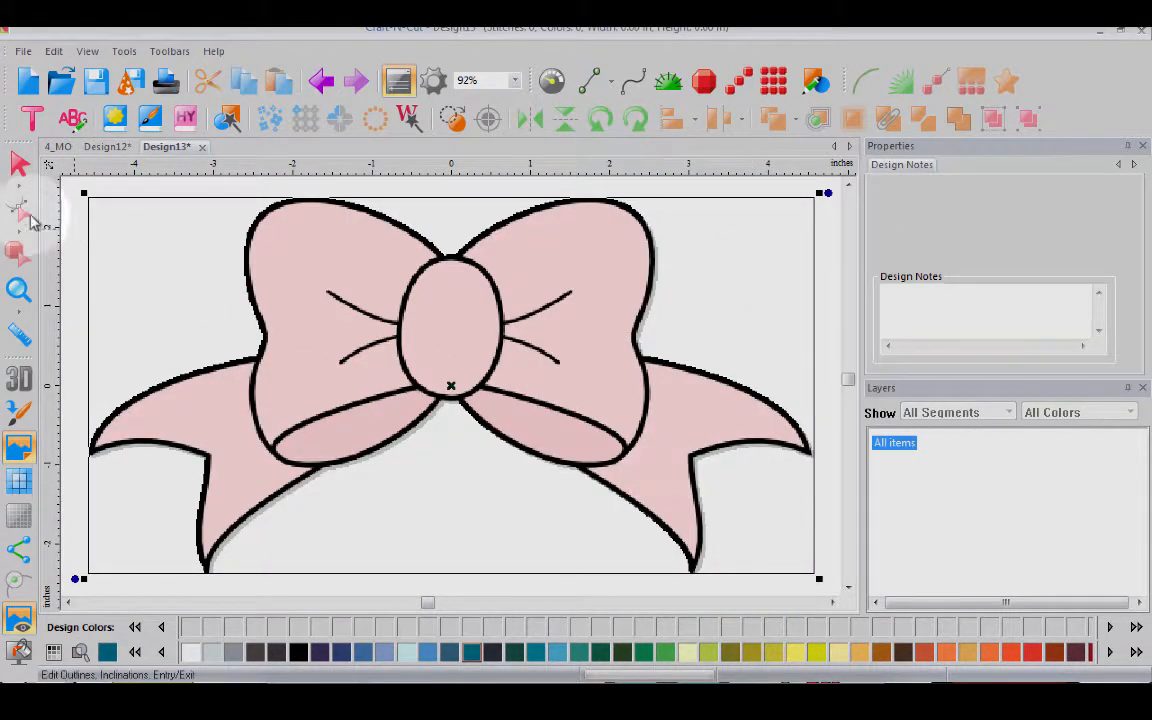
Inspect the pixels along the bow backdrop's edge up close, and check how the backdrop is hidden and shown
click(18, 290)
click(239, 292)
click(321, 368)
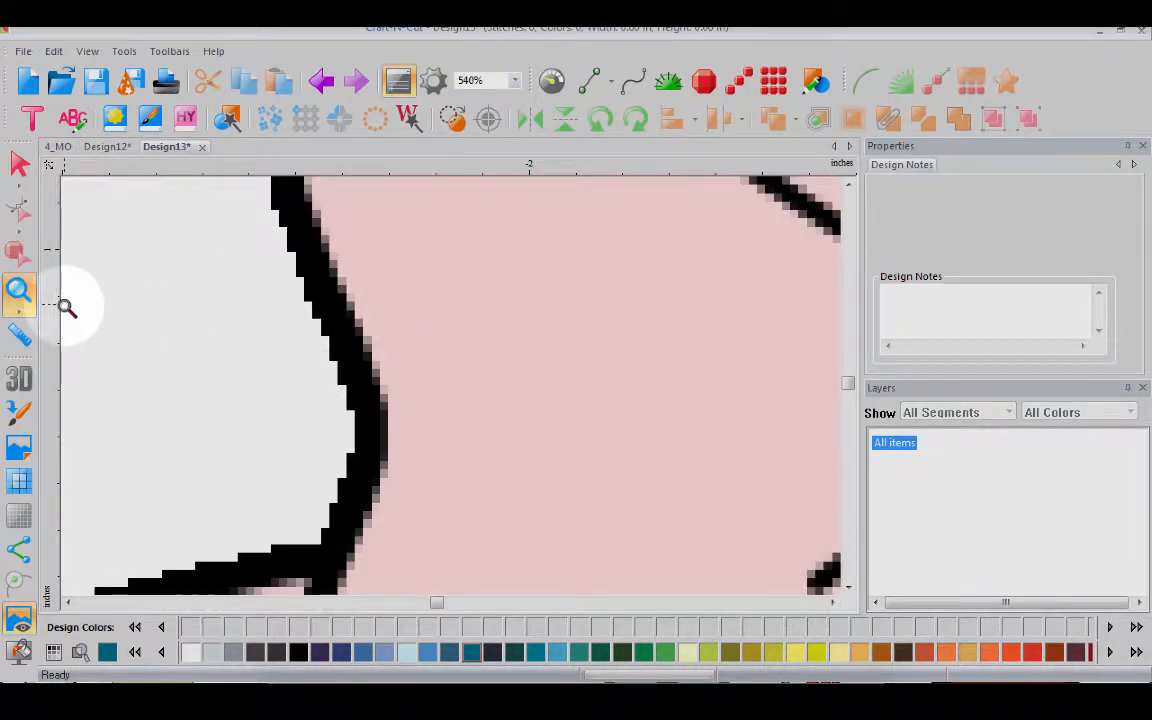
click(24, 293)
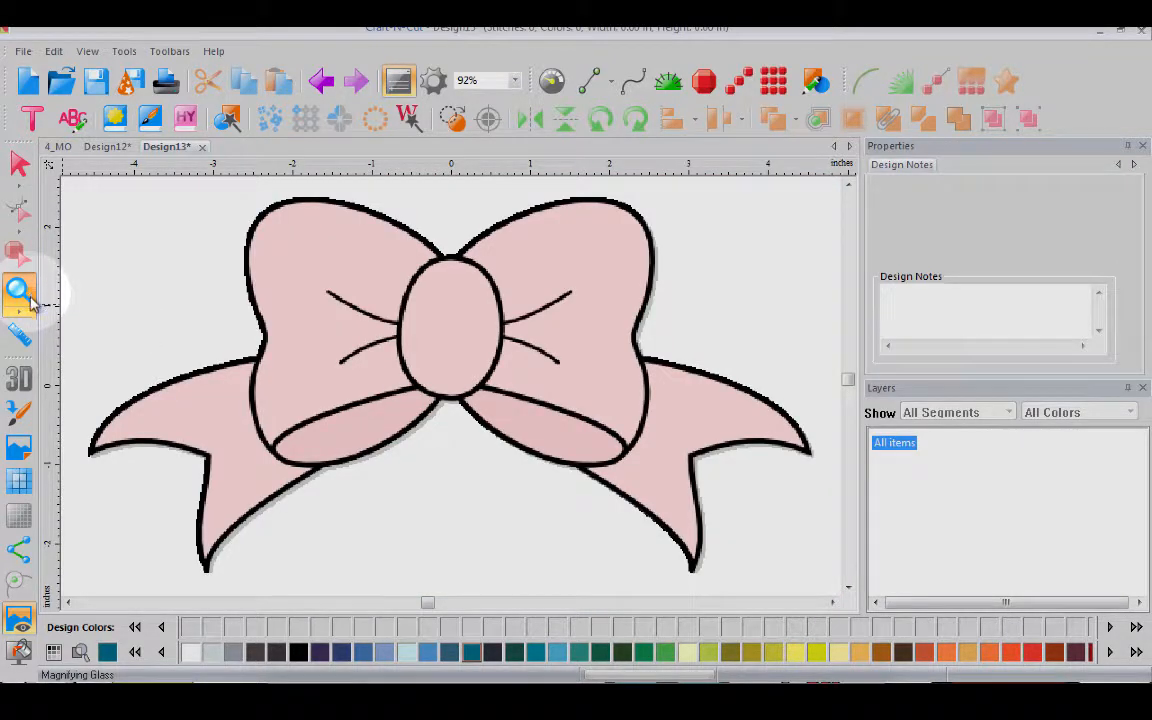
click(18, 620)
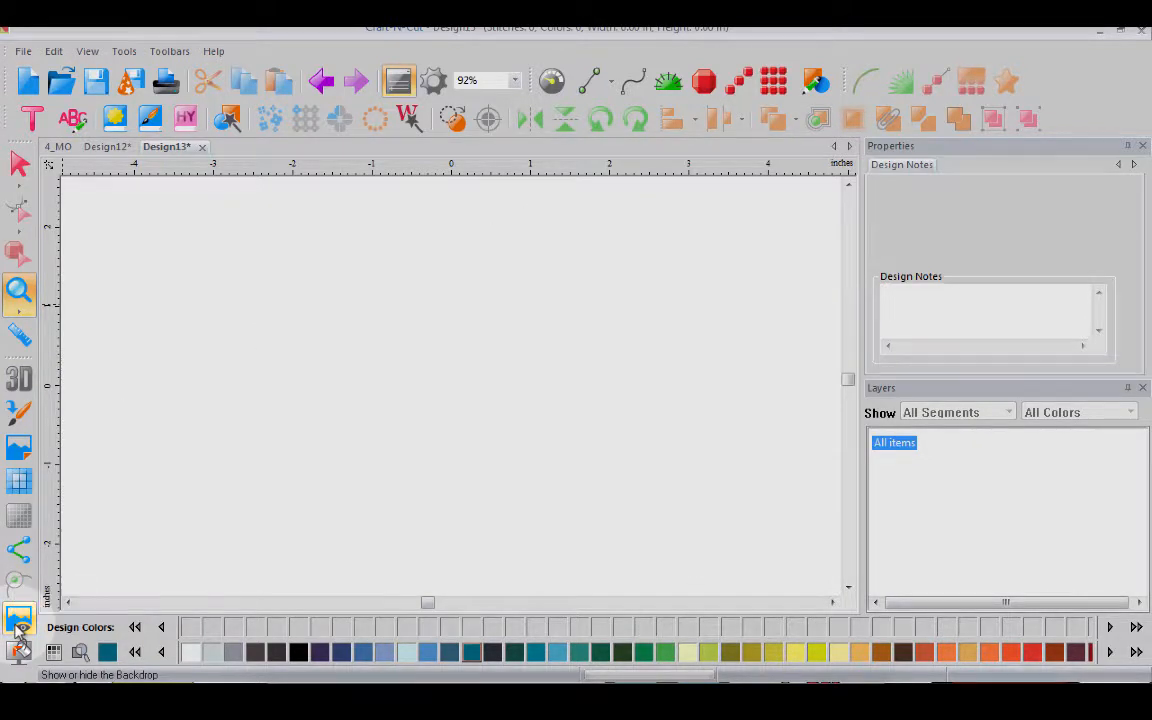
click(18, 622)
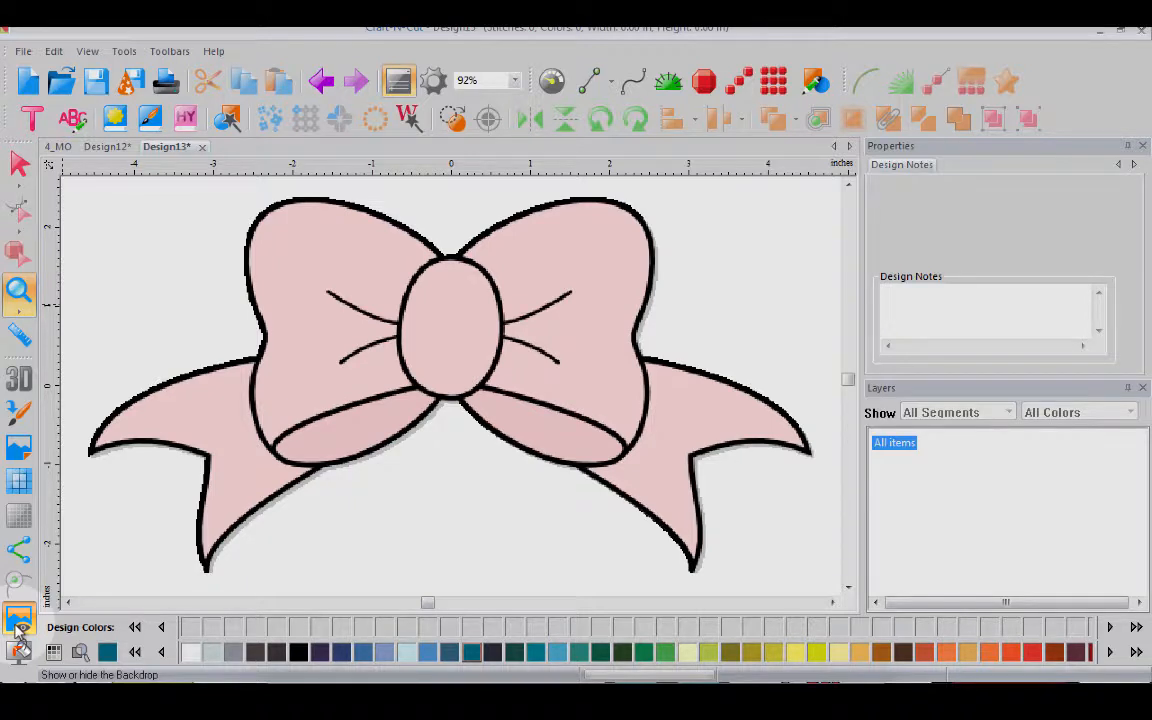
Trace the outer outline of the bow's two loops, without the tails, as line artwork and check it with the backdrop hidden and shown
click(589, 88)
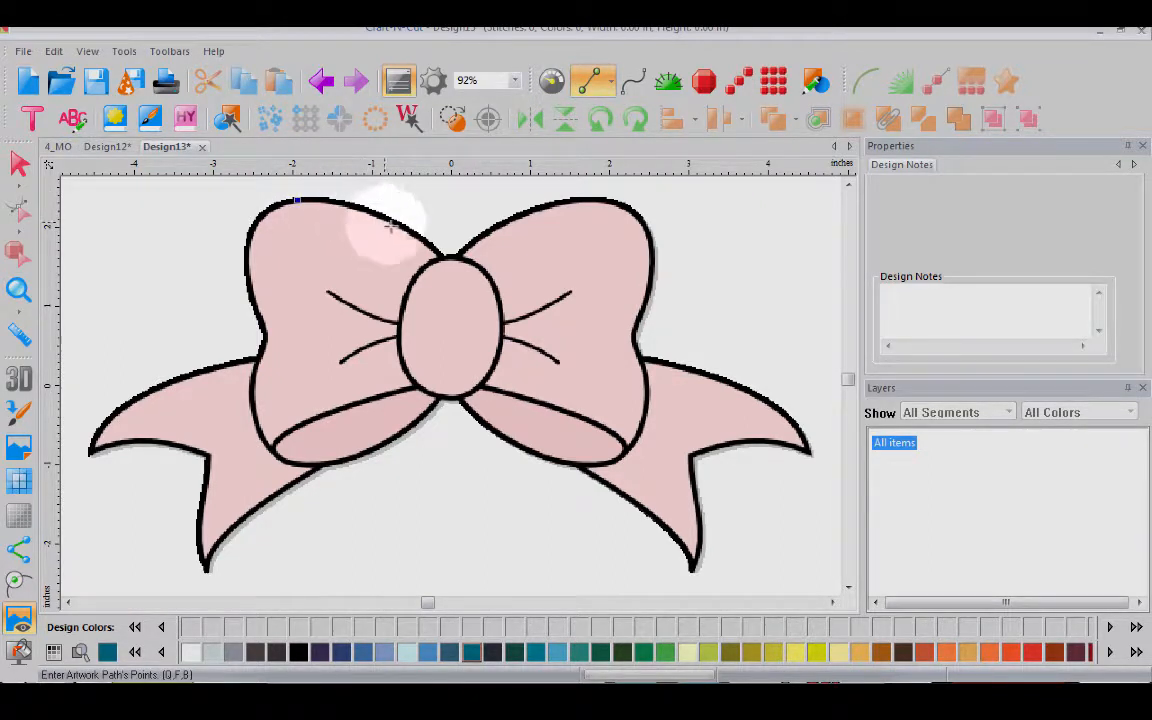
click(419, 237)
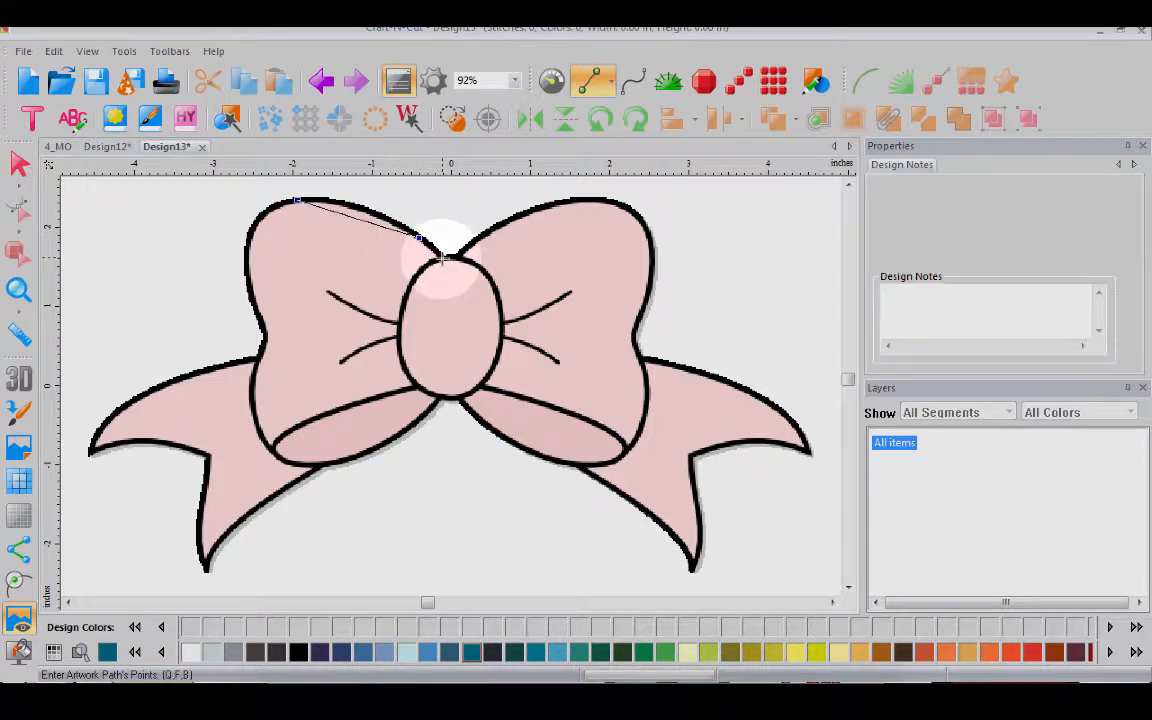
click(459, 258)
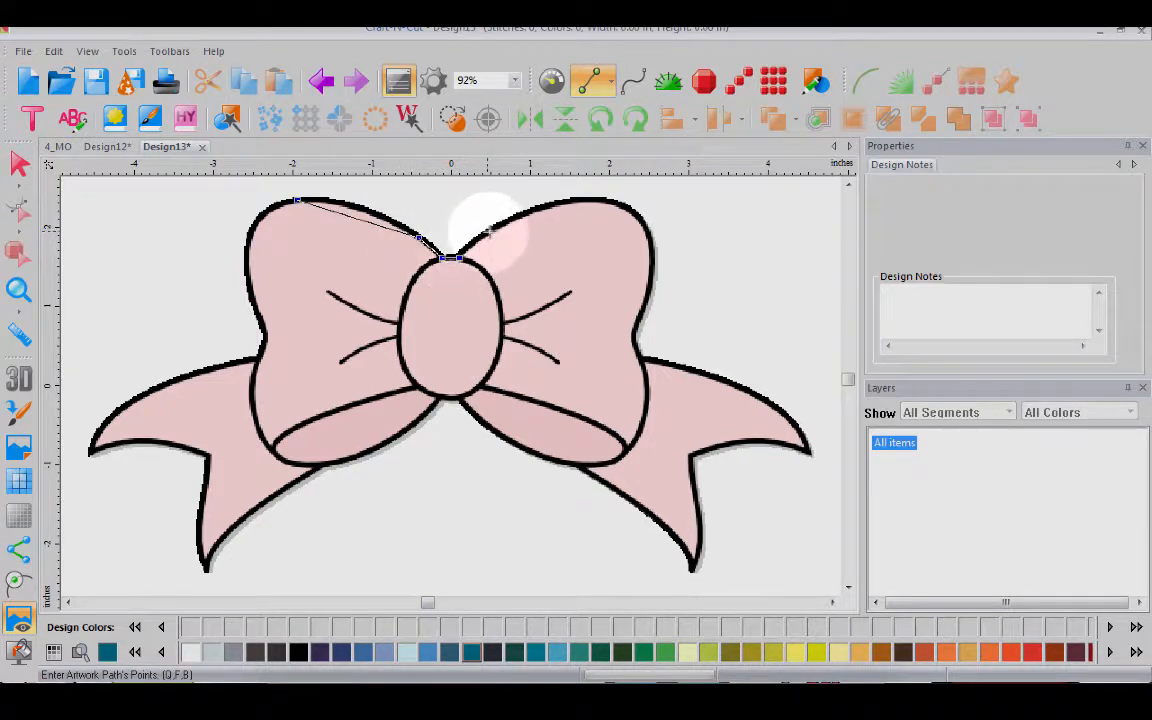
click(490, 232)
click(569, 201)
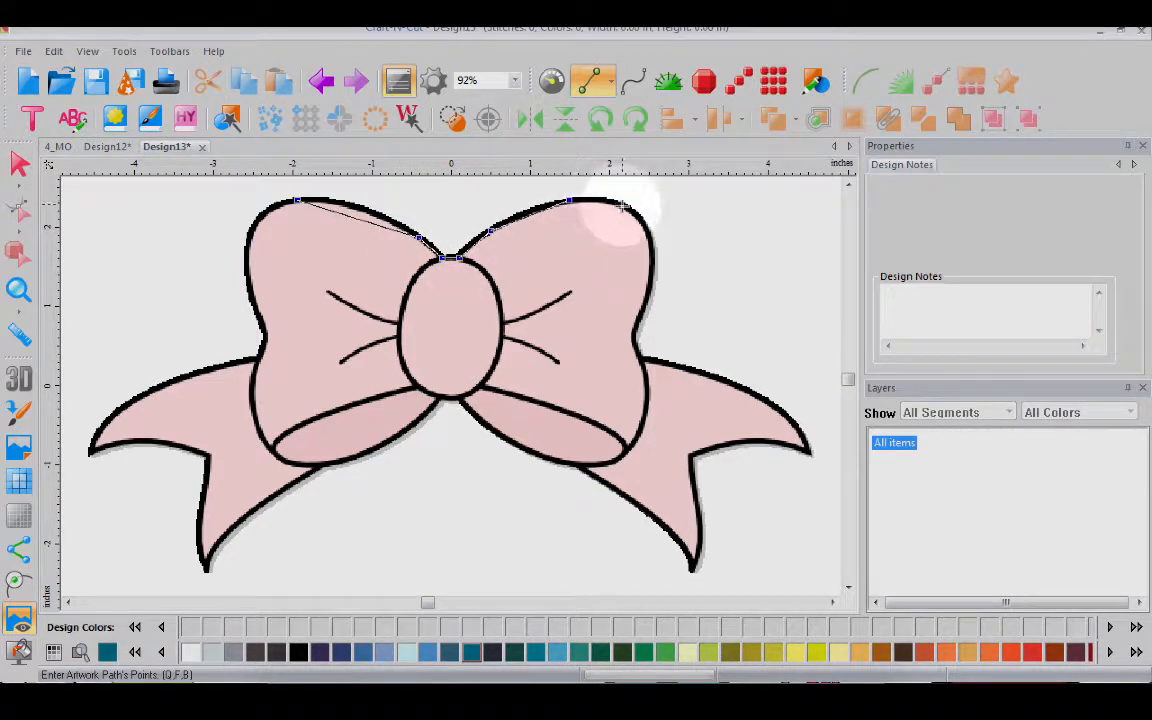
click(623, 206)
click(651, 235)
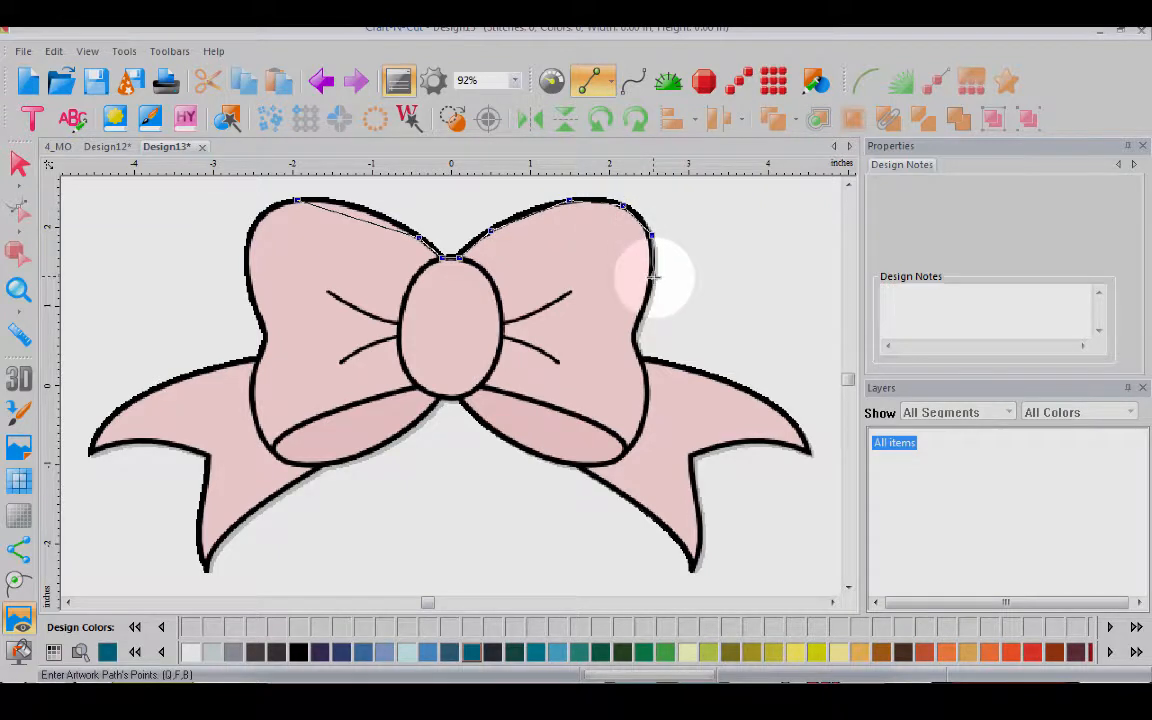
click(653, 277)
click(641, 316)
click(632, 333)
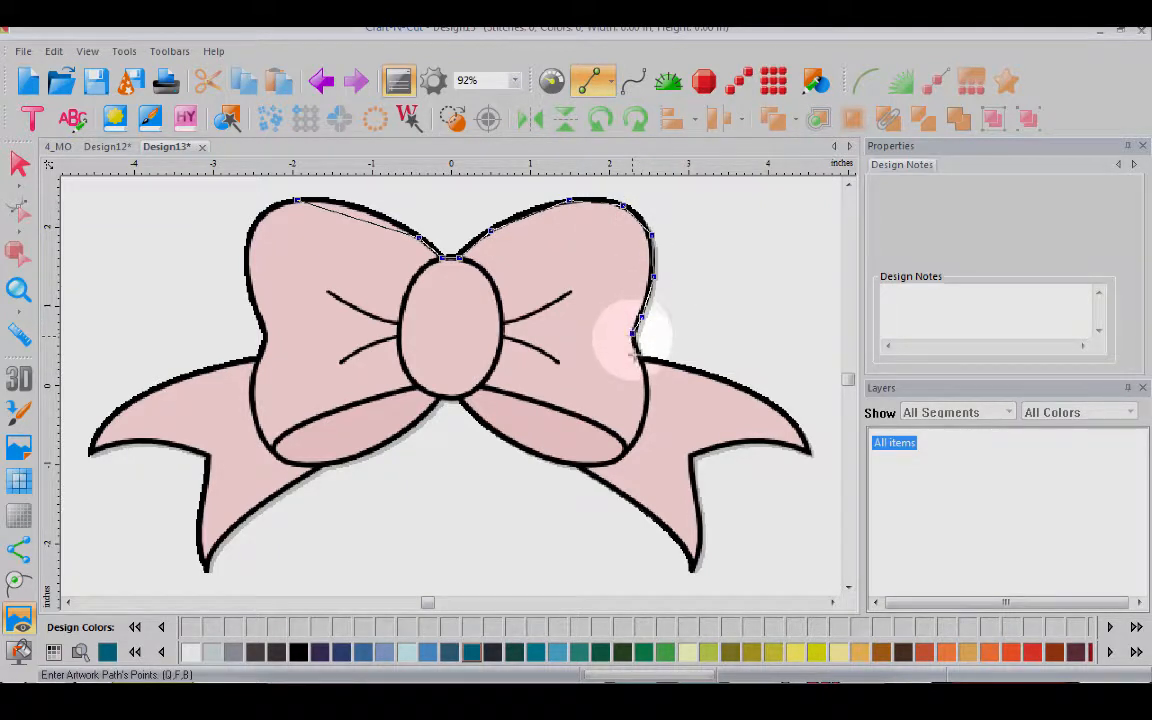
click(645, 382)
click(640, 430)
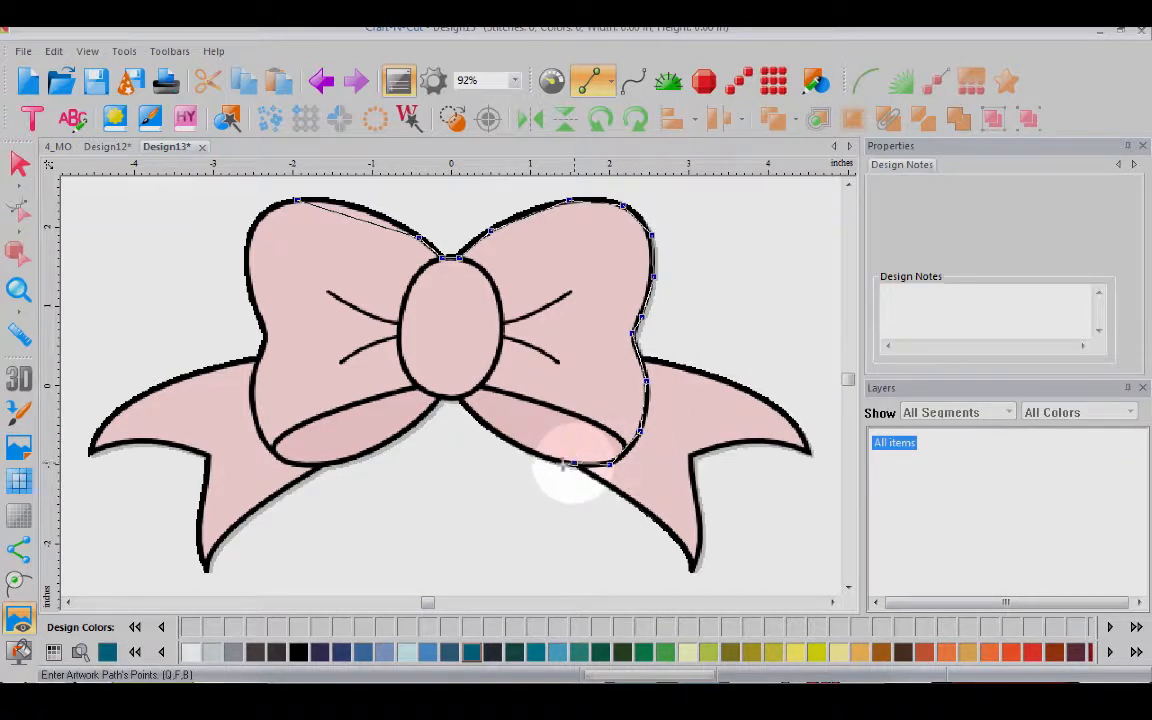
click(516, 447)
click(473, 412)
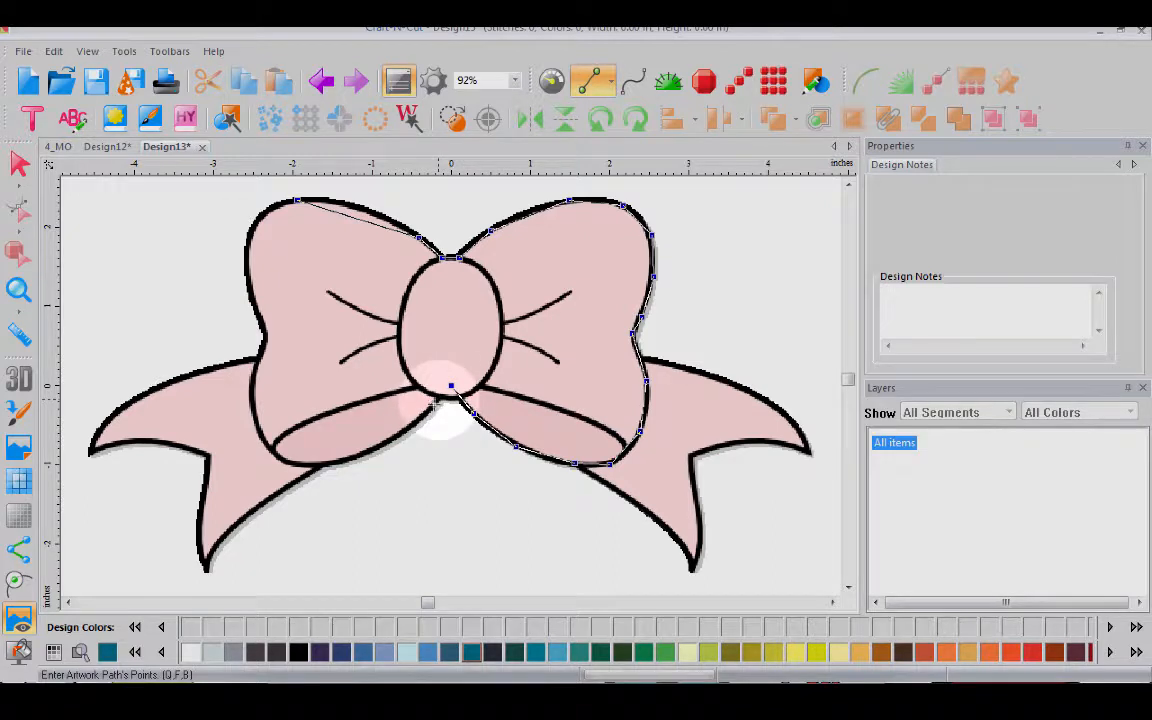
click(371, 463)
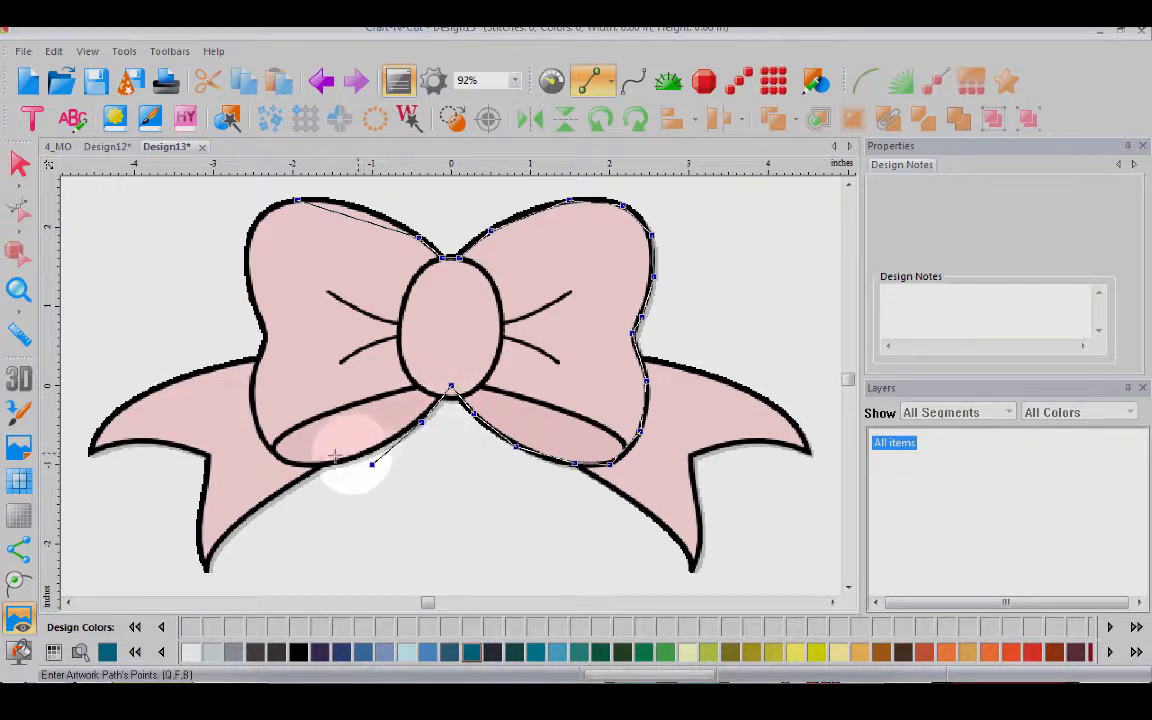
click(292, 463)
click(260, 435)
click(252, 373)
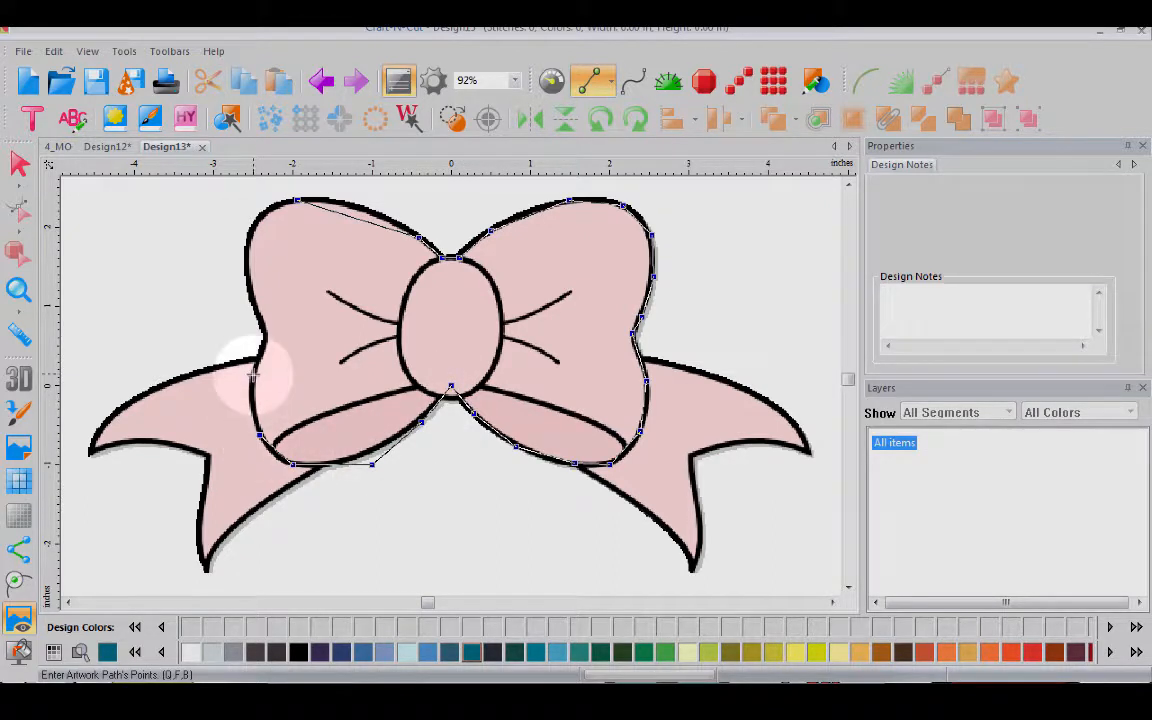
click(247, 269)
click(259, 214)
click(294, 200)
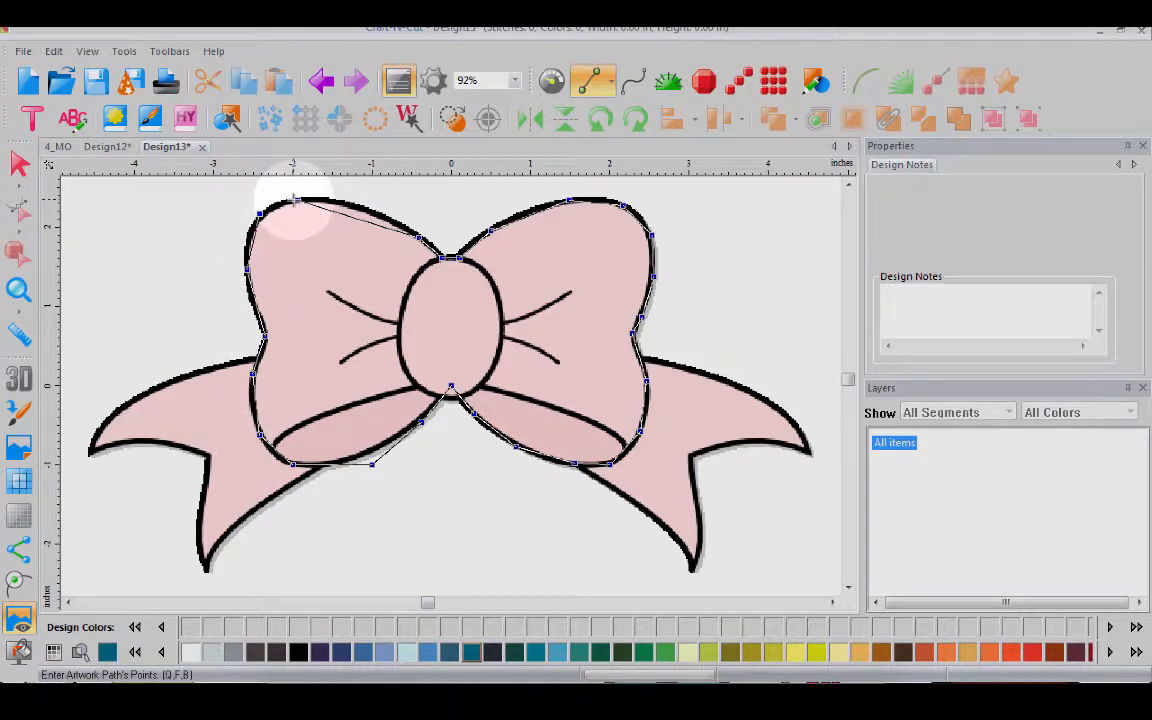
right_click(295, 201)
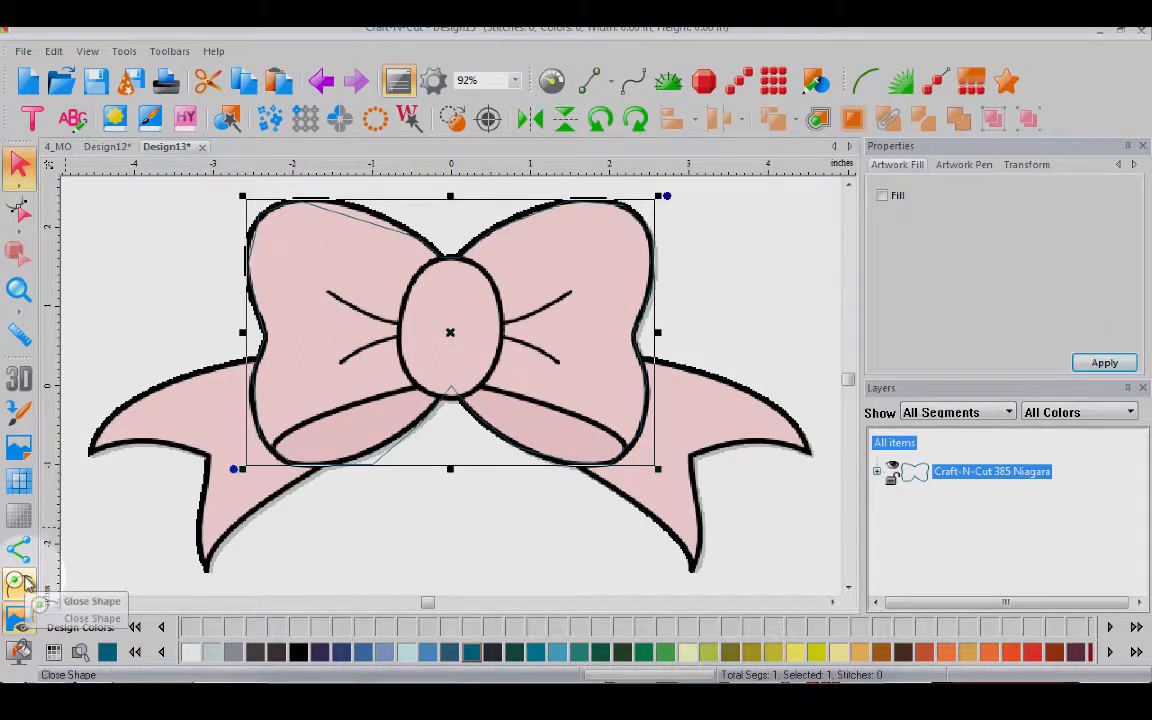
click(20, 618)
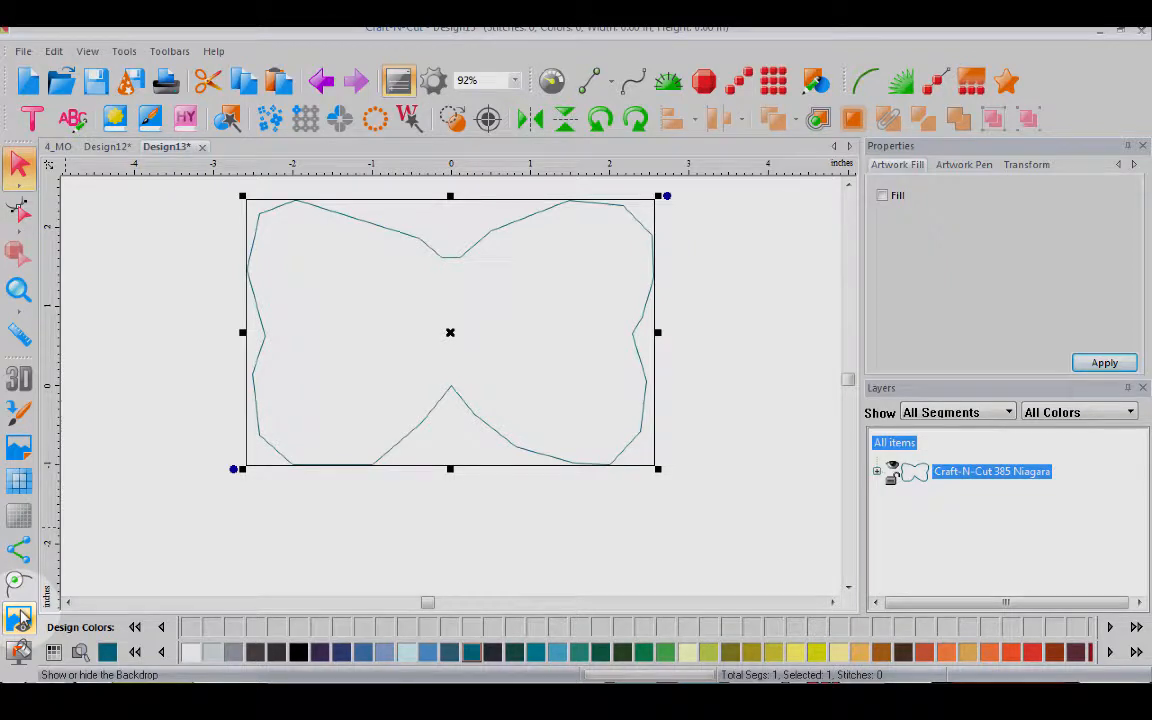
click(20, 618)
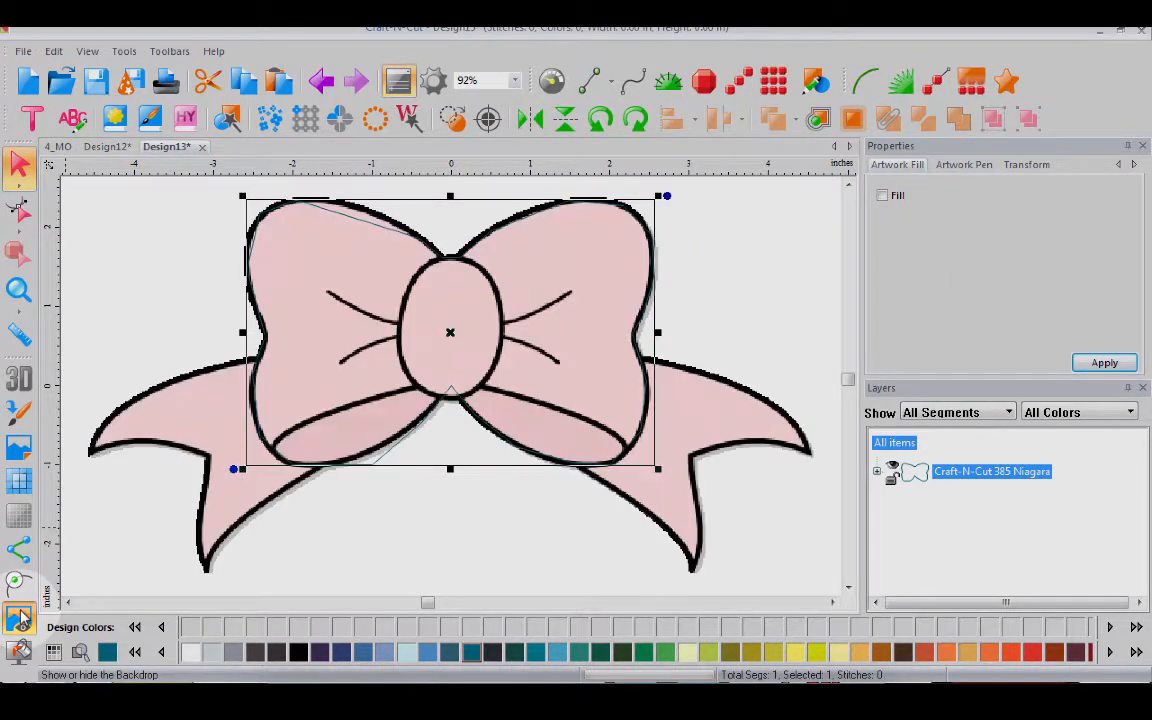
Trace the bow's centre knot on the backdrop as a closed line artwork outline, about 1.33 by 1.74 in
click(590, 86)
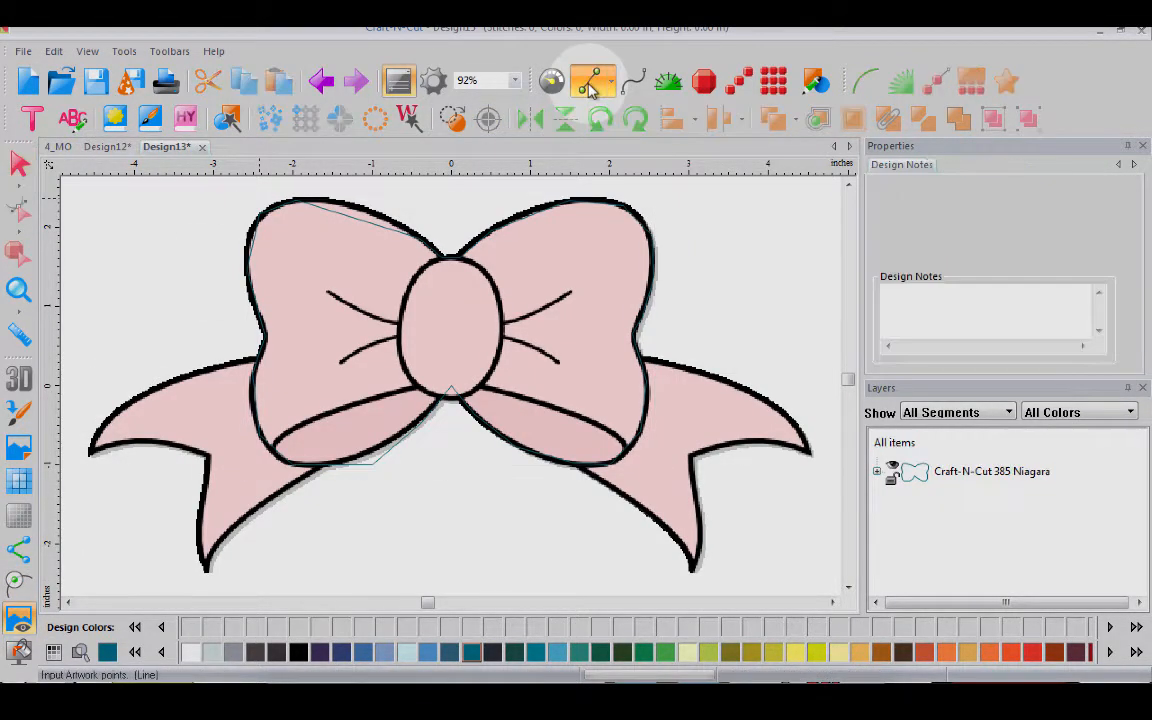
click(611, 86)
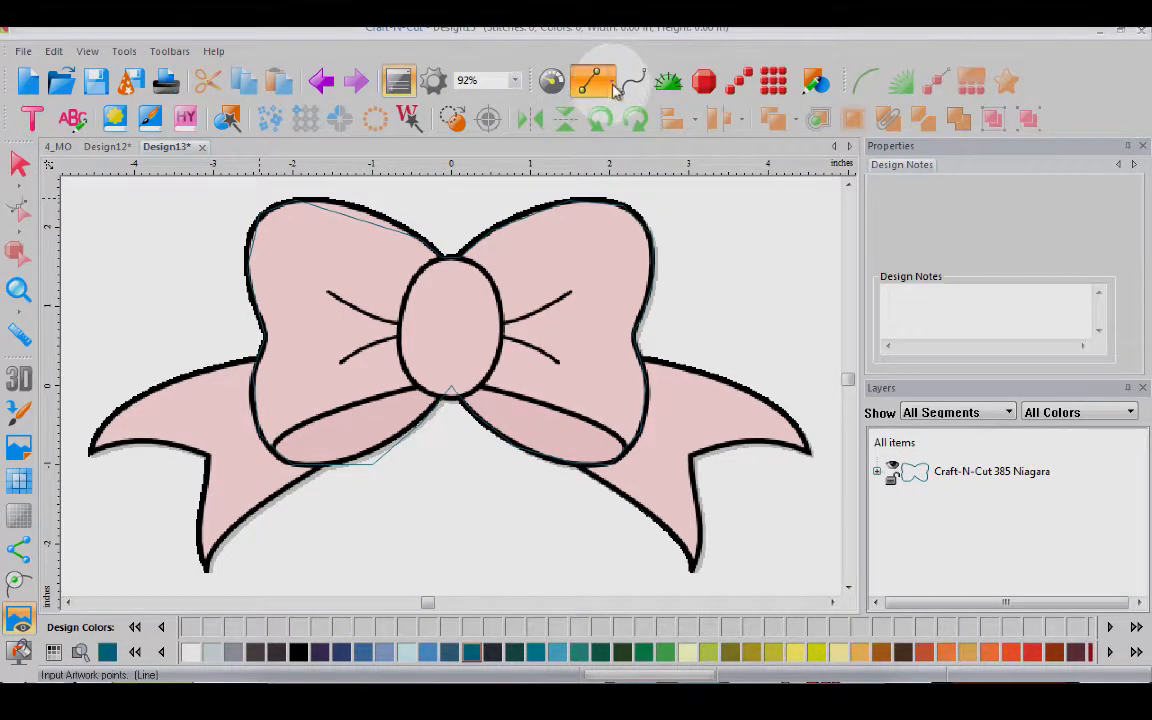
click(595, 115)
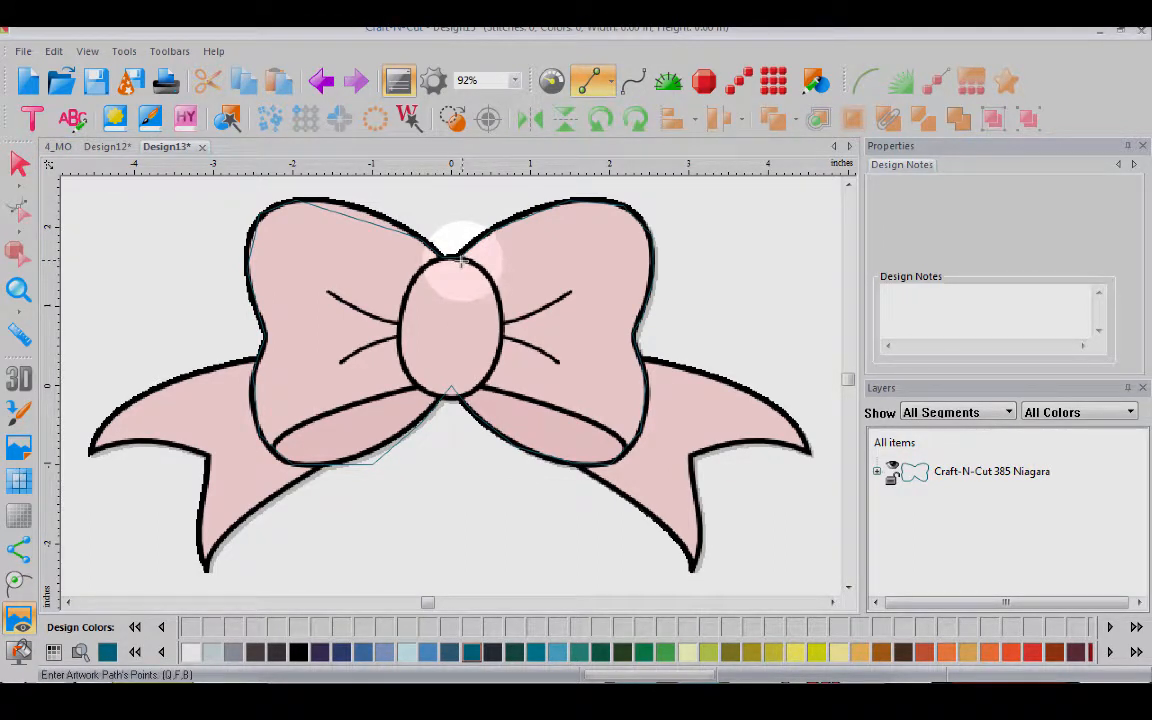
click(459, 259)
click(491, 280)
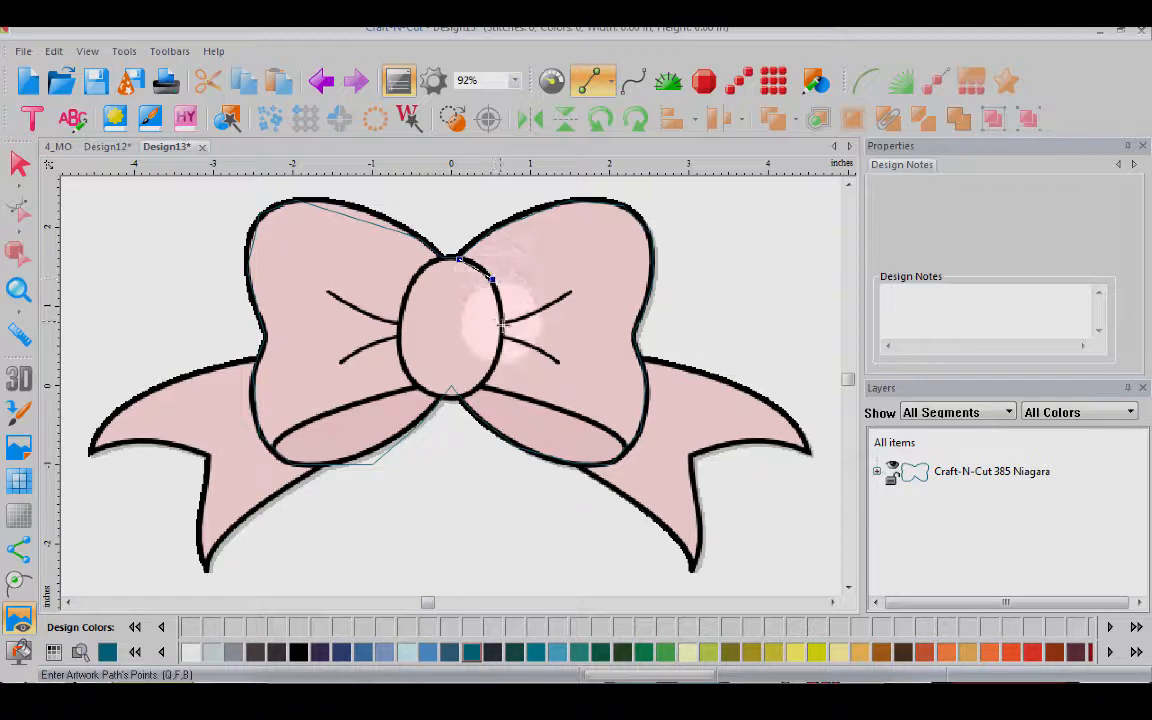
click(503, 326)
click(497, 371)
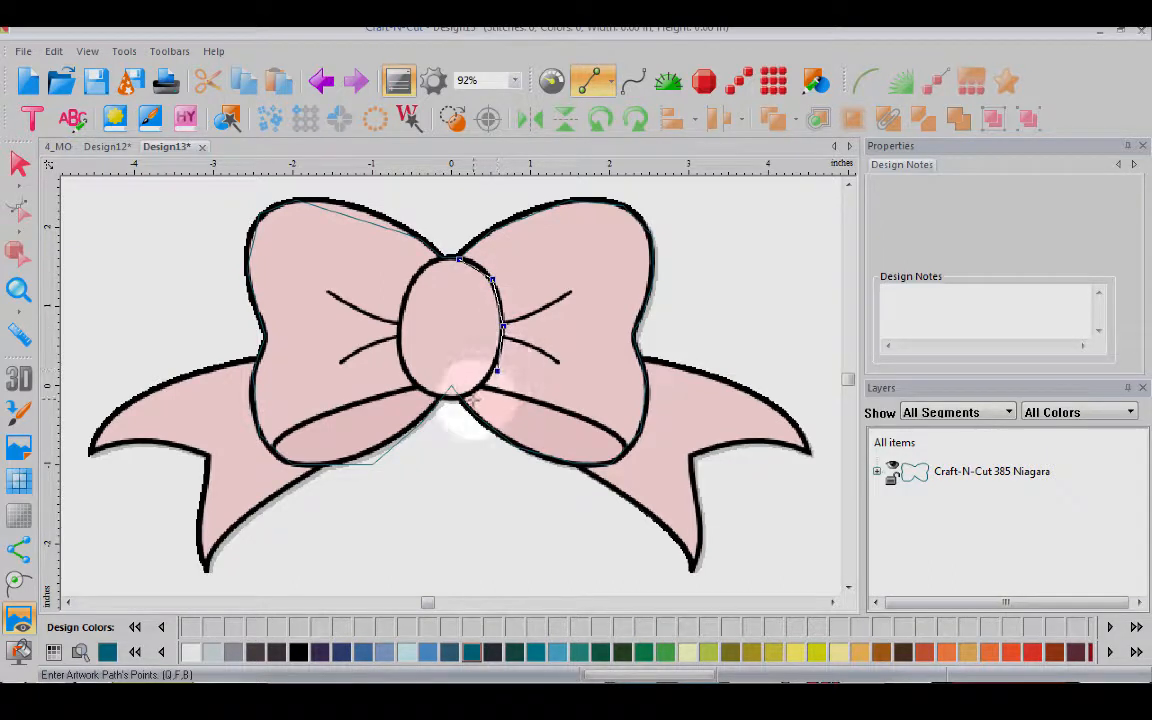
click(469, 396)
click(451, 385)
click(418, 384)
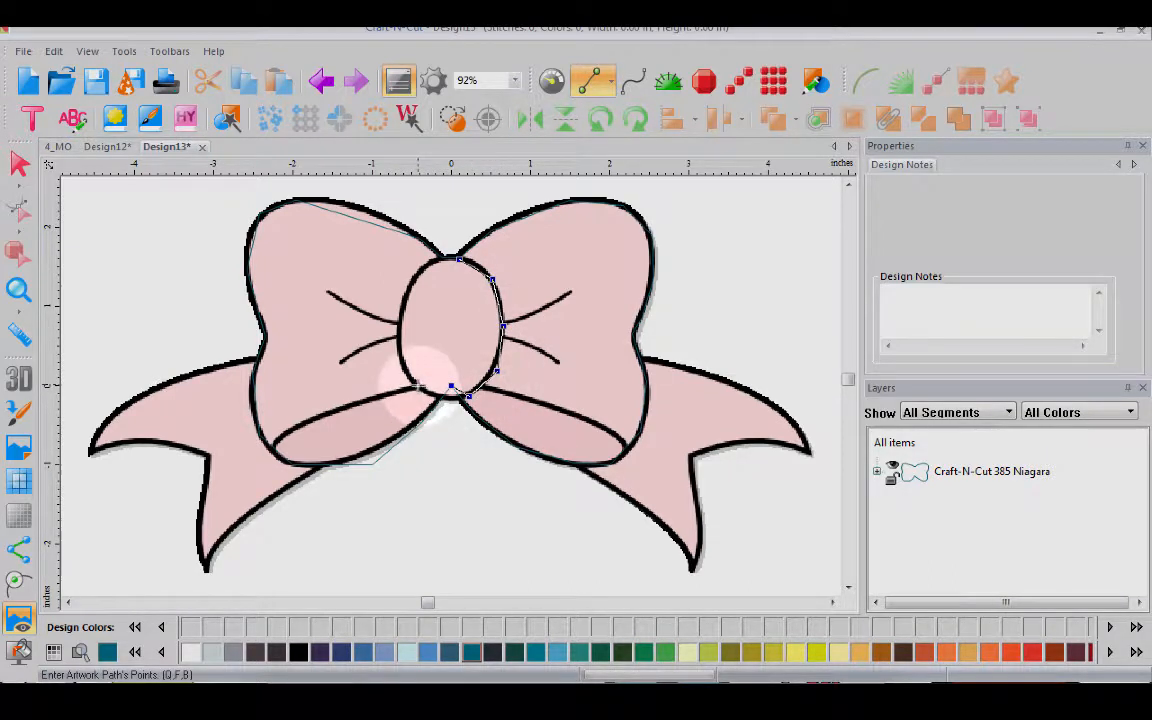
click(398, 348)
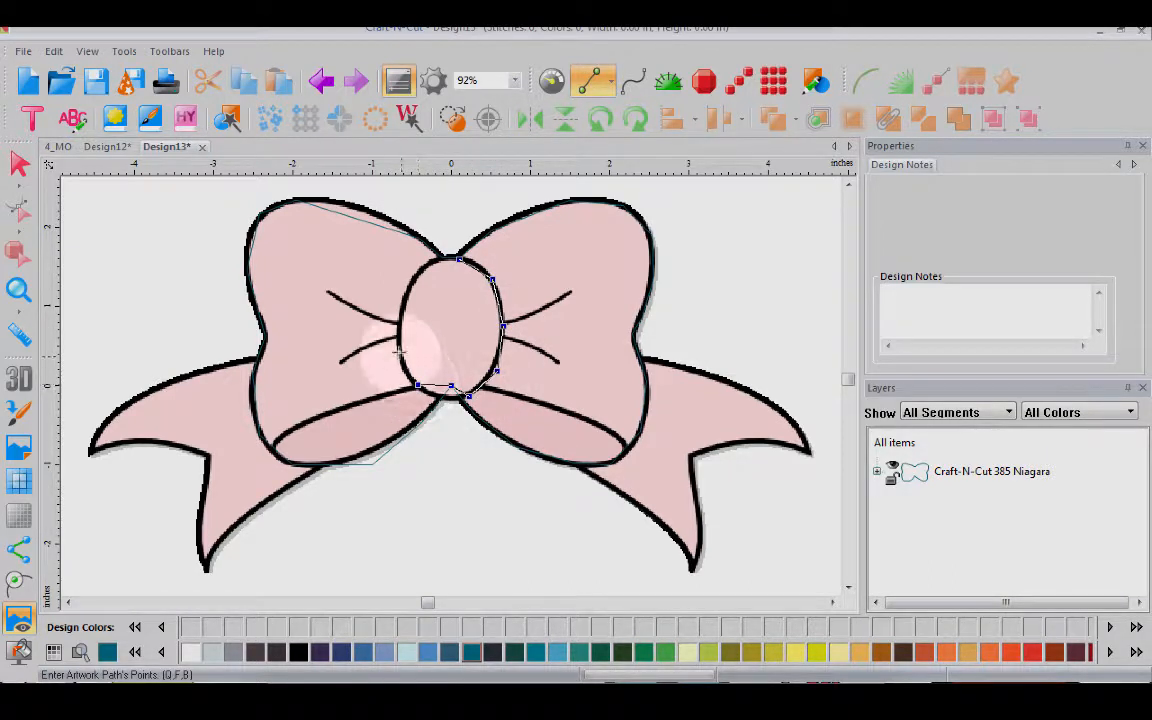
click(402, 294)
click(429, 264)
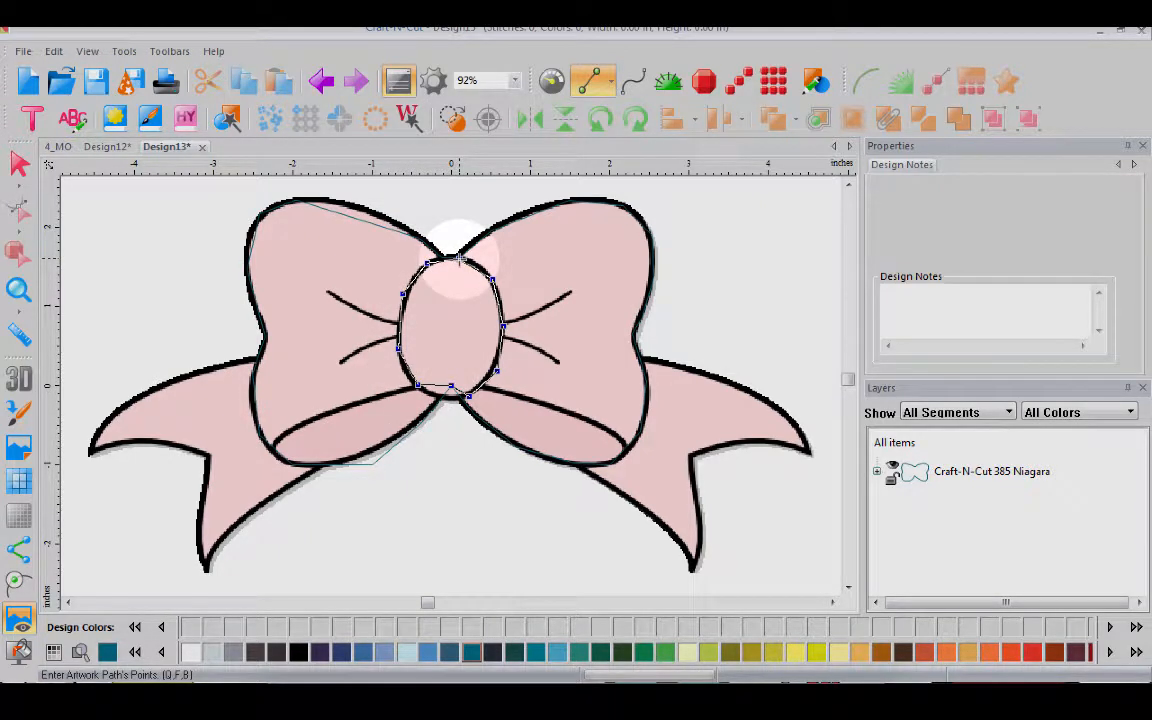
click(459, 258)
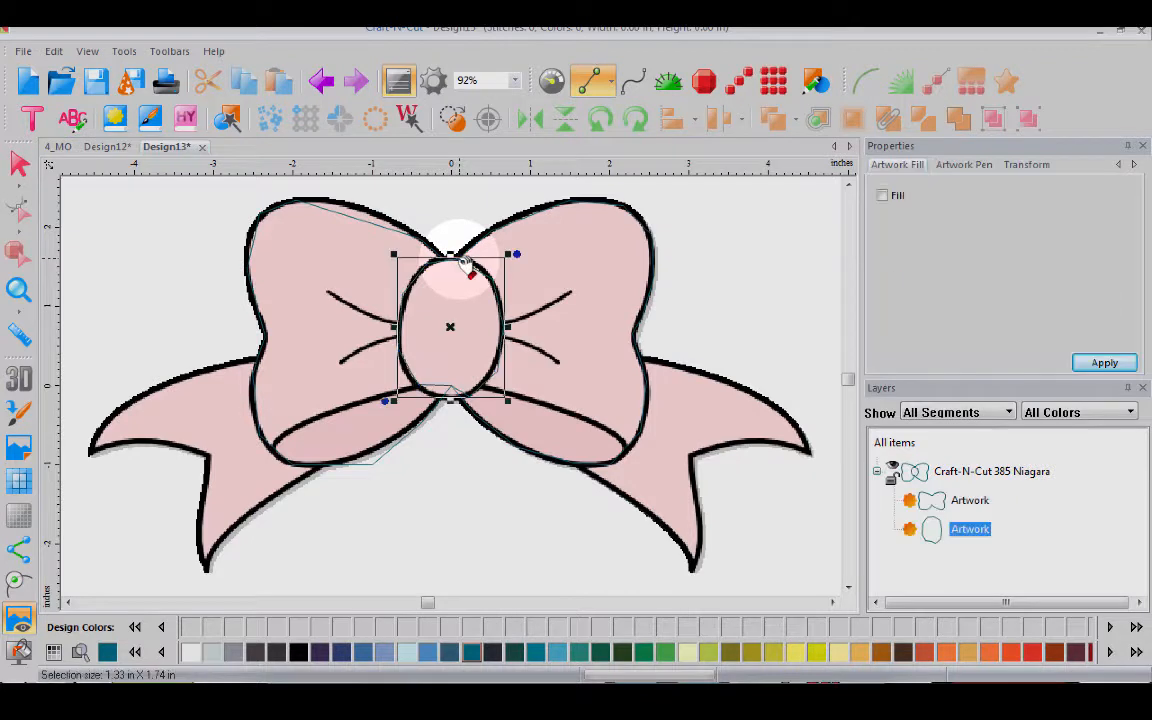
Hide the backdrop and bend the straight segments along the knot outline's top and right side into curves
click(18, 625)
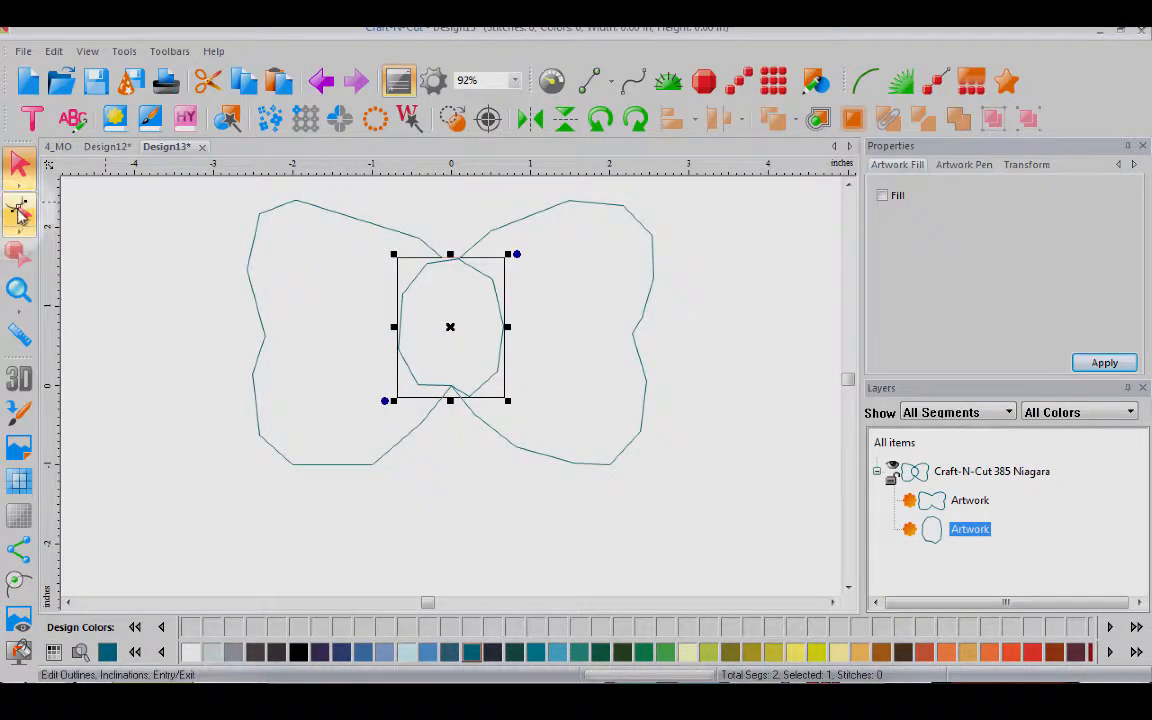
click(19, 208)
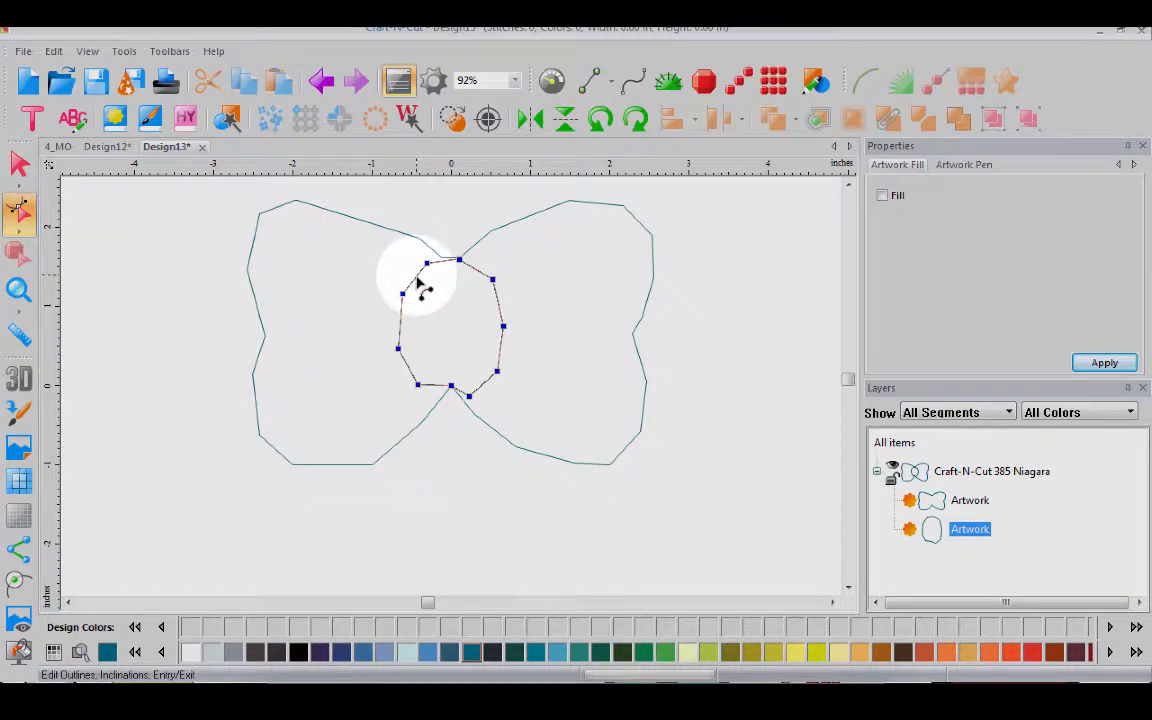
drag(416, 275, 415, 275)
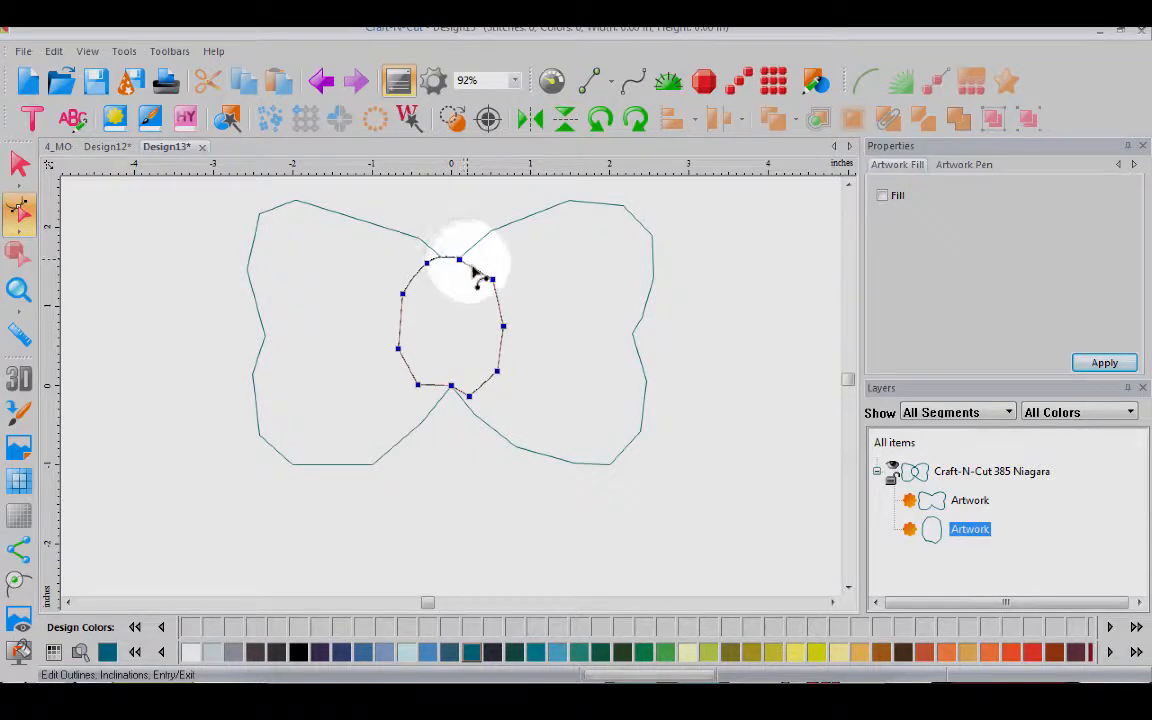
click(471, 261)
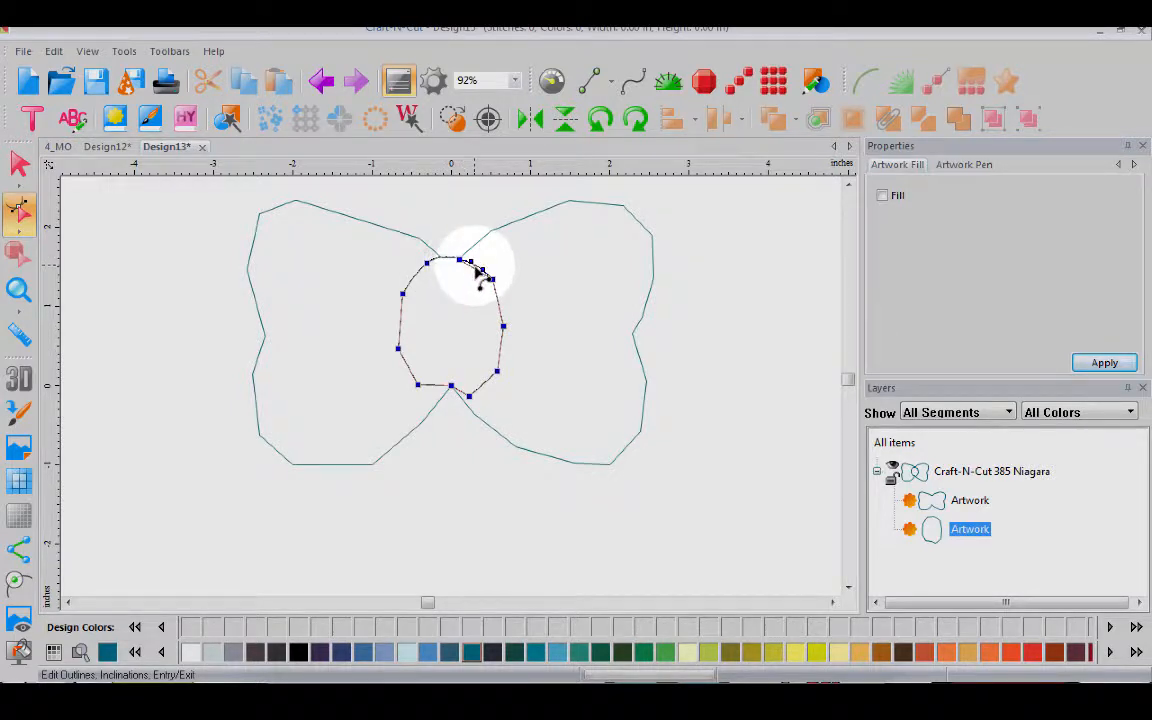
drag(475, 266, 477, 265)
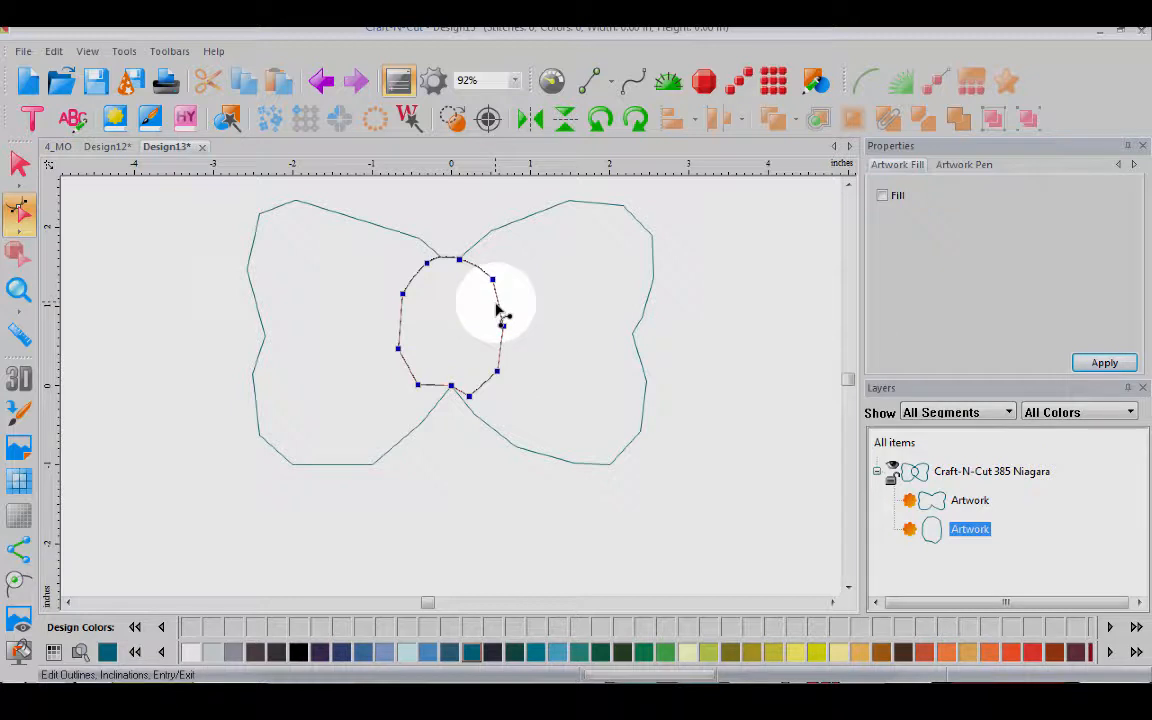
click(503, 326)
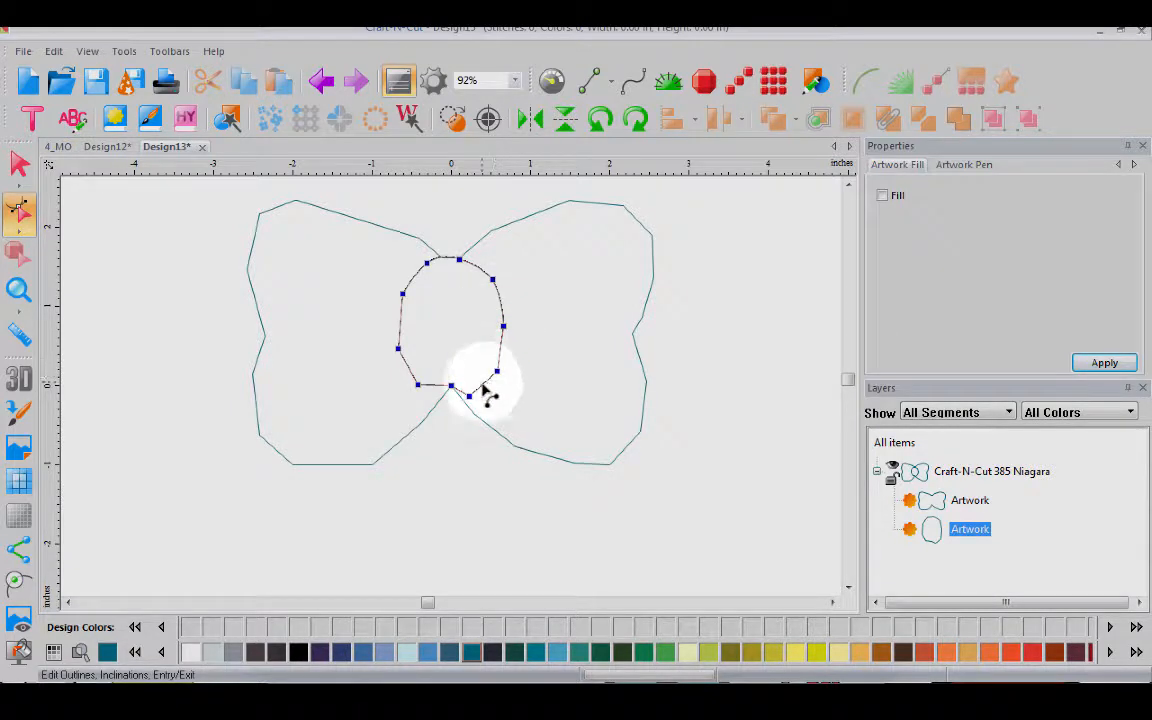
drag(483, 383, 486, 388)
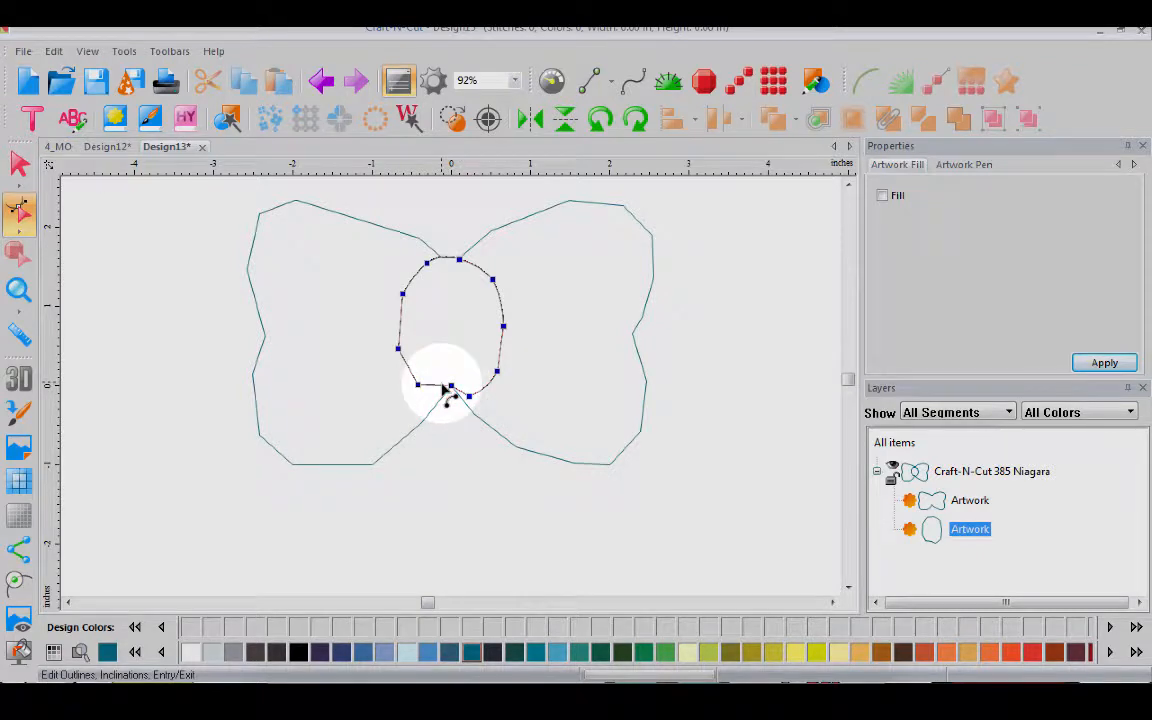
Curve the knot outline's lower and left segments, delete the stray point at its bottom, and undo the last reshaping of the bottom edge
click(451, 386)
click(437, 389)
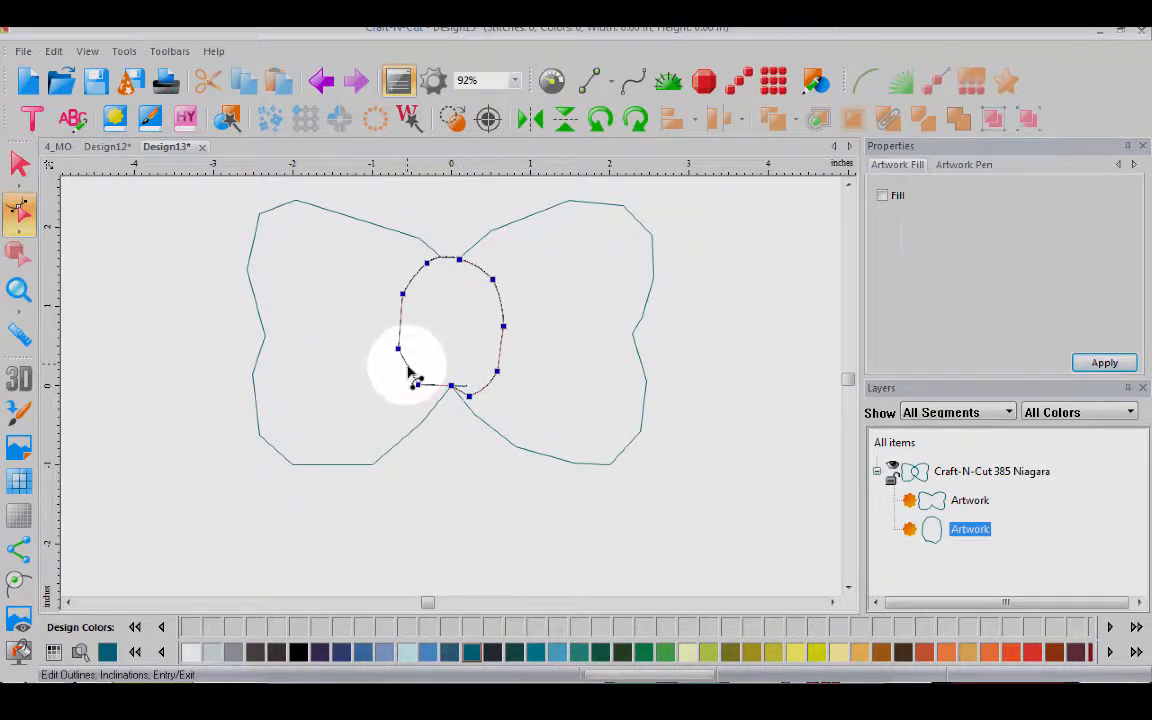
click(398, 318)
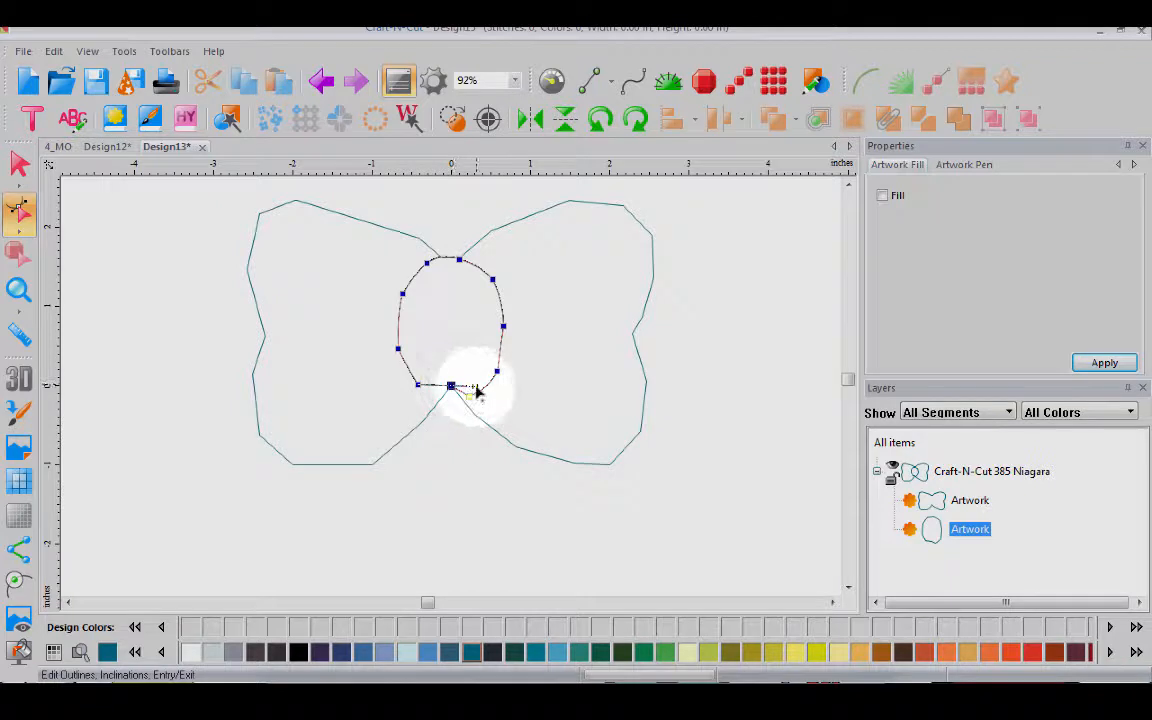
mouse_move(475, 392)
mouse_down()
mouse_move(463, 391)
mouse_move(462, 408)
mouse_move(455, 390)
mouse_up()
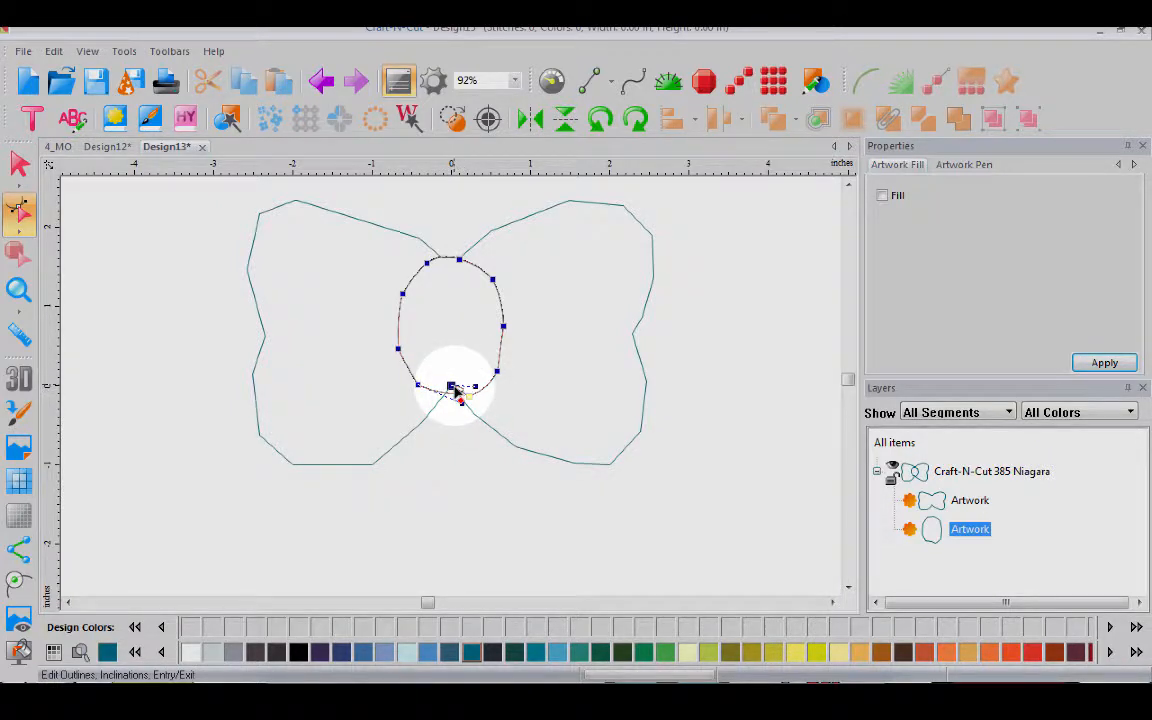
right_click(453, 390)
click(497, 443)
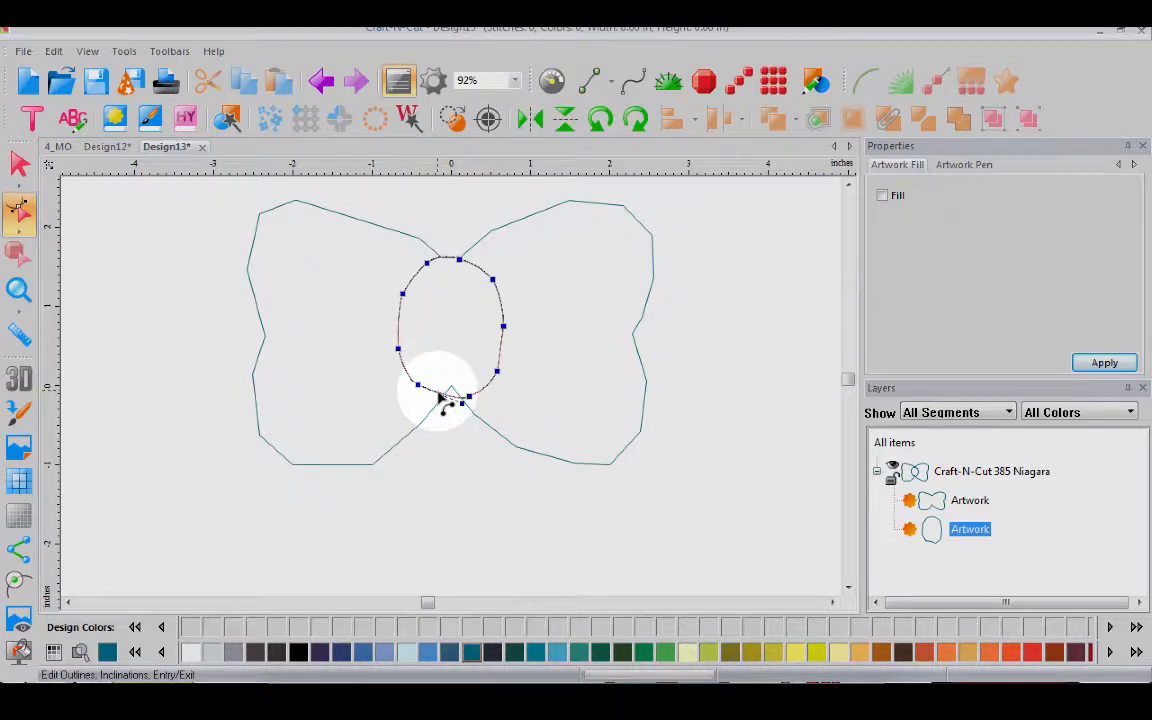
drag(437, 391, 439, 386)
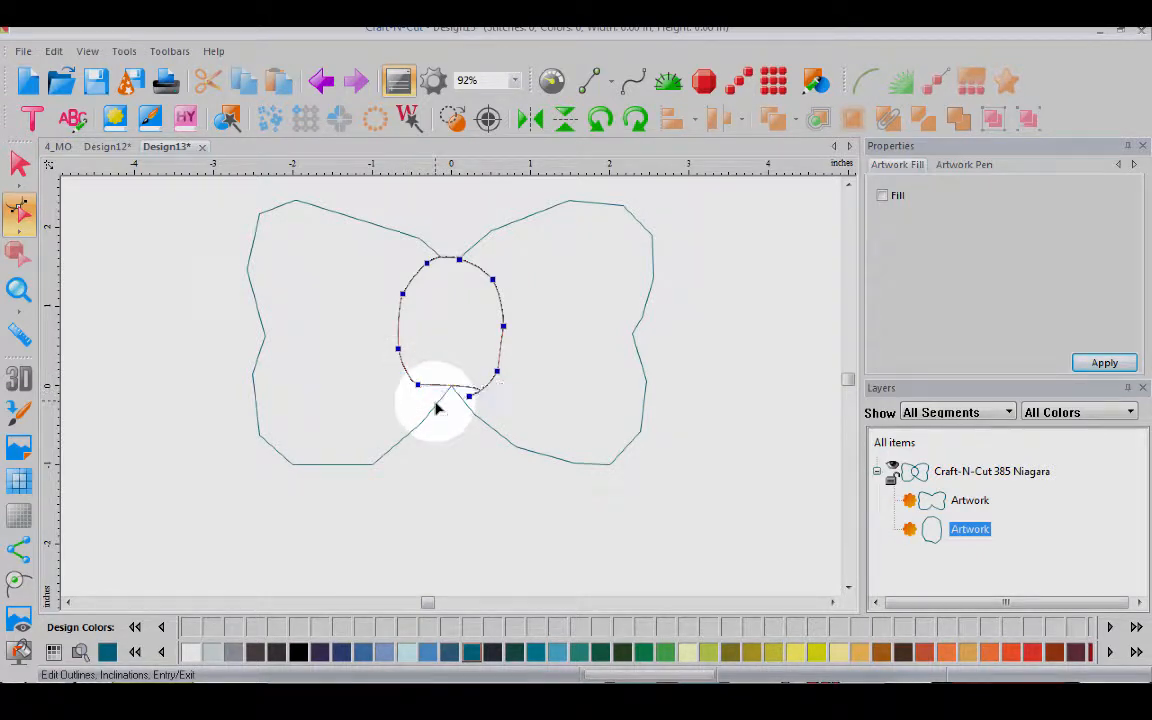
click(322, 81)
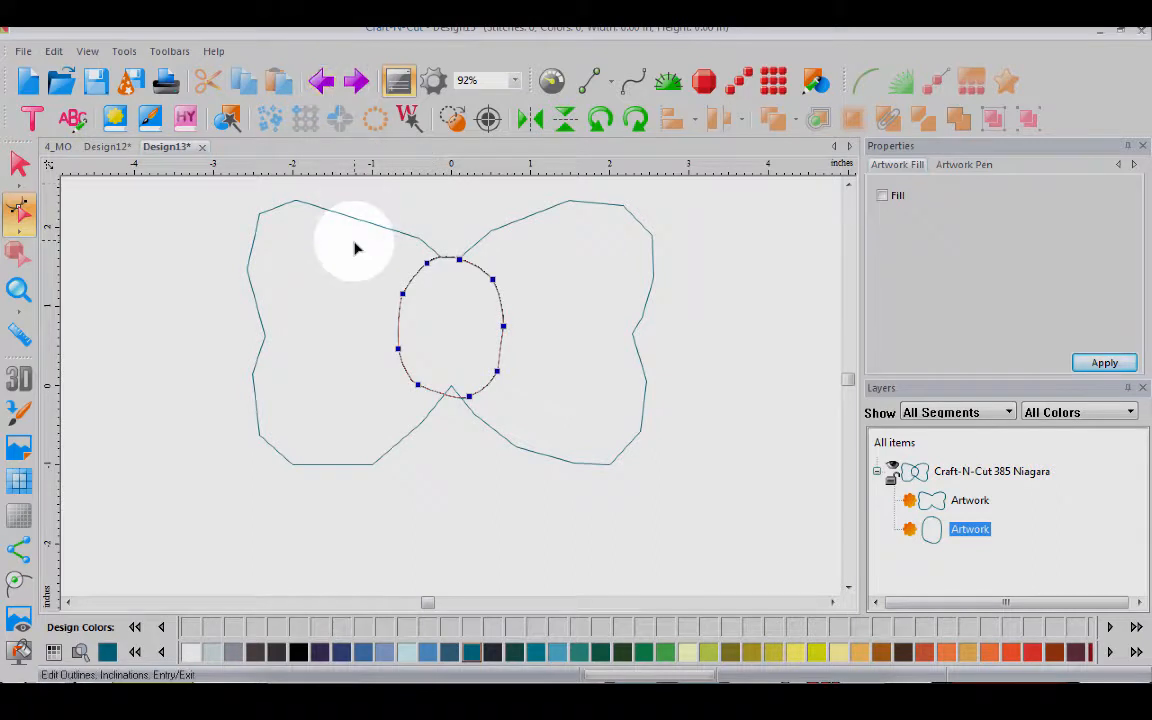
Show the backdrop and curve the left part of the two-loop outline so it follows the bow's edge
click(28, 622)
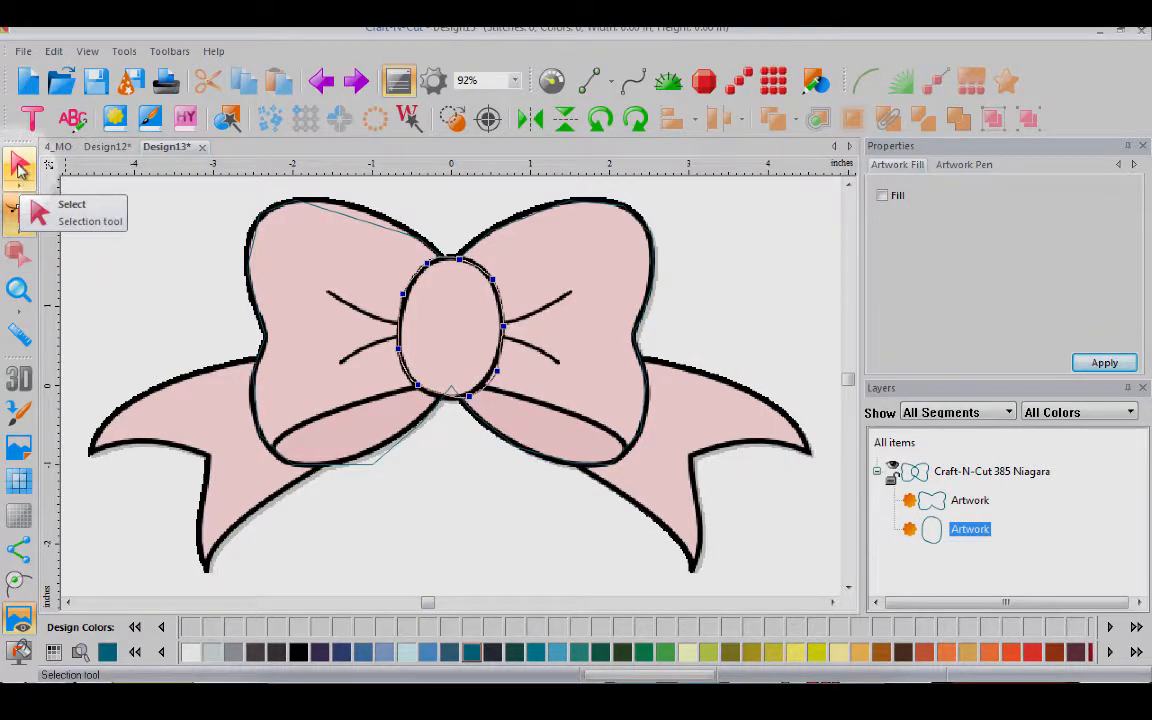
click(20, 167)
click(18, 210)
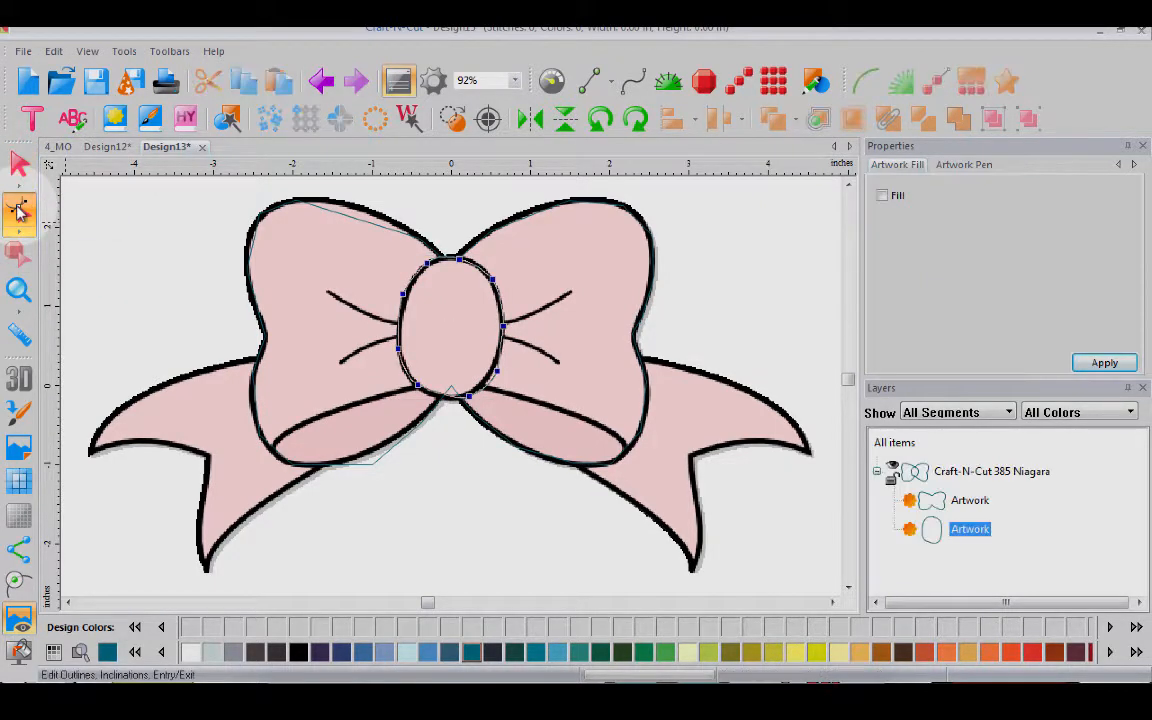
click(357, 223)
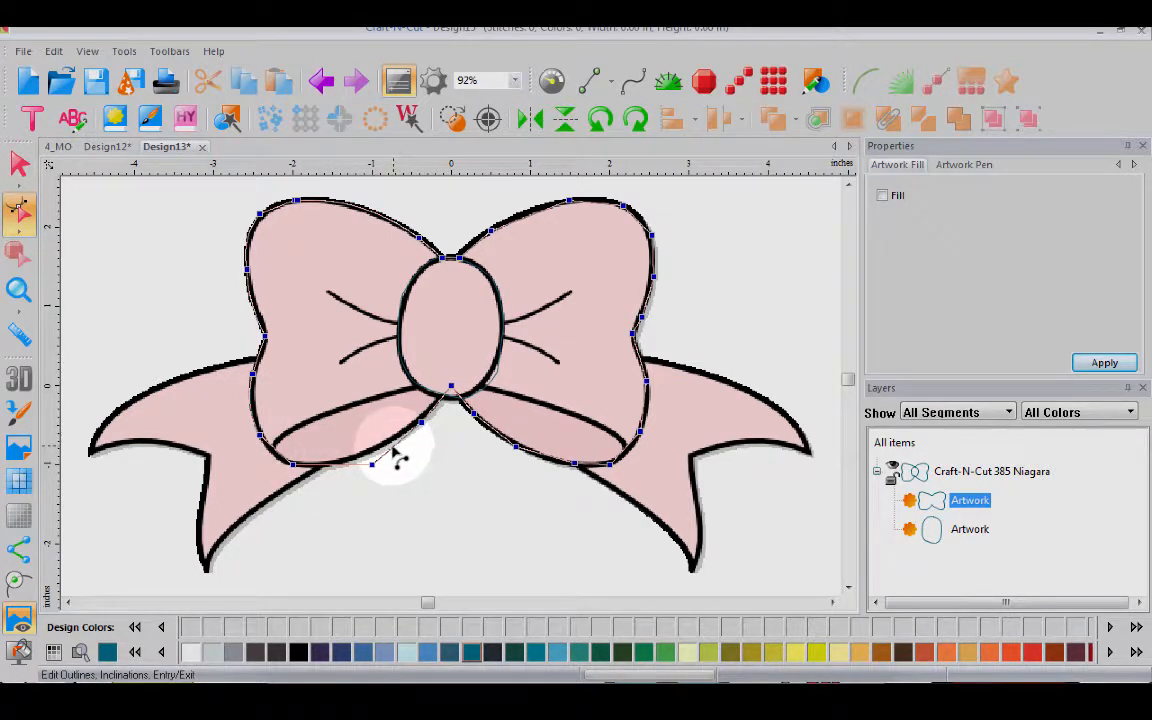
drag(394, 447, 392, 442)
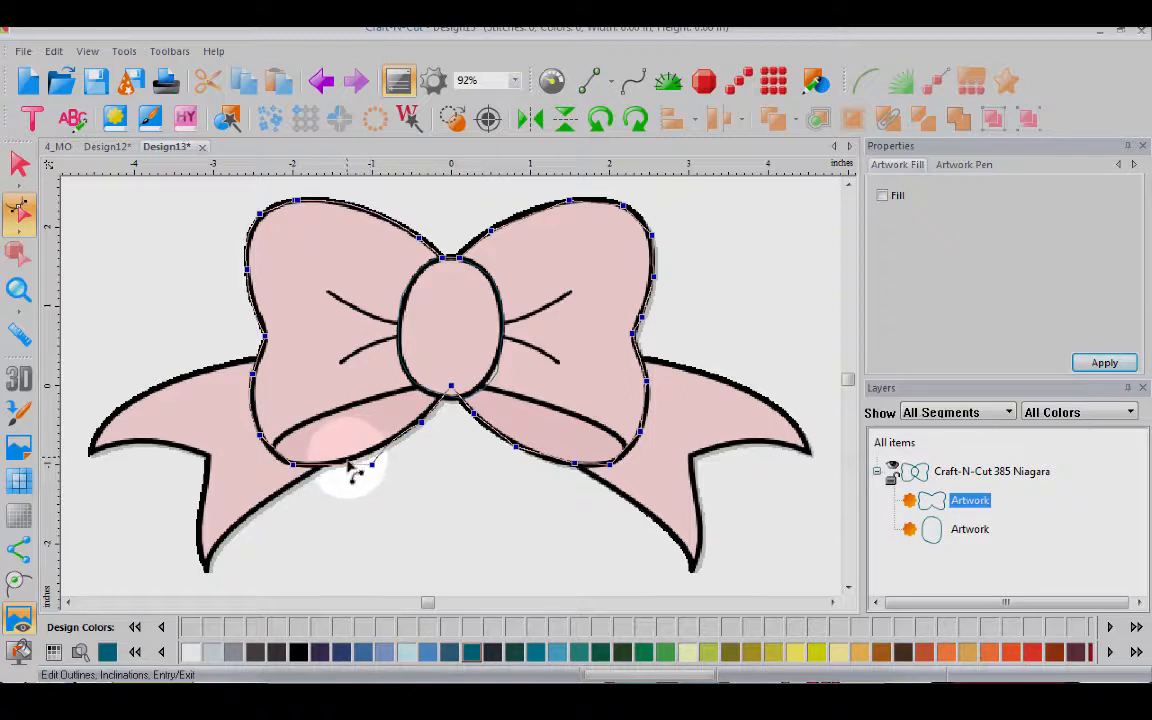
right_click(344, 468)
click(342, 466)
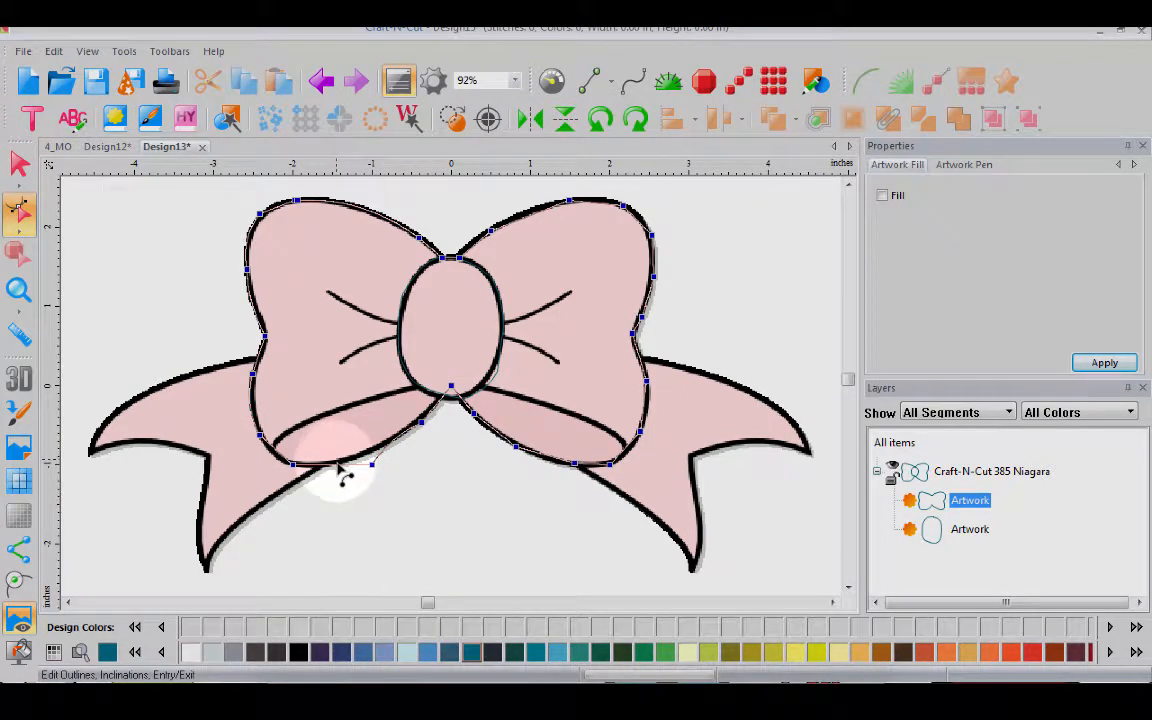
drag(340, 465, 342, 460)
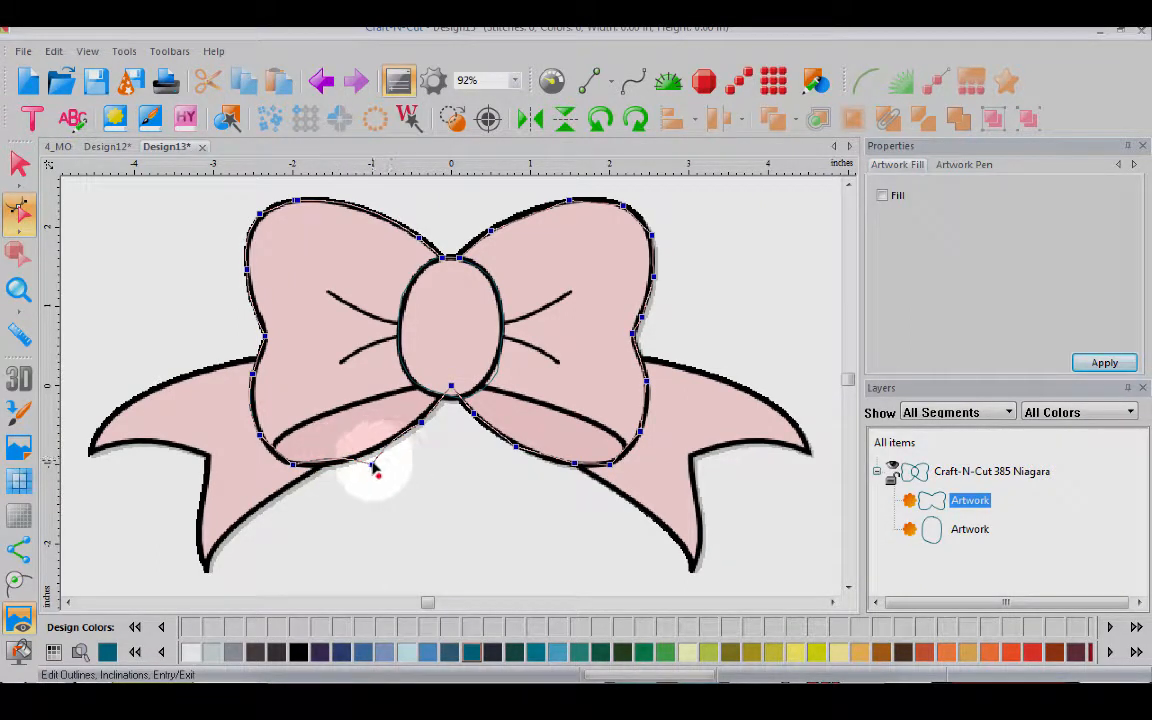
Delete the outlying point on the left loop's lower edge, adjust that segment, and check the outline with the backdrop hidden and shown
right_click(372, 467)
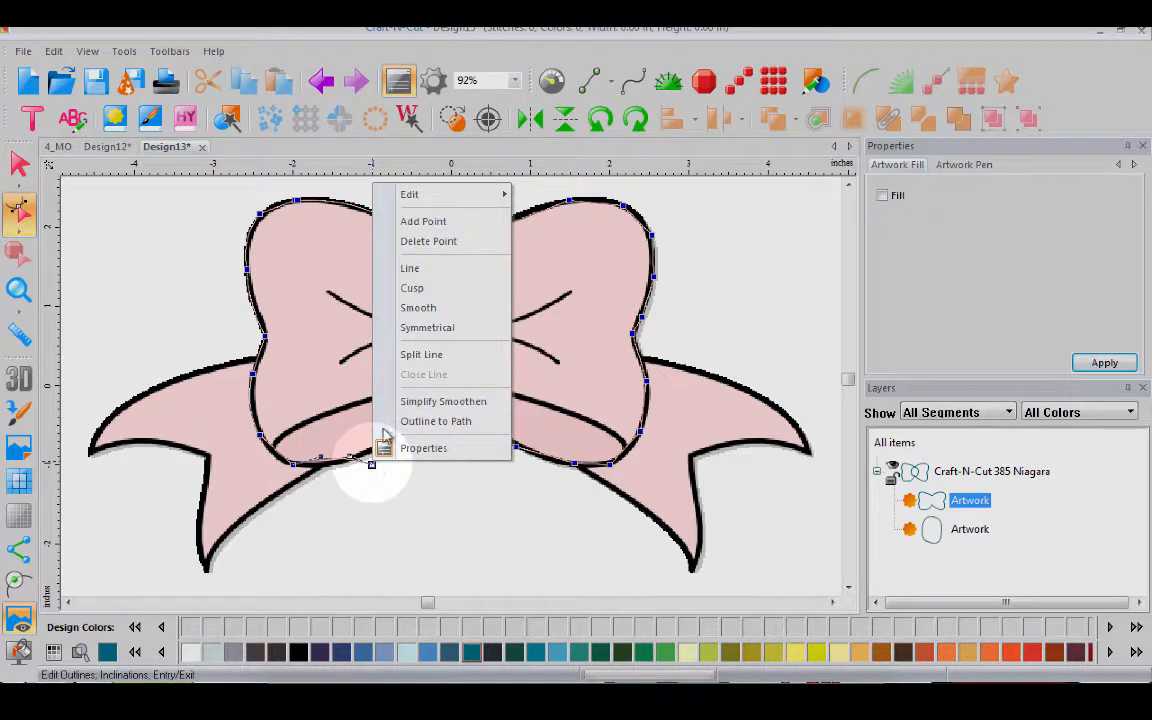
click(424, 243)
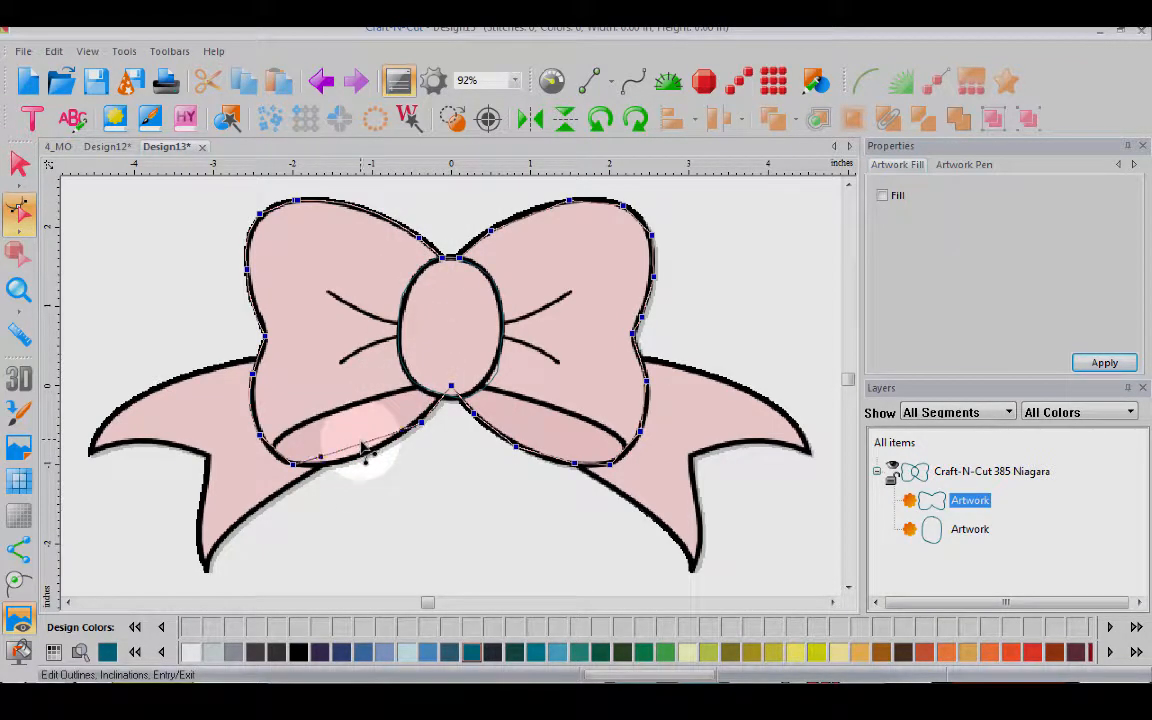
drag(363, 449, 368, 455)
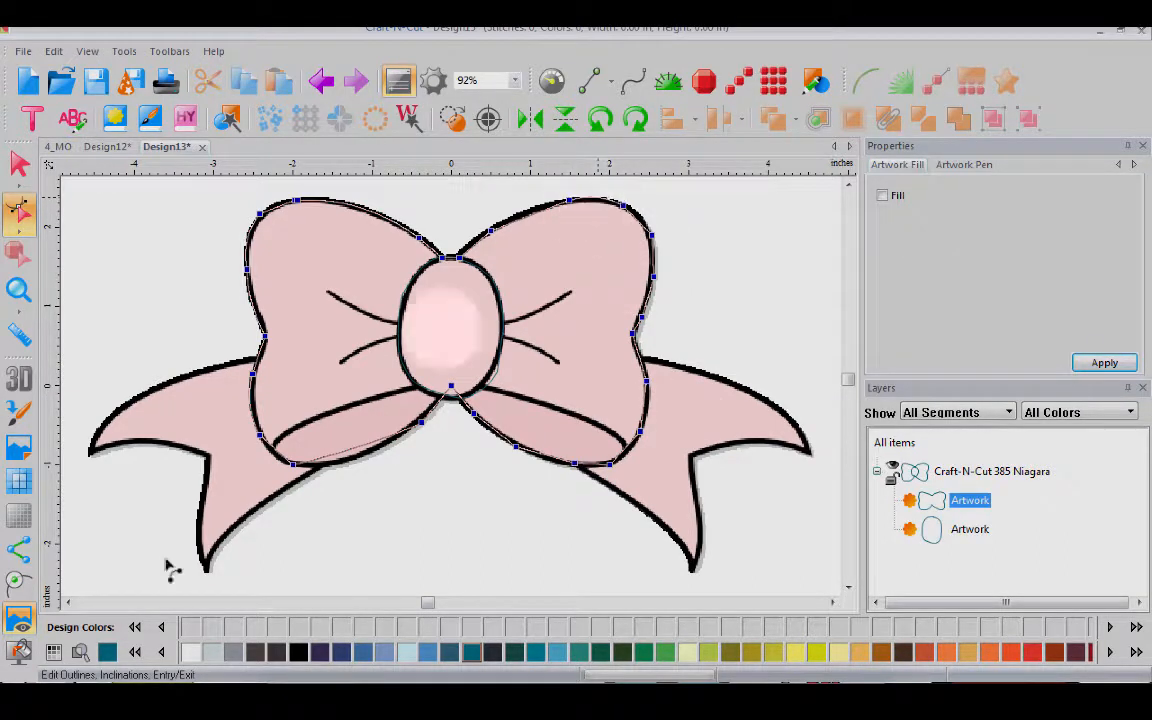
click(18, 620)
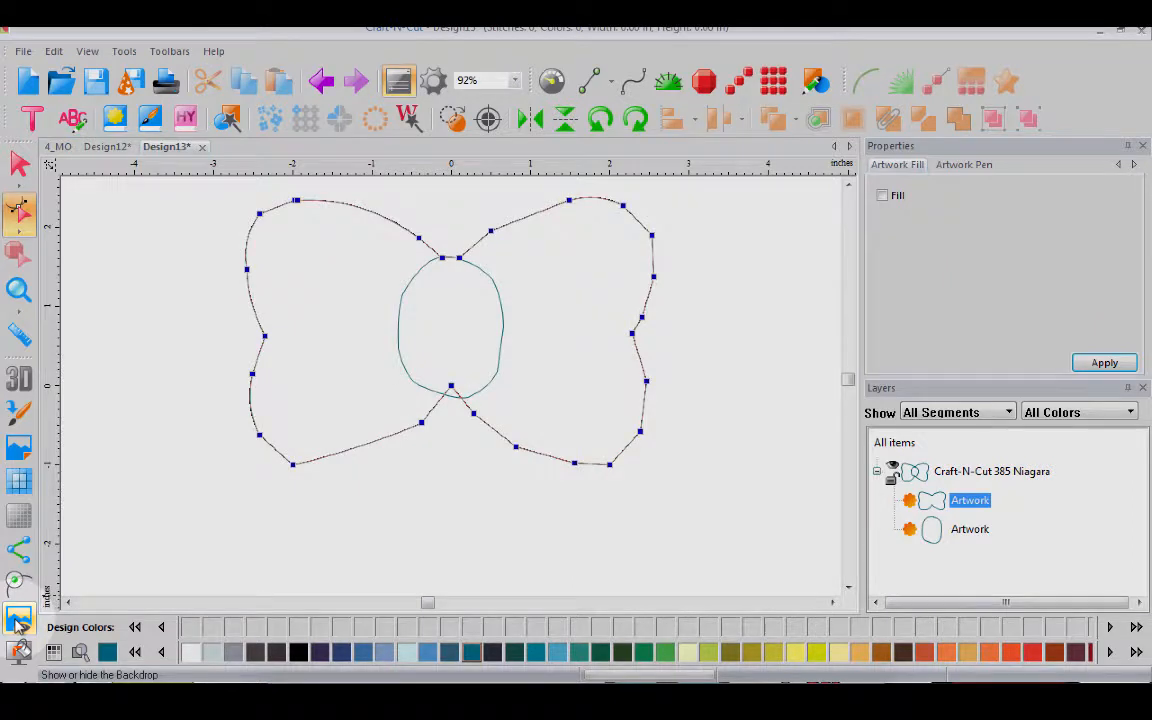
click(18, 620)
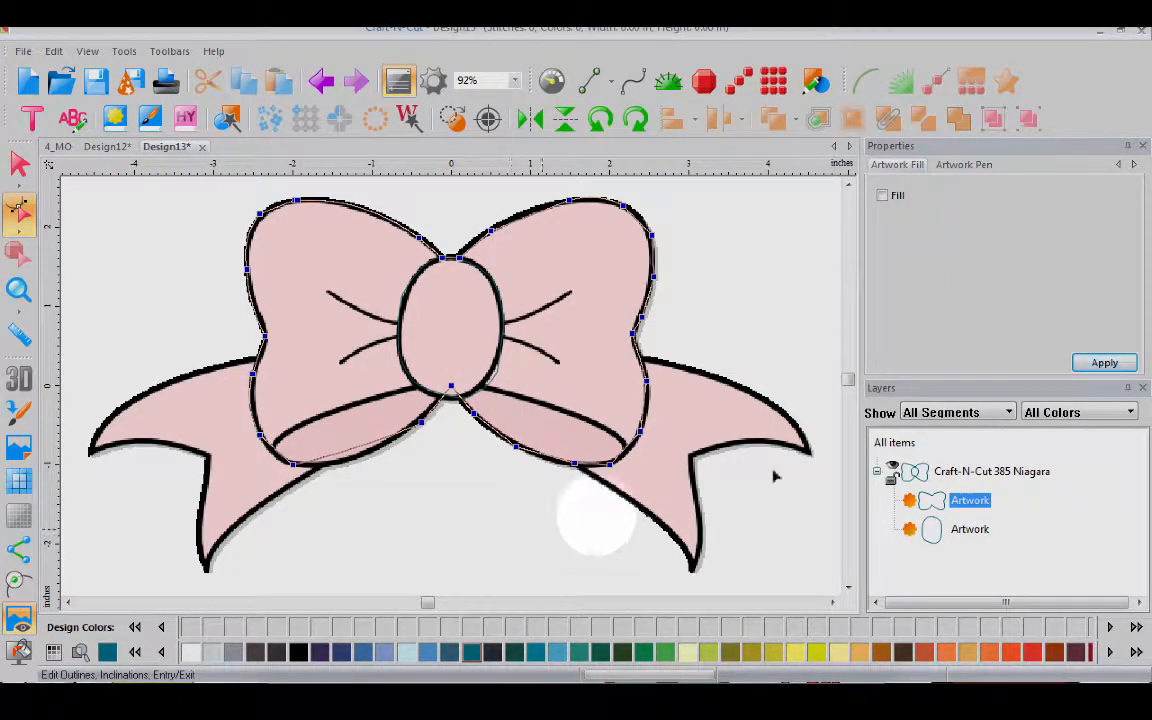
Recolour the centre knot artwork to Craft-N-Cut 512 Primrose Jasmine and expand its colour group in the layer list
key(Escape)
click(960, 529)
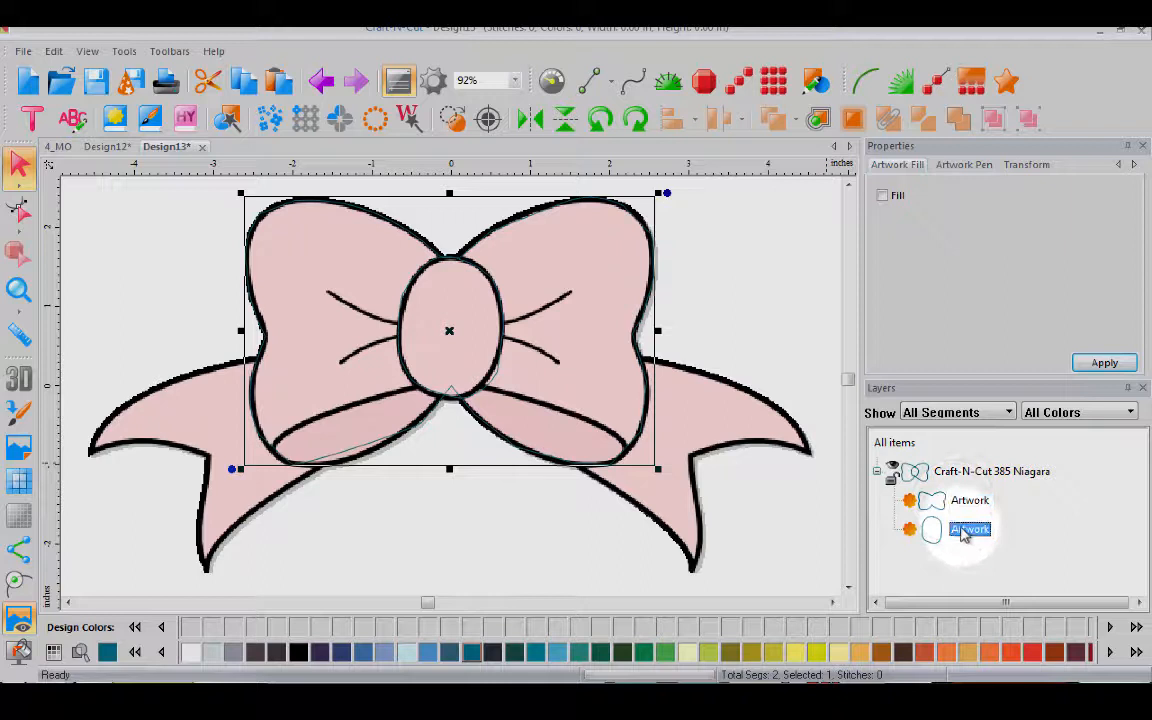
click(946, 652)
click(878, 529)
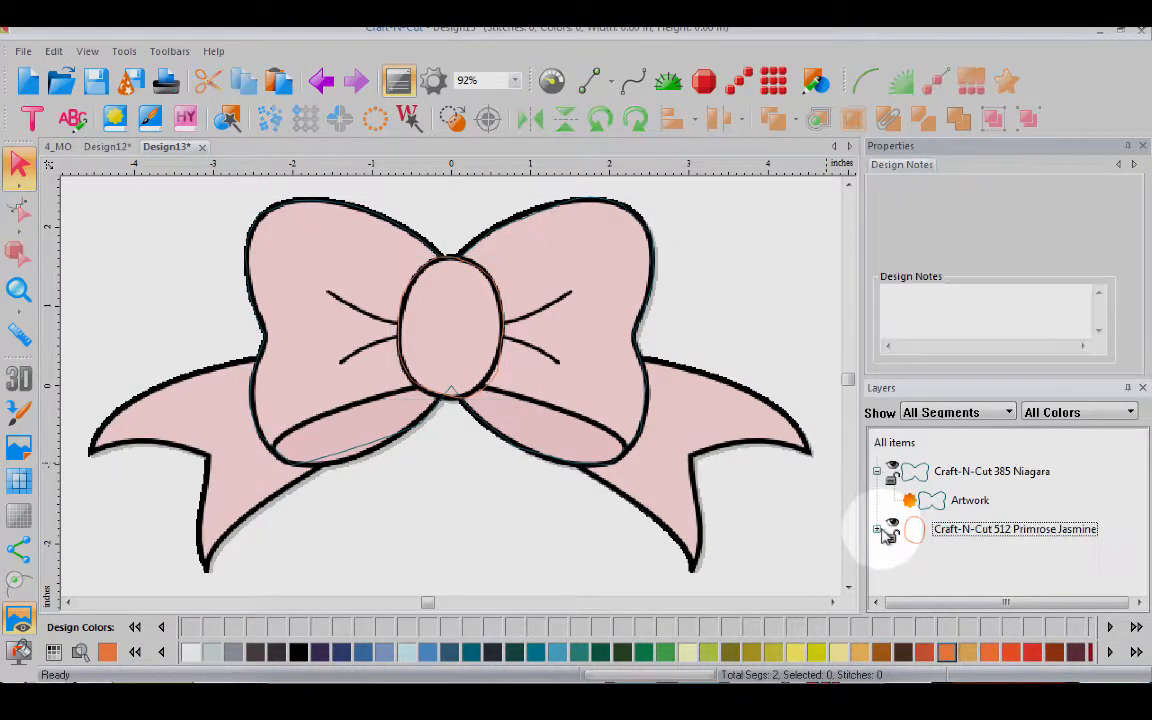
Collapse the Craft-N-Cut 385 Niagara group in the layer list and give its two-loop bow artwork a solid fill
click(877, 472)
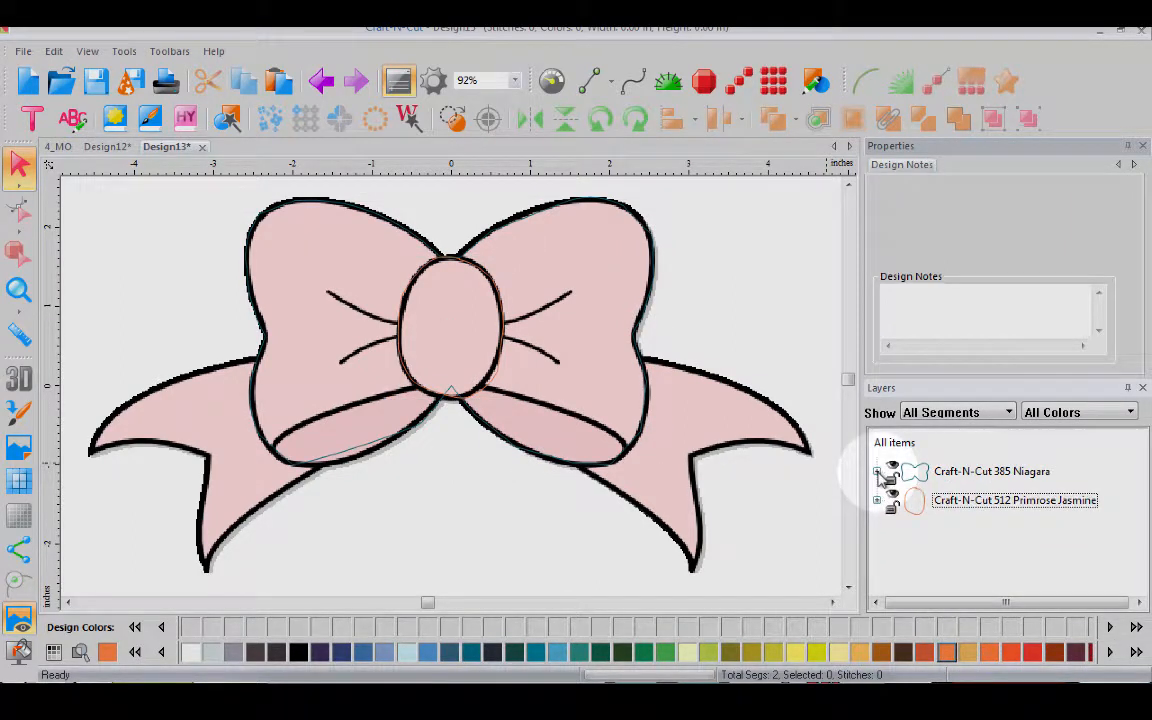
click(951, 474)
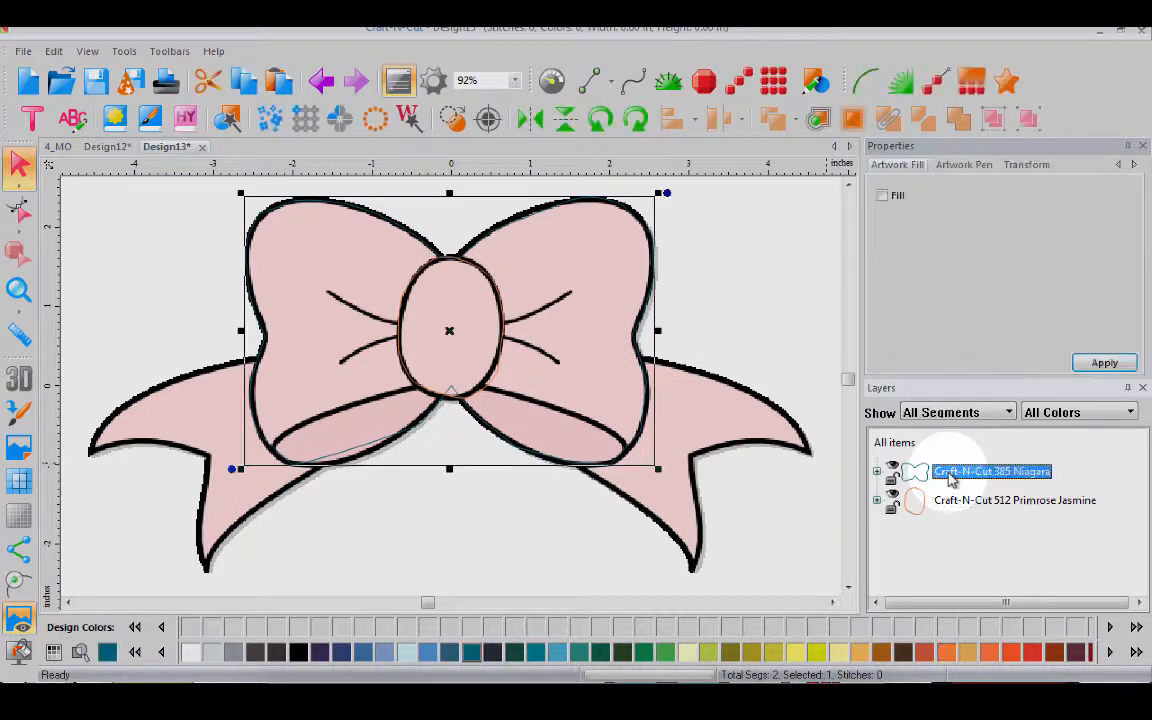
click(881, 196)
click(1106, 362)
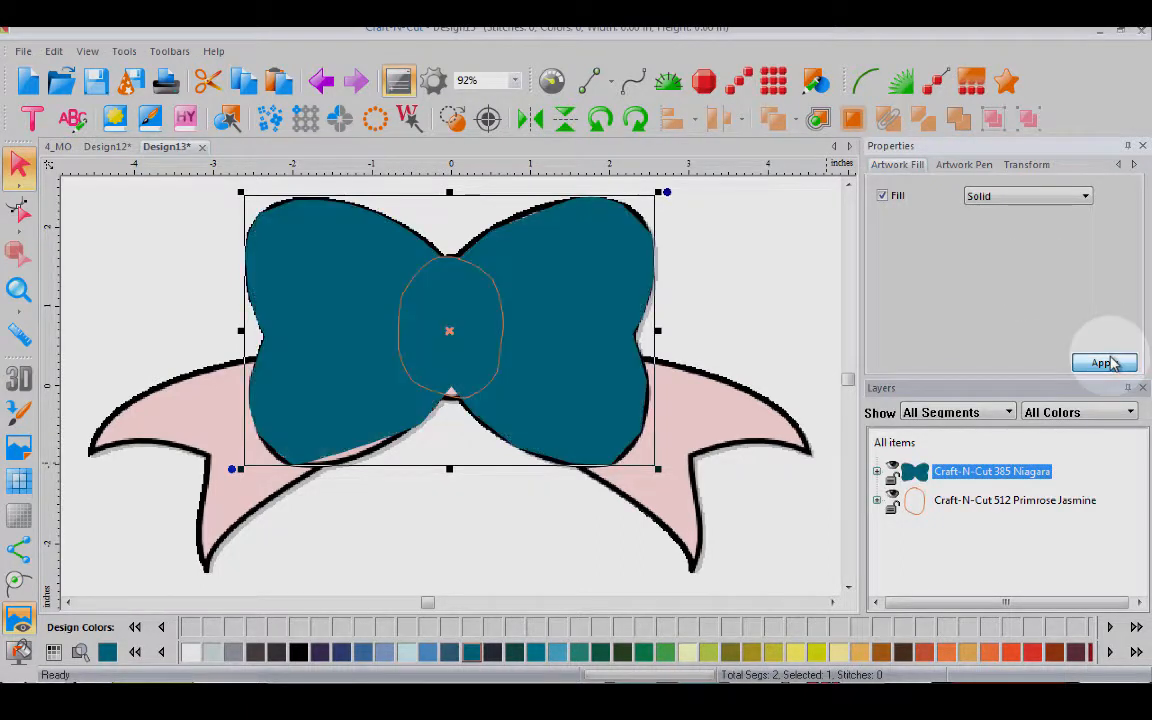
Recolour the centre knot to Craft-N-Cut 283 Green Gold with a solid fill, and hide the backdrop image
click(913, 500)
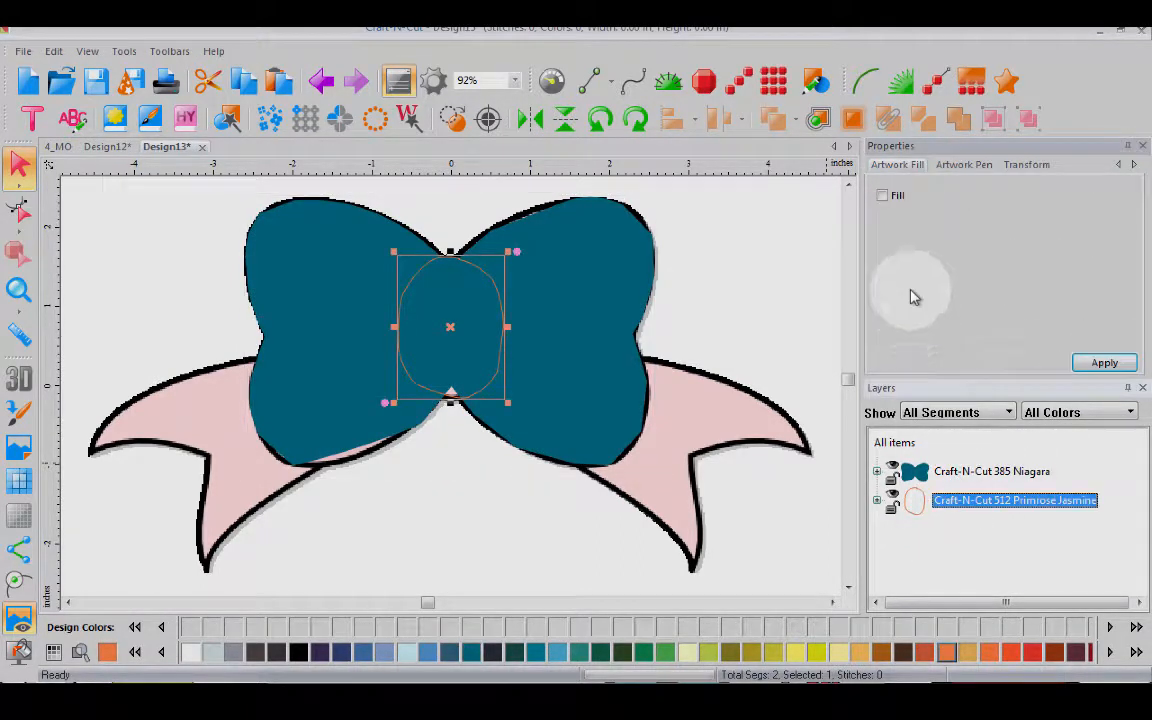
click(773, 652)
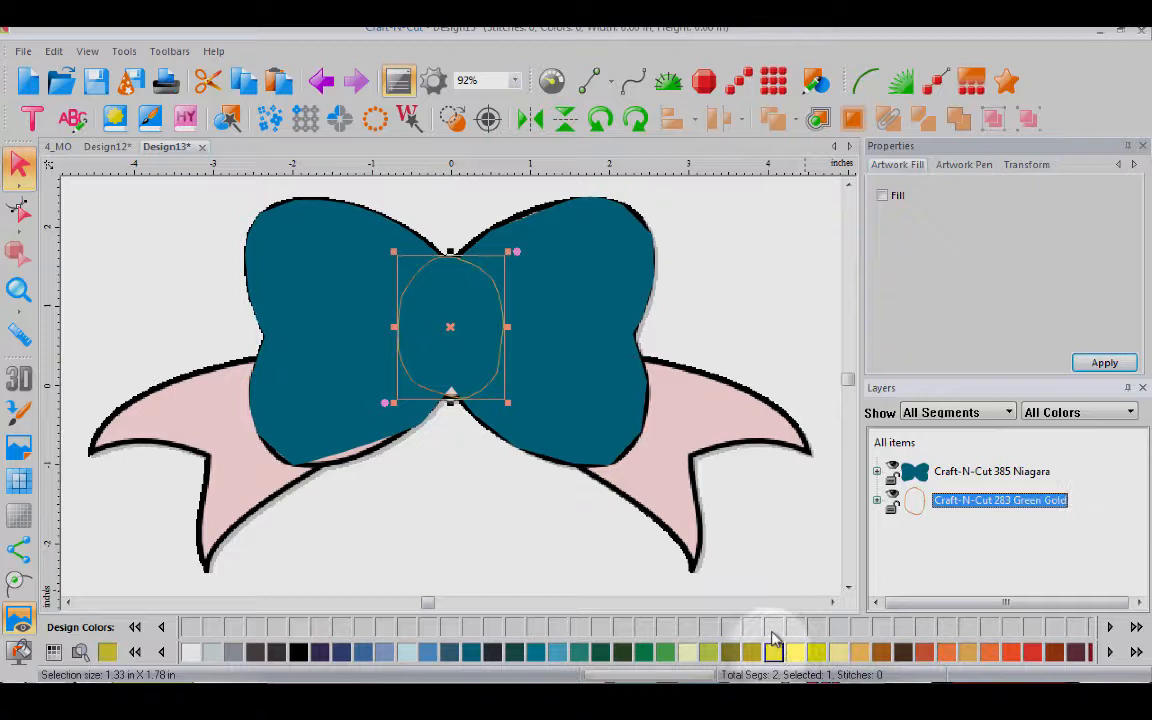
click(881, 195)
click(1123, 362)
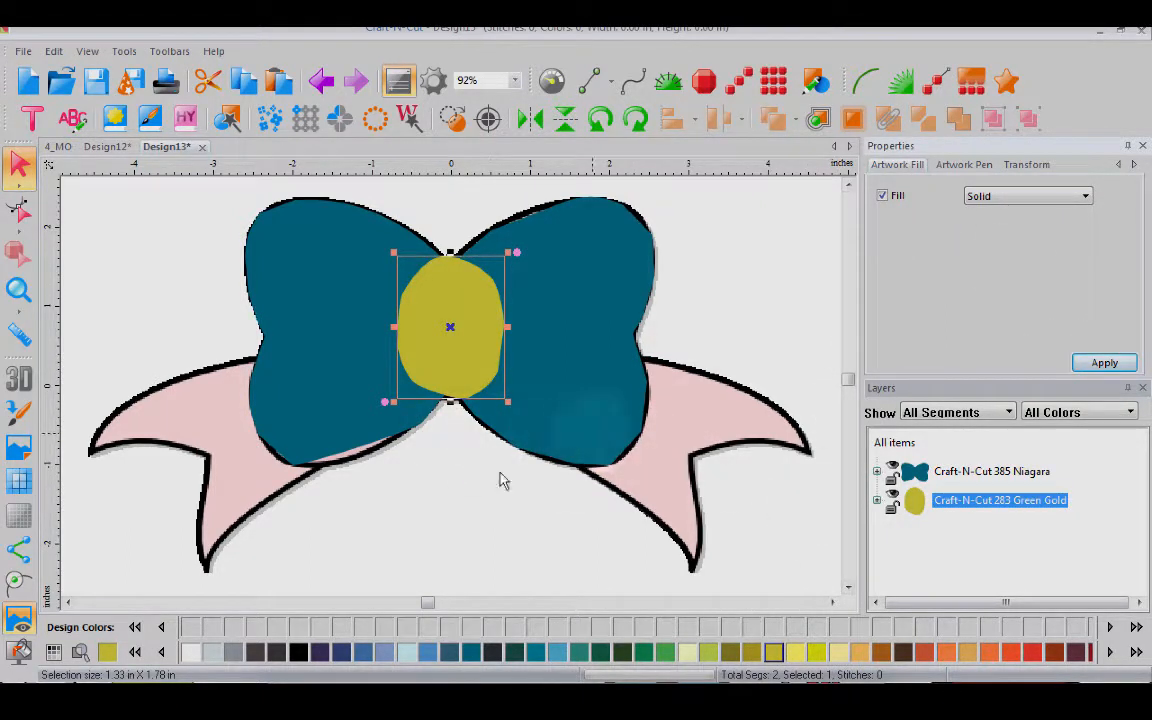
click(12, 620)
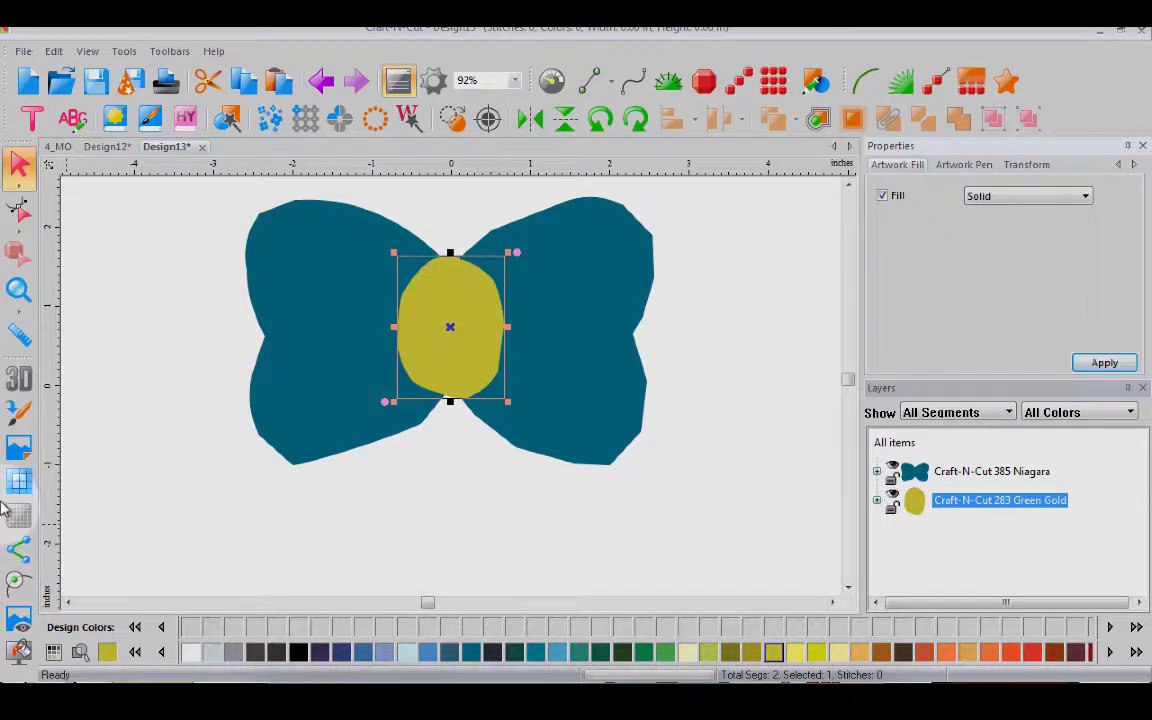
Open the print preview and check the design page and Color Analysis page in one-page and two-page display
click(158, 86)
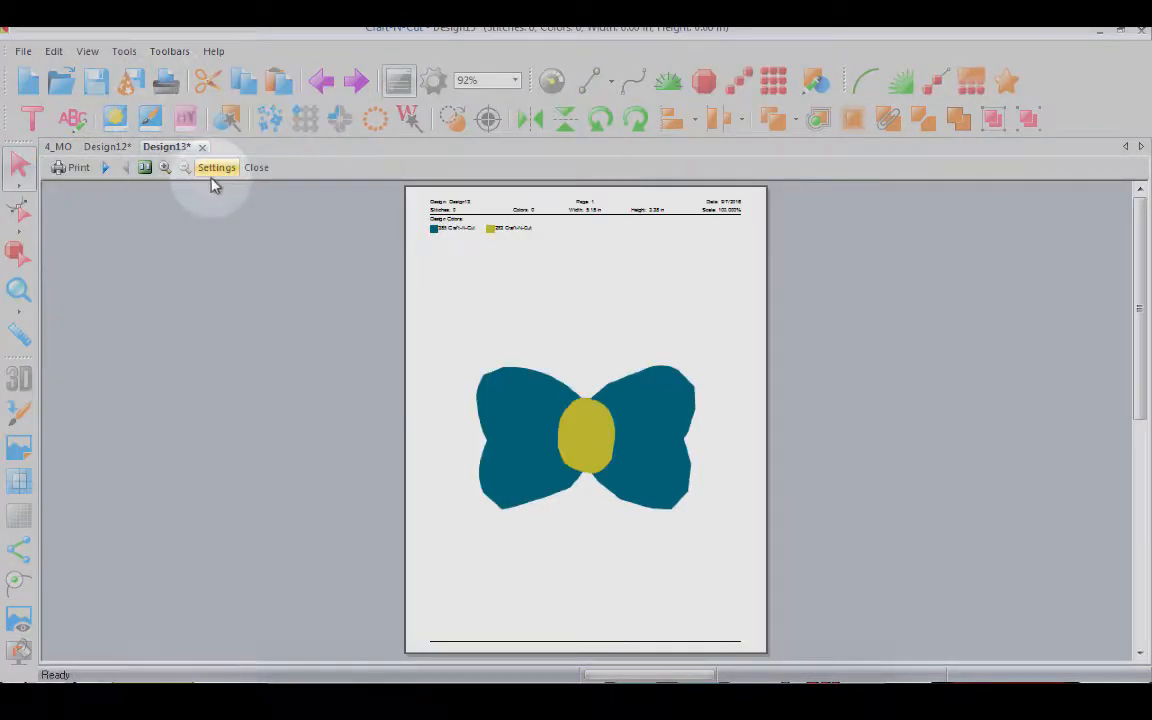
click(105, 168)
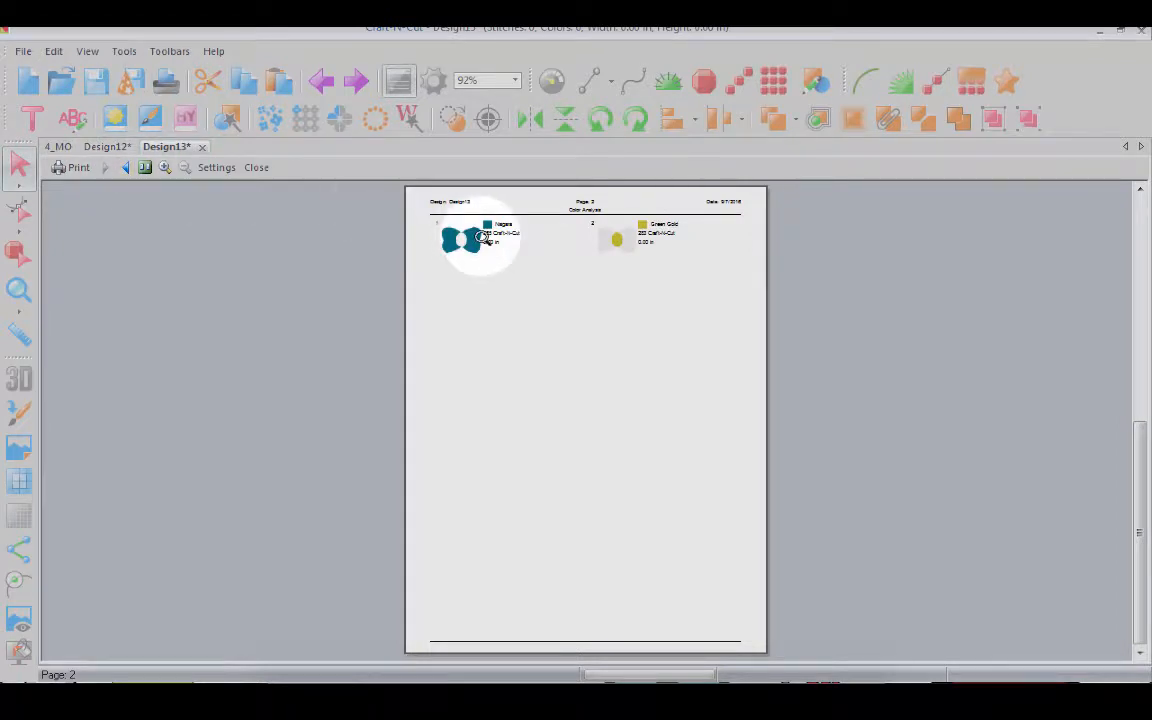
click(125, 168)
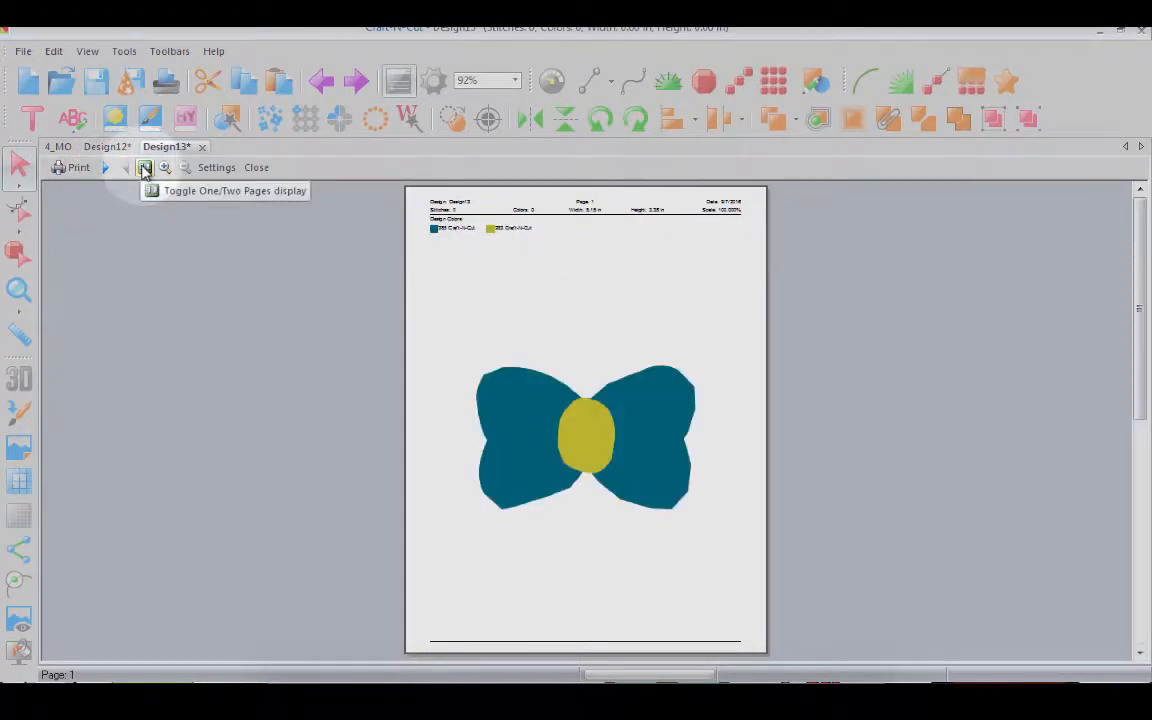
click(145, 168)
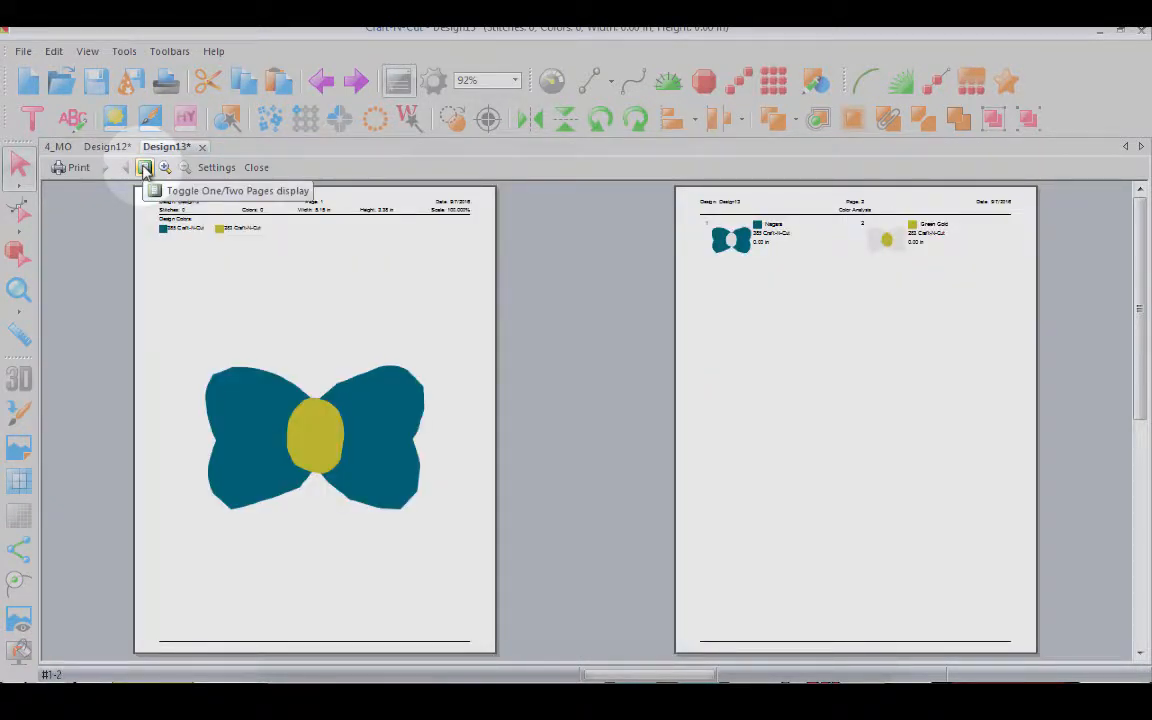
click(145, 168)
Page between the two preview pages again and zoom in to read the design information and Color Analysis
click(108, 168)
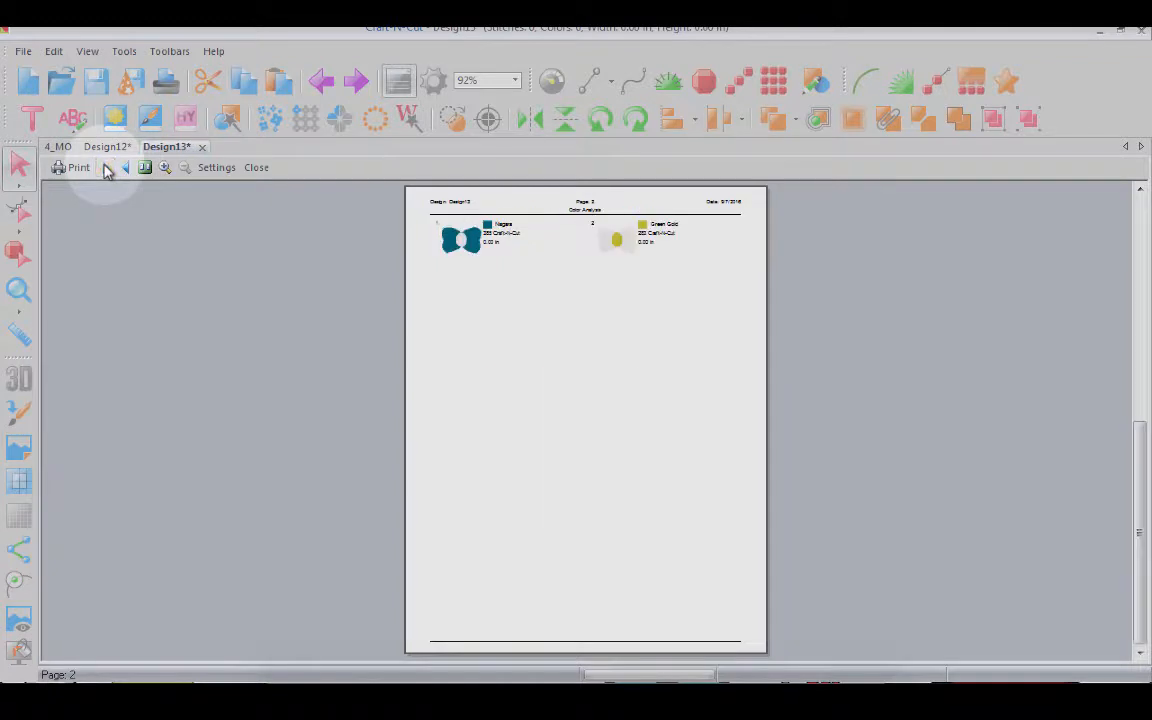
click(124, 168)
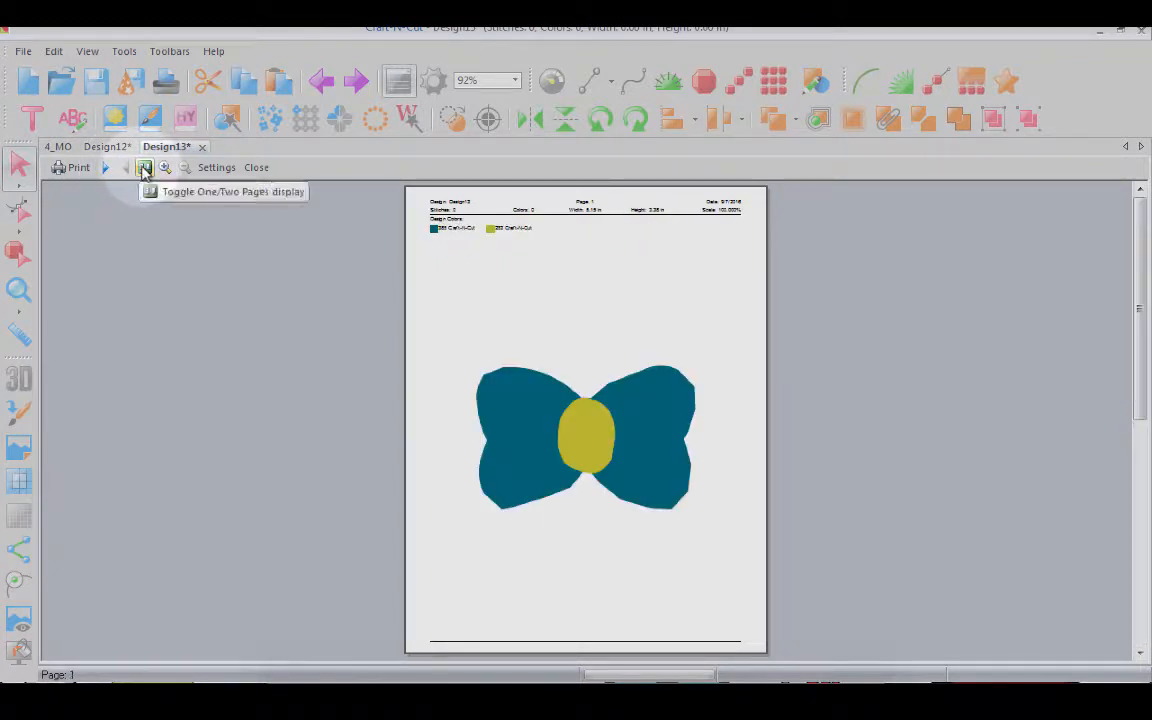
click(145, 168)
click(164, 167)
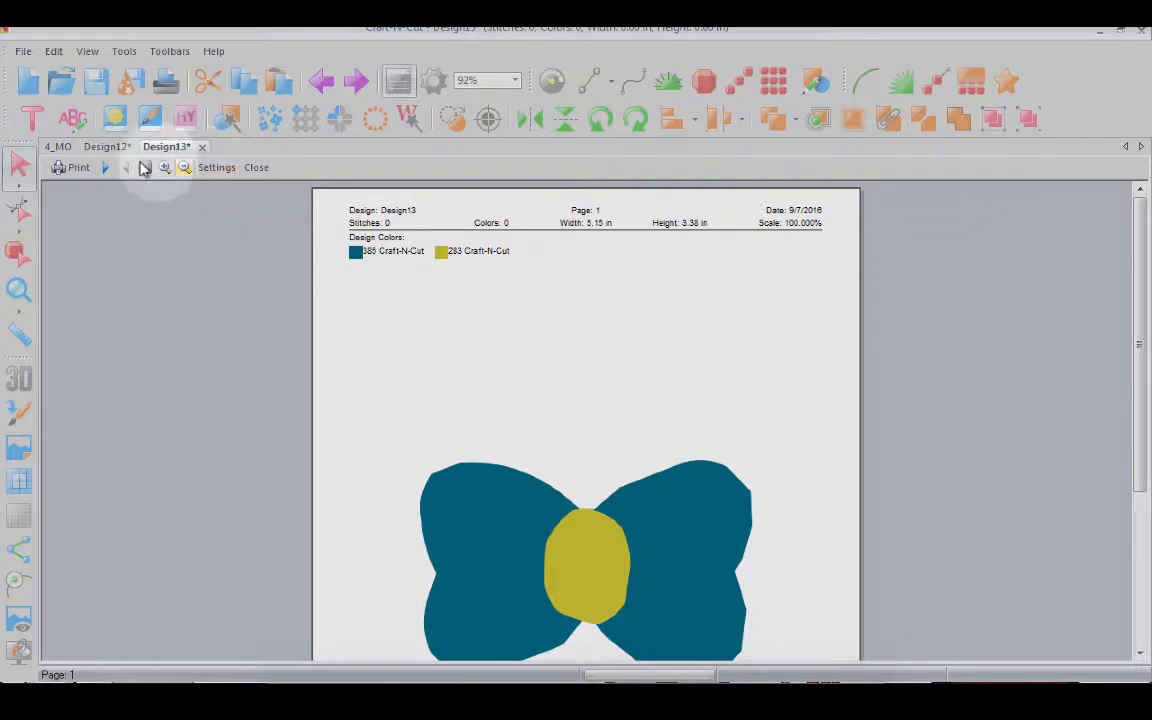
click(105, 168)
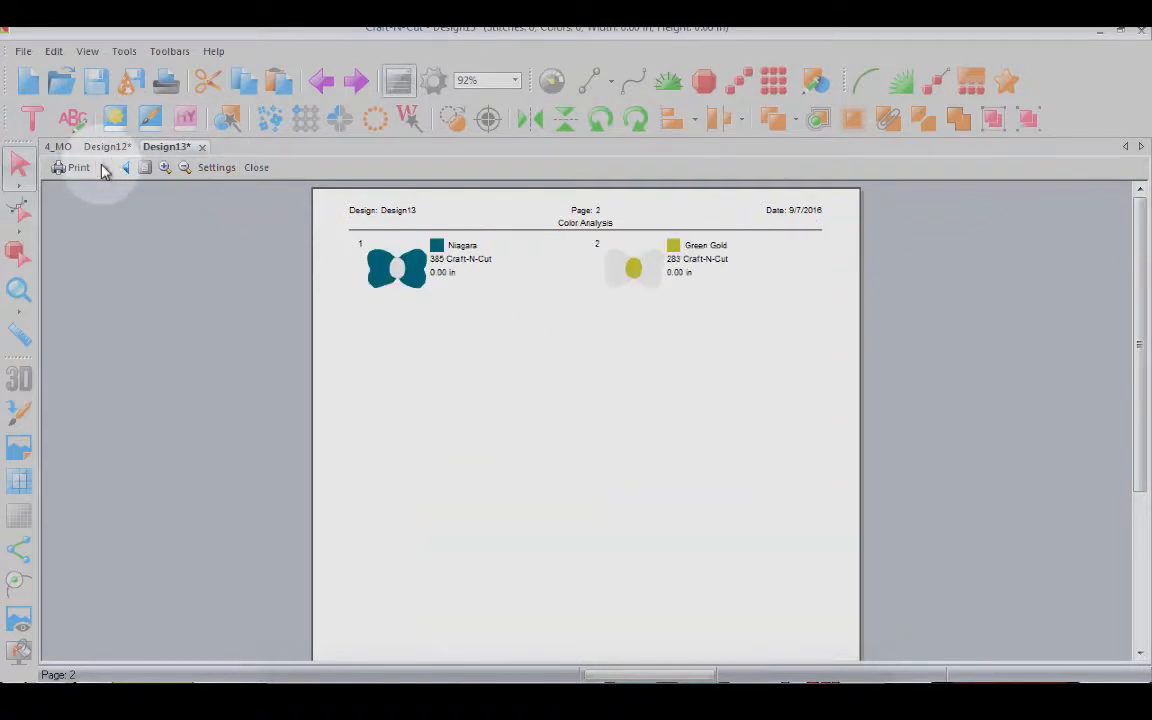
In the print settings, enable Print In One Page, Show Crosshair and Thick Crosshair, and disable Remove Jump Stitches
click(219, 170)
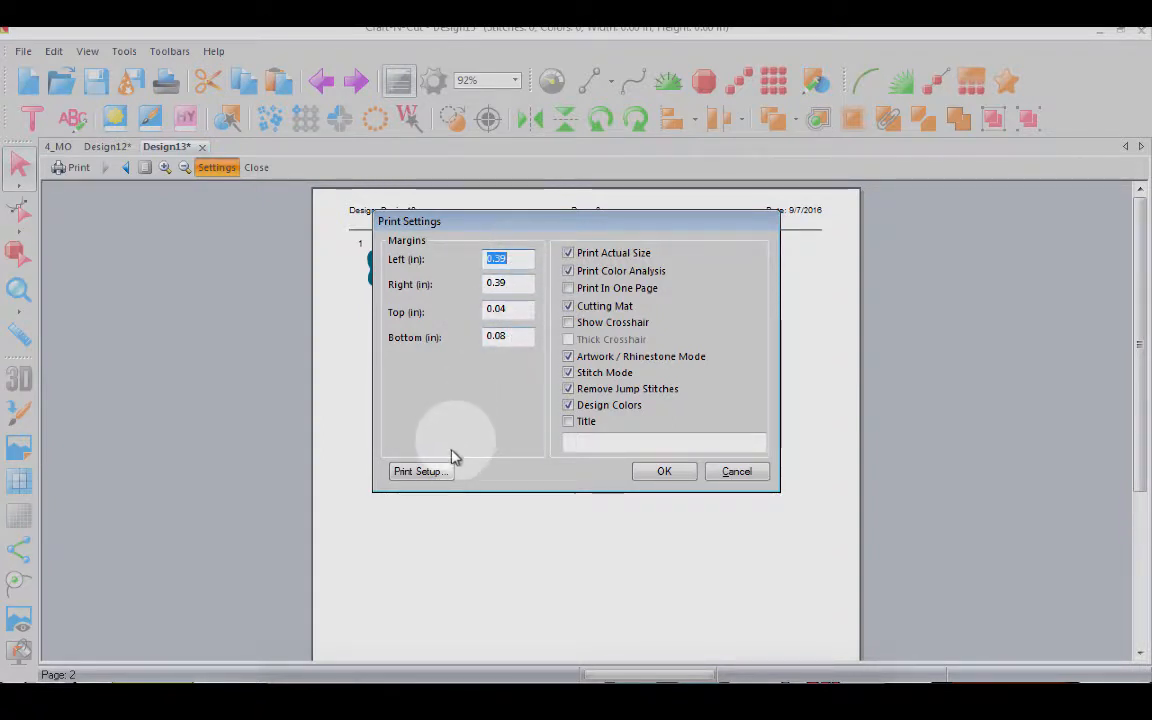
click(568, 271)
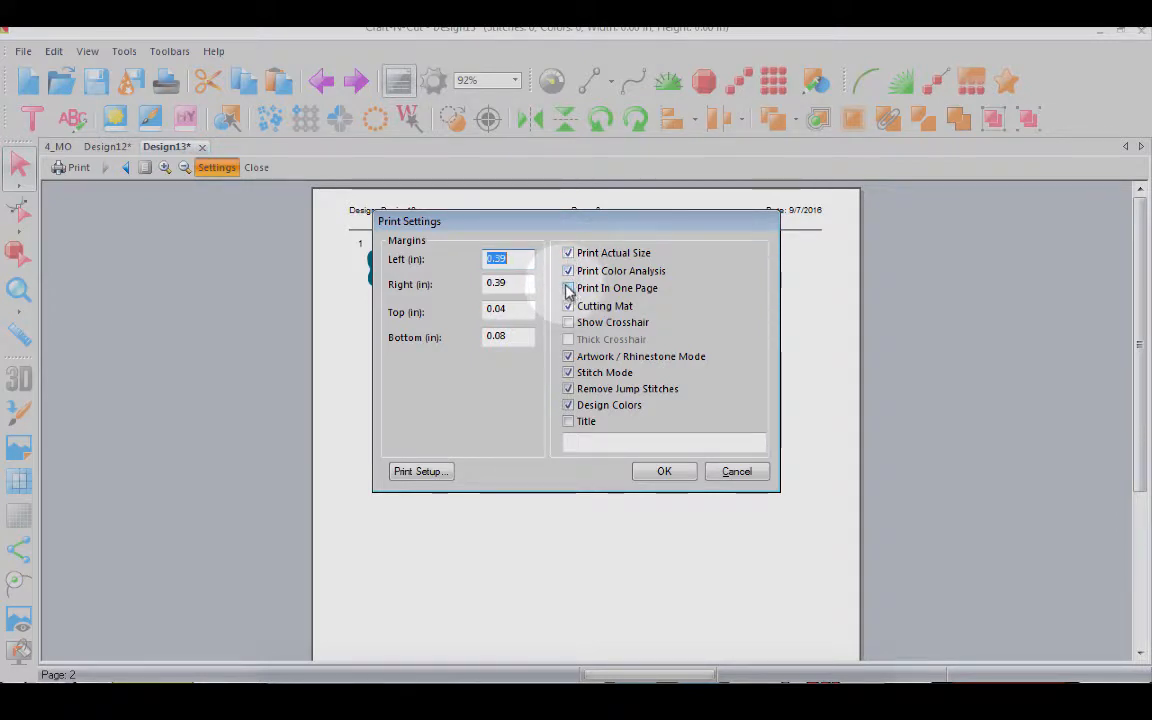
click(568, 289)
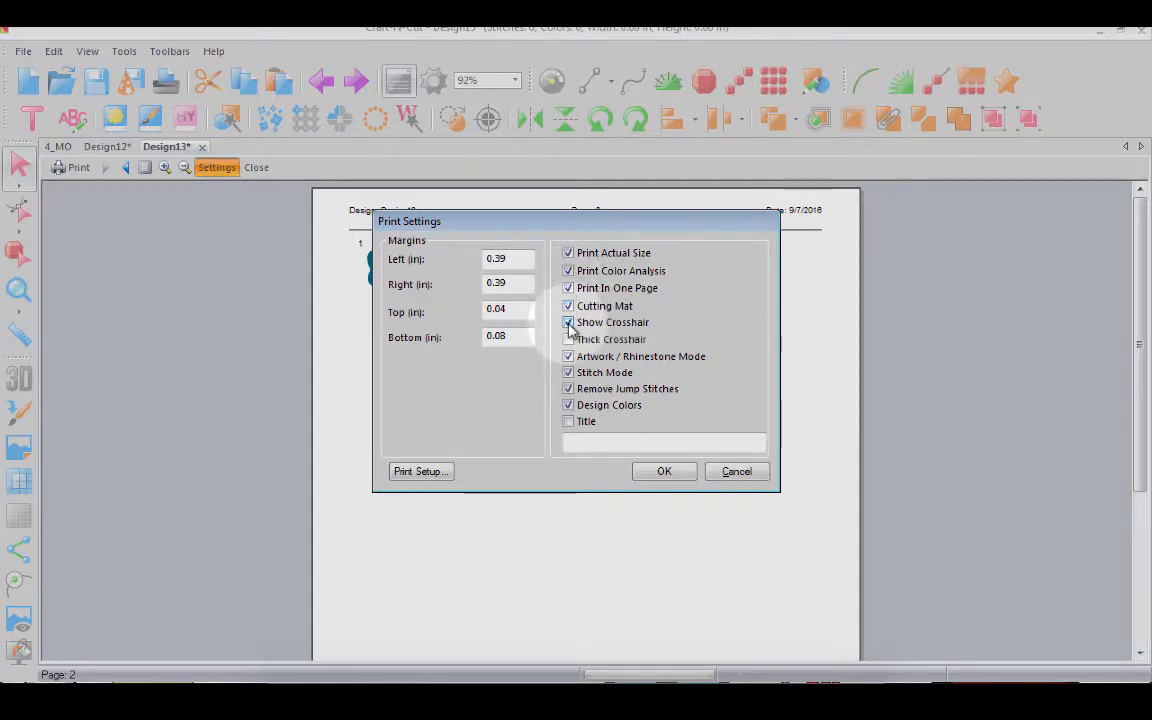
click(568, 356)
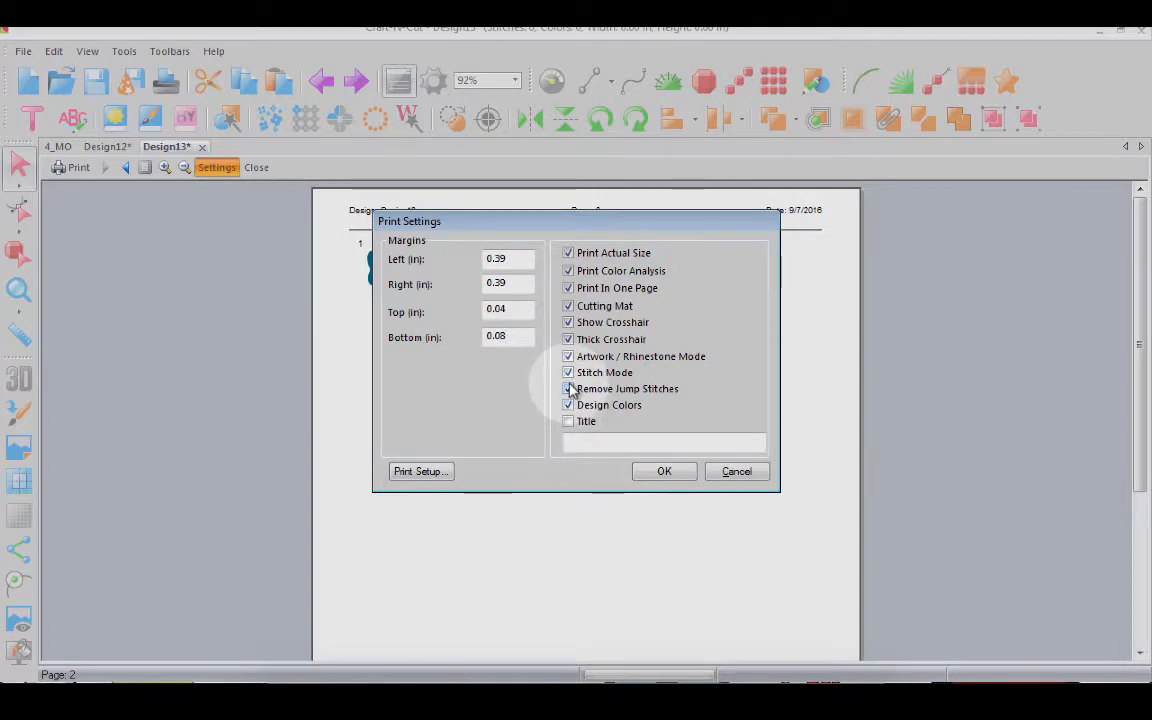
click(568, 388)
Enable the printed title, enter MyUglyBow as its text, and apply the print settings
click(568, 422)
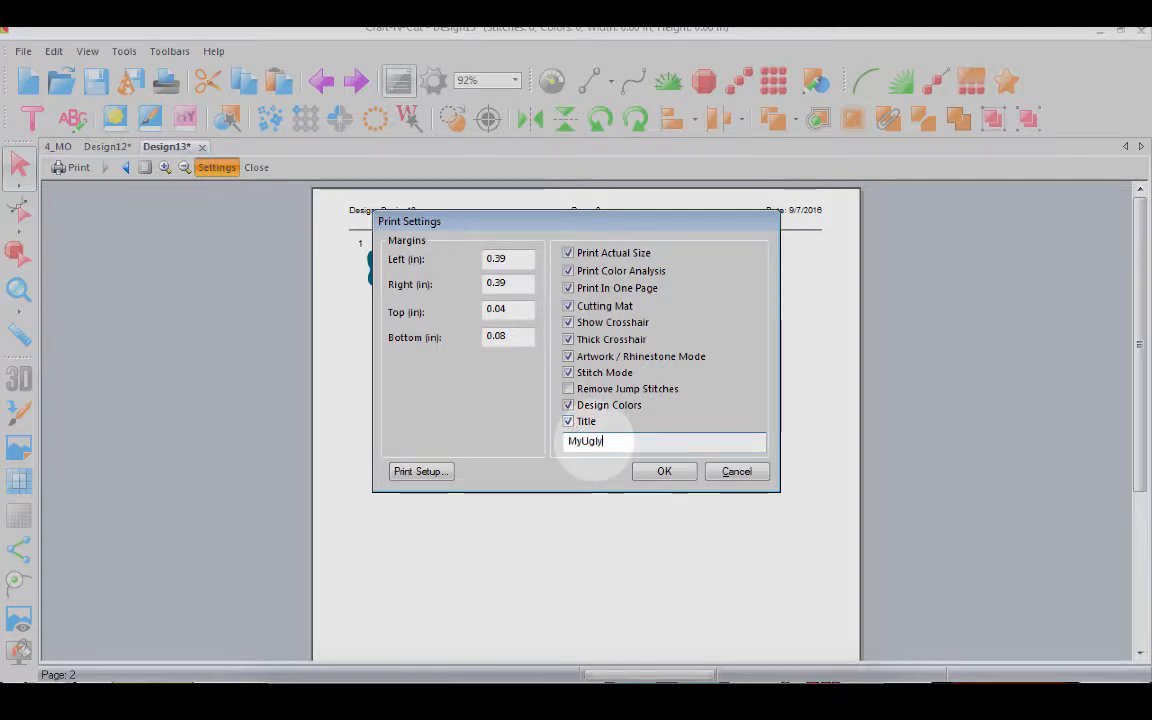
click(596, 443)
text(MyUglyBow)
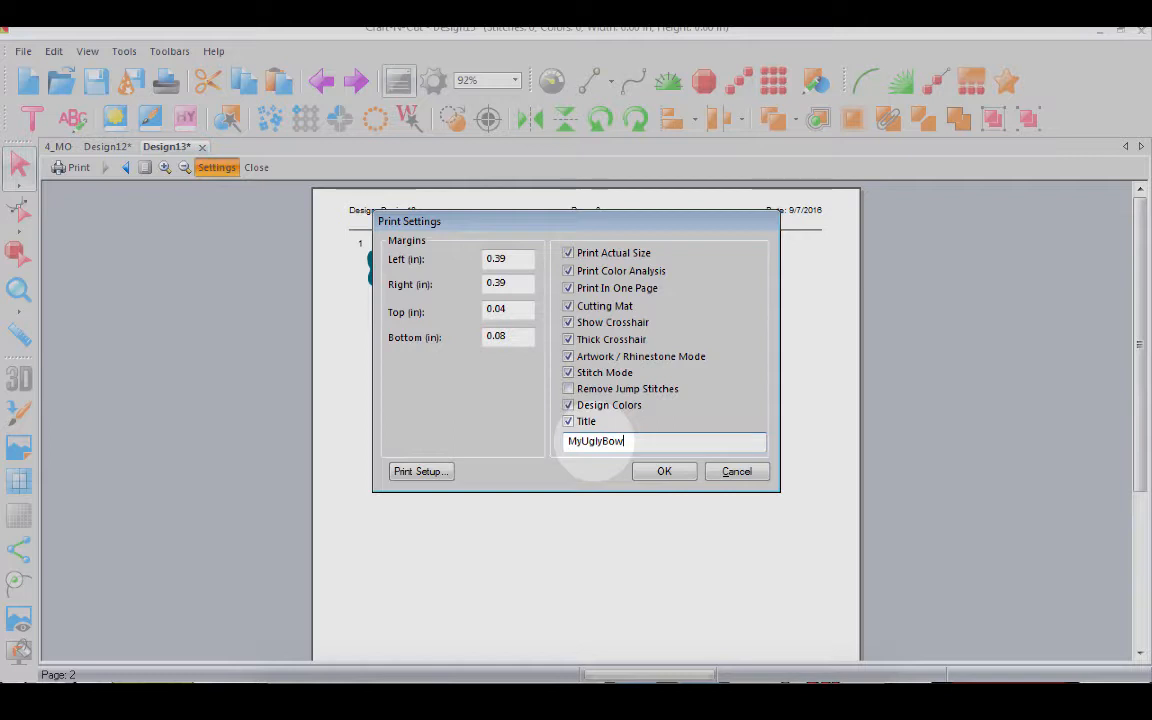
click(664, 472)
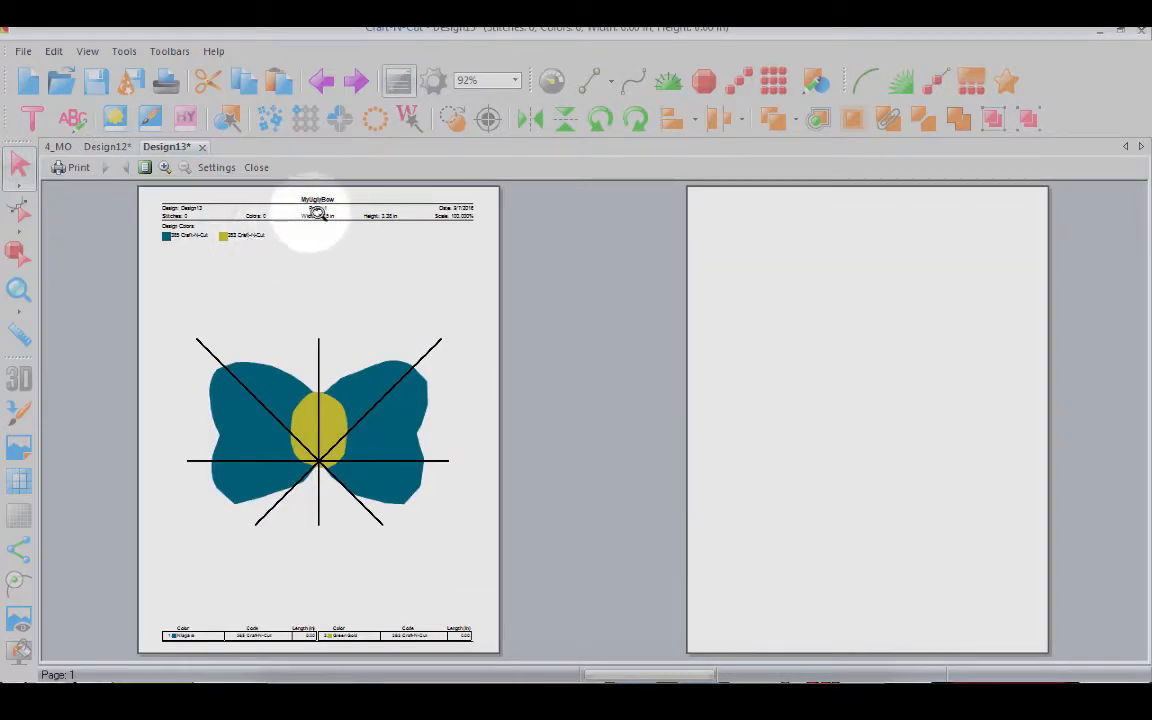
Examine the enlarged preview page, choose PrimoPDF as the printer for the design, and cancel the print job
click(165, 167)
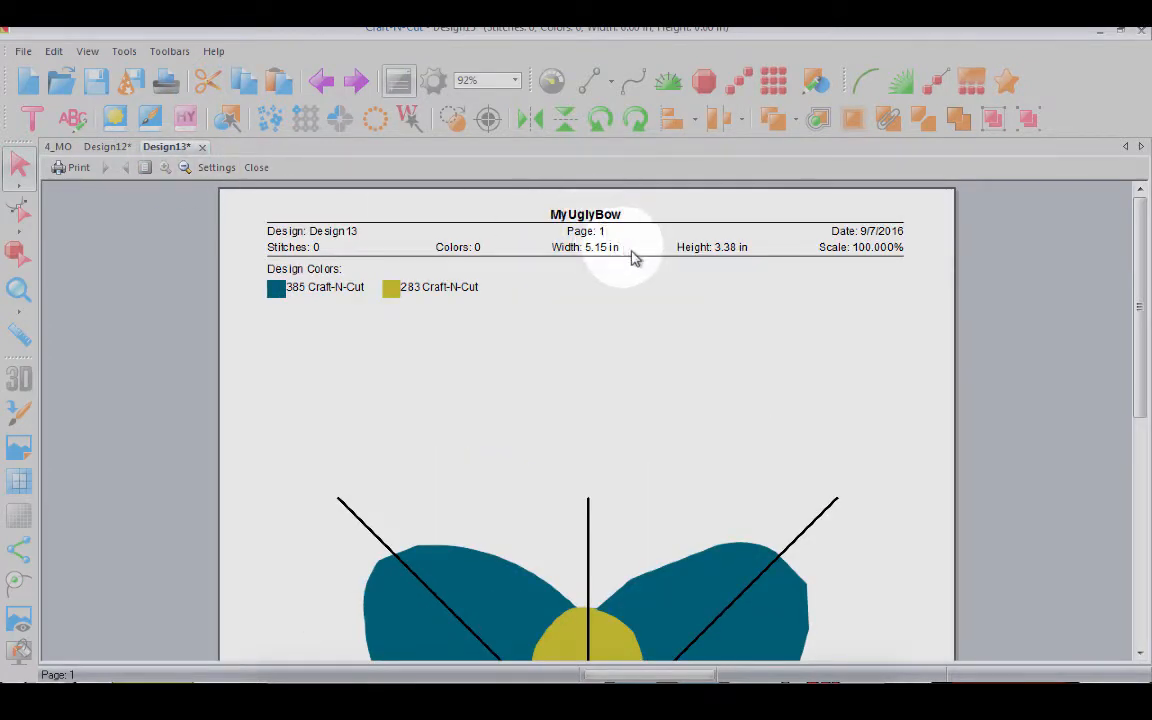
click(72, 167)
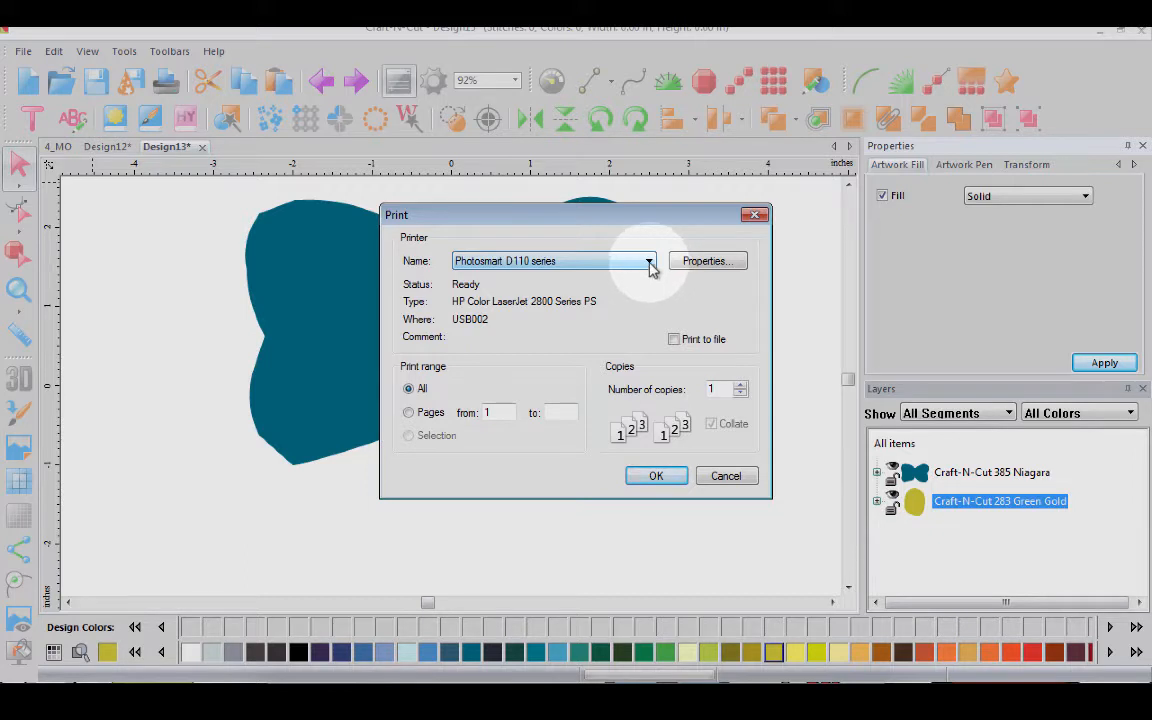
click(649, 262)
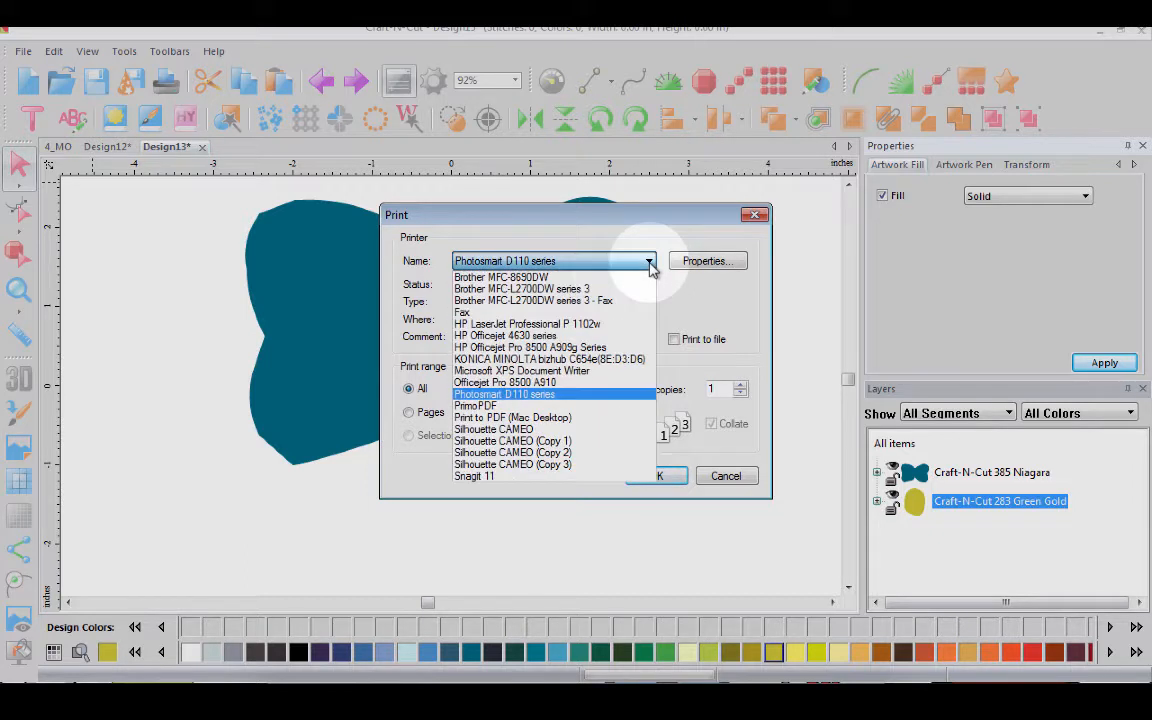
click(489, 407)
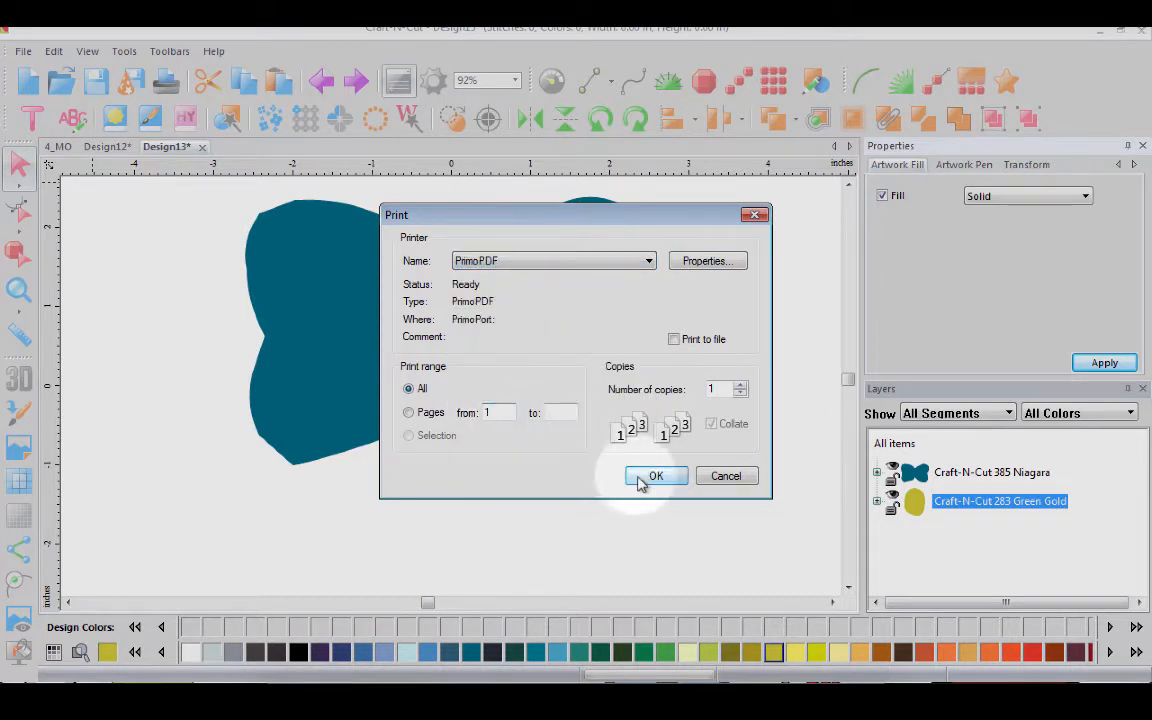
click(714, 480)
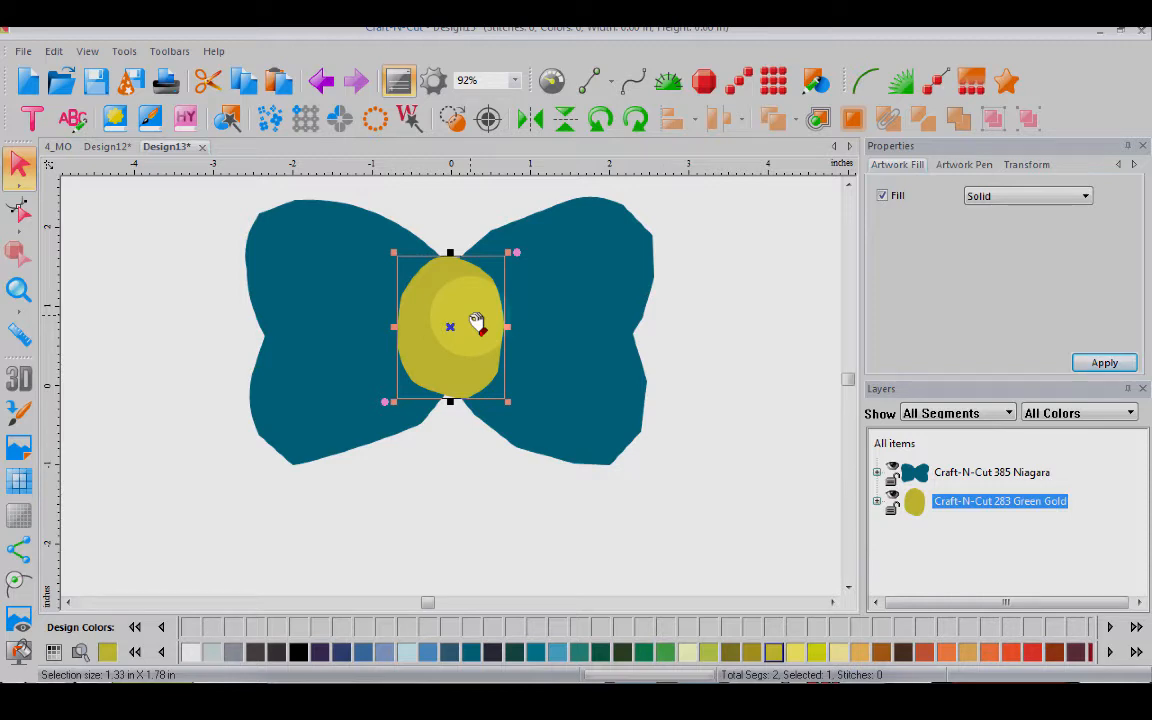
click(21, 290)
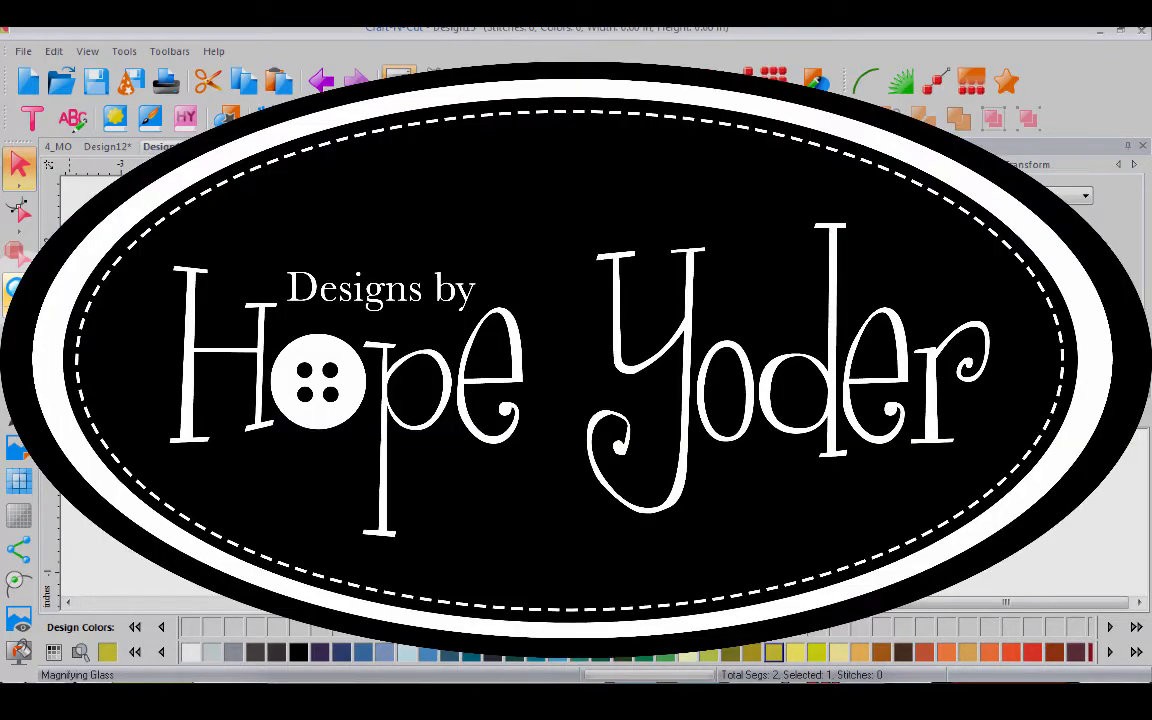